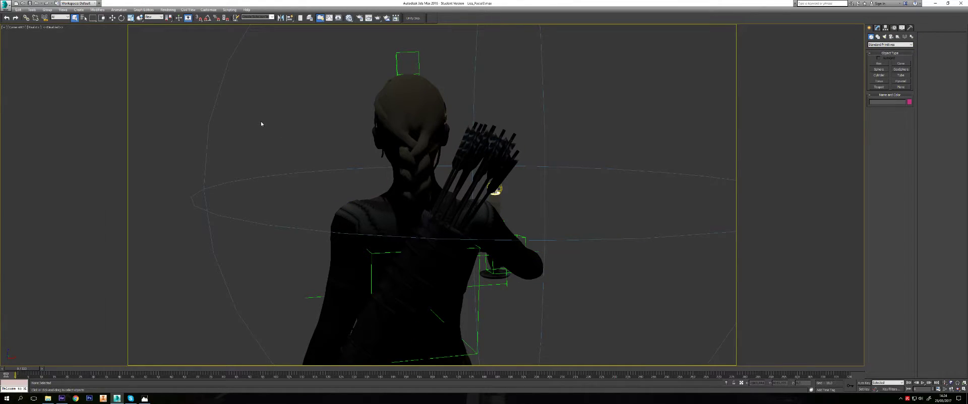
# Frame and orbit the whole scene in Perspective, then return to the Camera001 view
pyautogui.press('p')
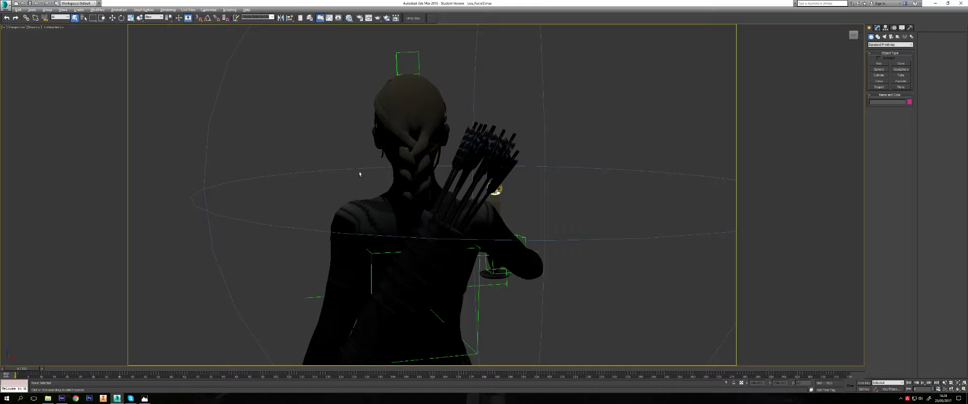
pyautogui.hotkey('alt', 'Home')
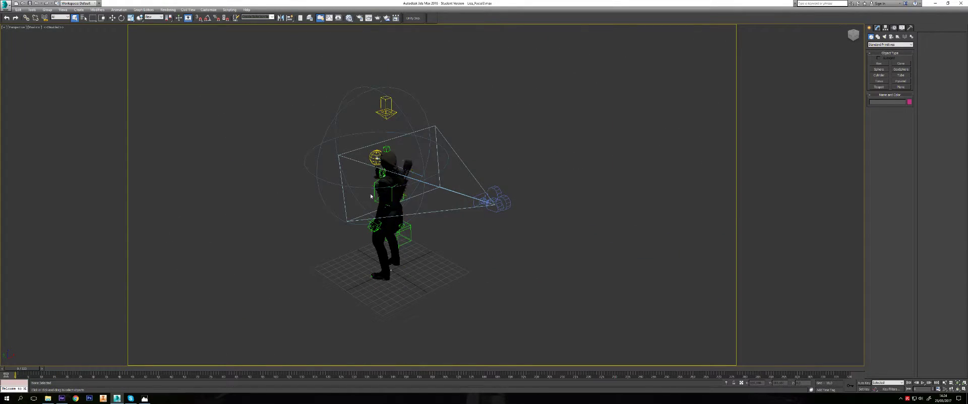
pyautogui.keyDown('alt'); pyautogui.moveTo(389, 174); pyautogui.dragTo(372, 160, button='middle'); pyautogui.keyUp('alt')
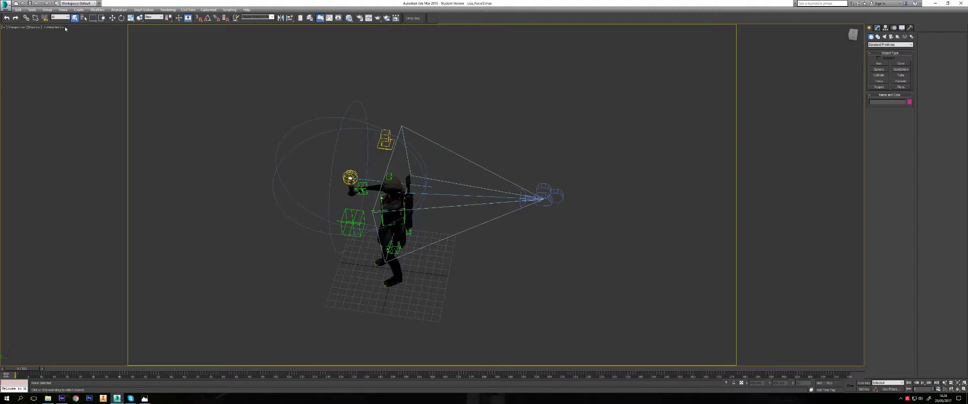
pyautogui.click(39, 28)
pyautogui.click(16, 27)
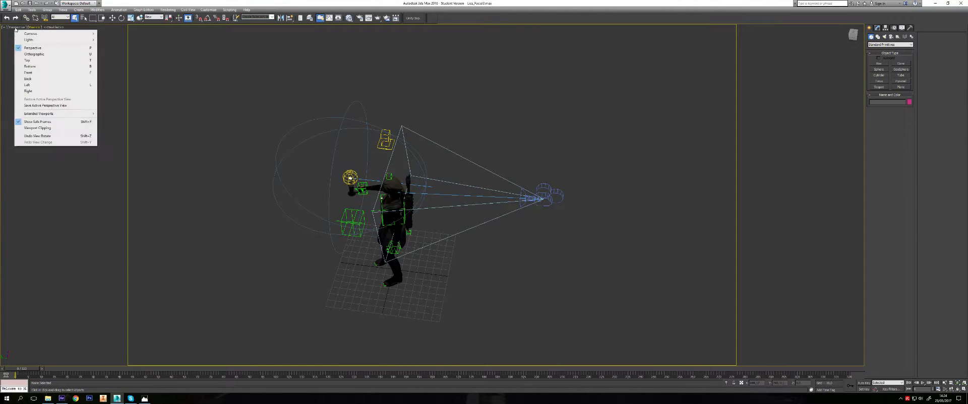
pyautogui.moveTo(32, 33)
pyautogui.click(115, 33)
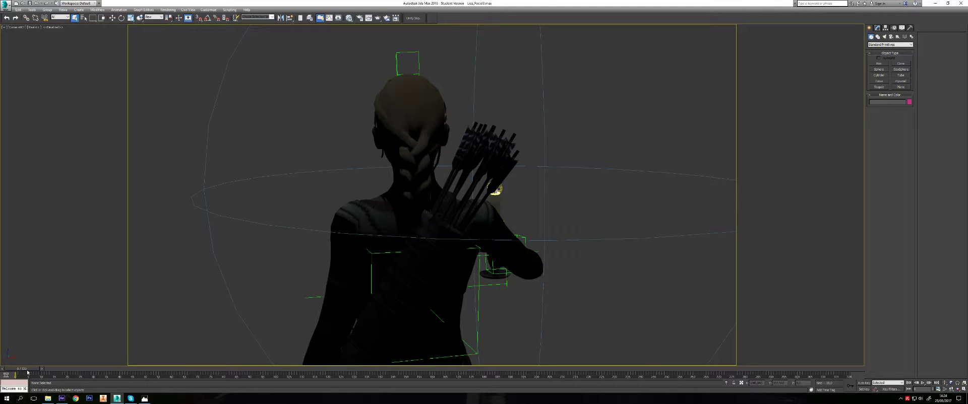
# Play the character animation, then switch to Perspective and orbit to view the rig from the side
pyautogui.press('/')
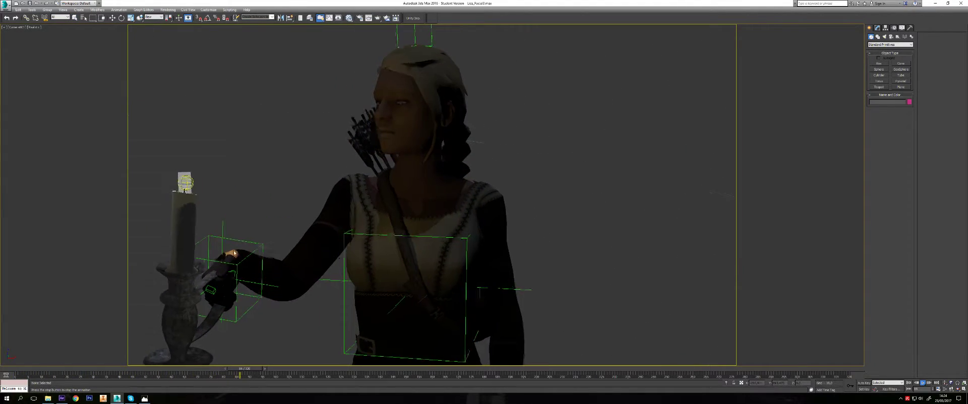
pyautogui.press('/')
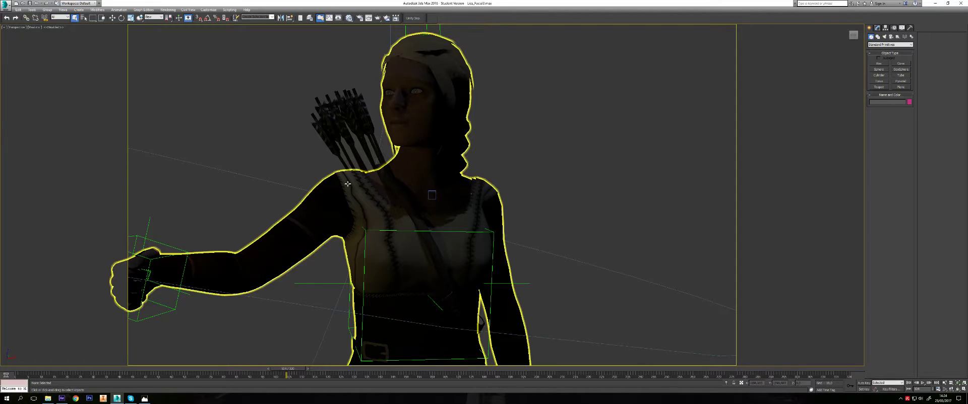
pyautogui.press('p')
pyautogui.scroll(-5, 323, 222)
pyautogui.keyDown('alt'); pyautogui.moveTo(311, 200); pyautogui.dragTo(443, 241, button='middle'); pyautogui.keyUp('alt')
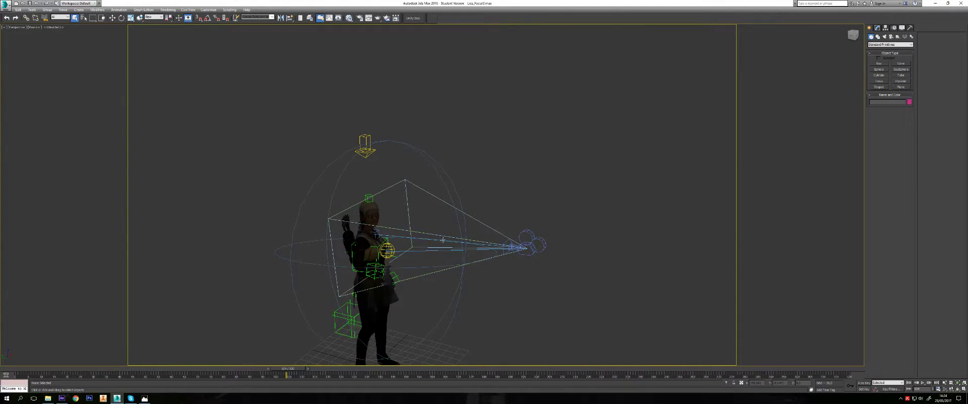
# Replay and stop the animation, pan the scene upward, and switch to the Photos backdrop
pyautogui.press('/')
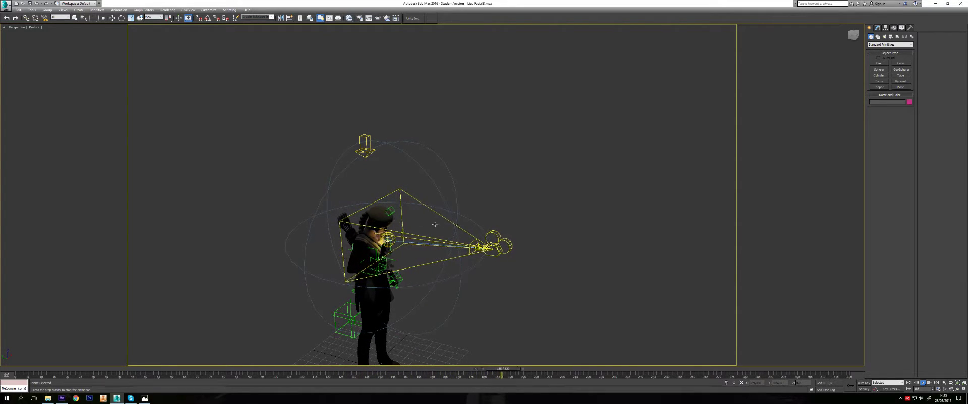
pyautogui.click(283, 334)
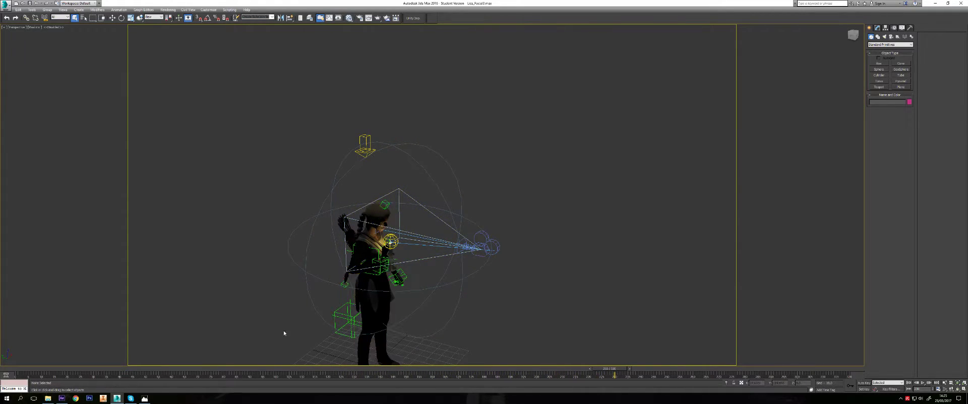
pyautogui.moveTo(530, 256); pyautogui.dragTo(529, 204, button='middle')
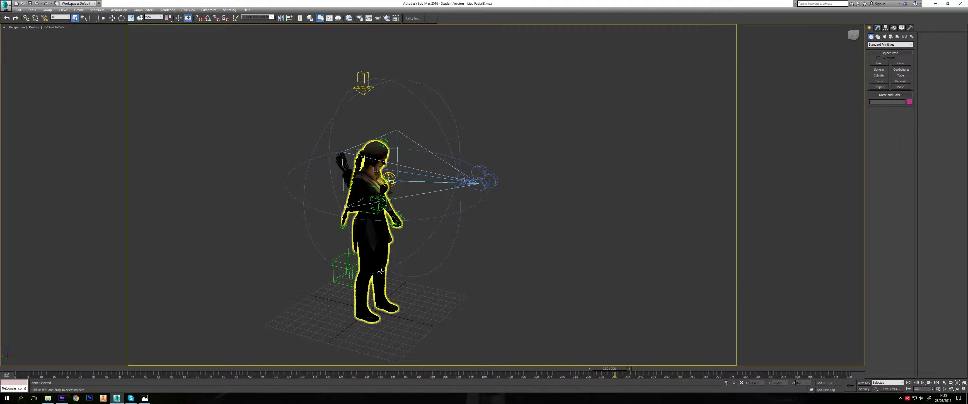
pyautogui.hotkey('alt', 'Tab')
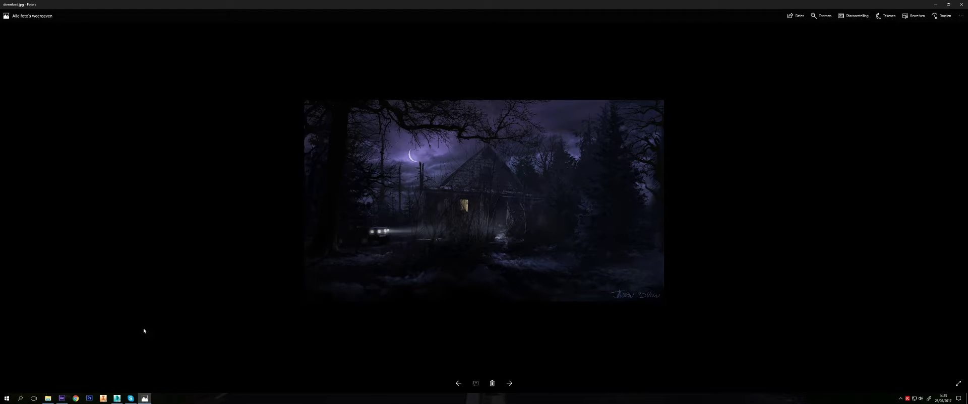
# Launch Photoshop from the taskbar
pyautogui.click(91, 399)
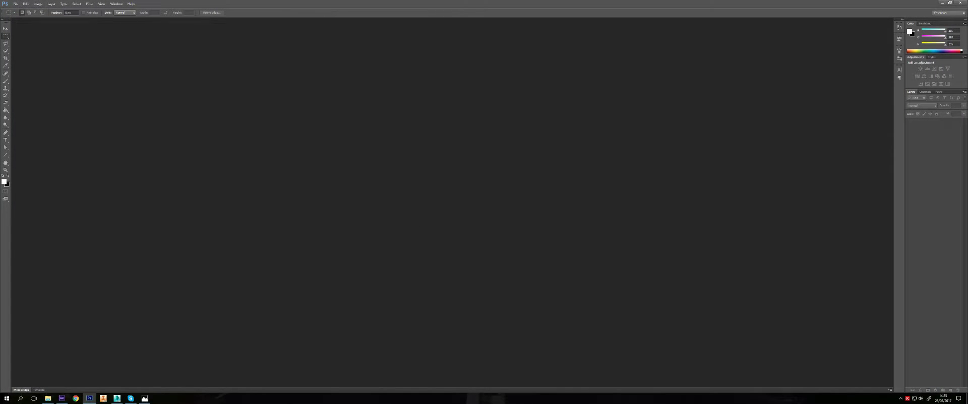
# Open download.jpg from the desktop in Photoshop and unlock its background as Layer 1
pyautogui.press('super+d')
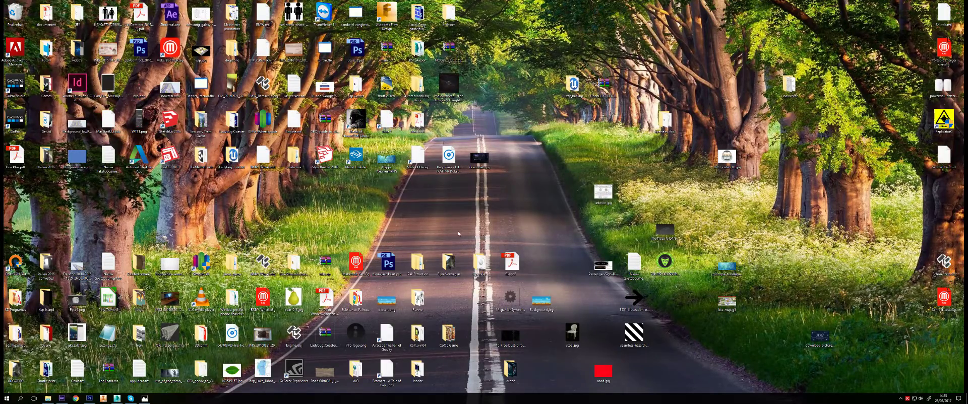
pyautogui.moveTo(479, 158)
pyautogui.mouseDown()
pyautogui.moveTo(94, 400)
pyautogui.moveTo(338, 183)
pyautogui.mouseUp()
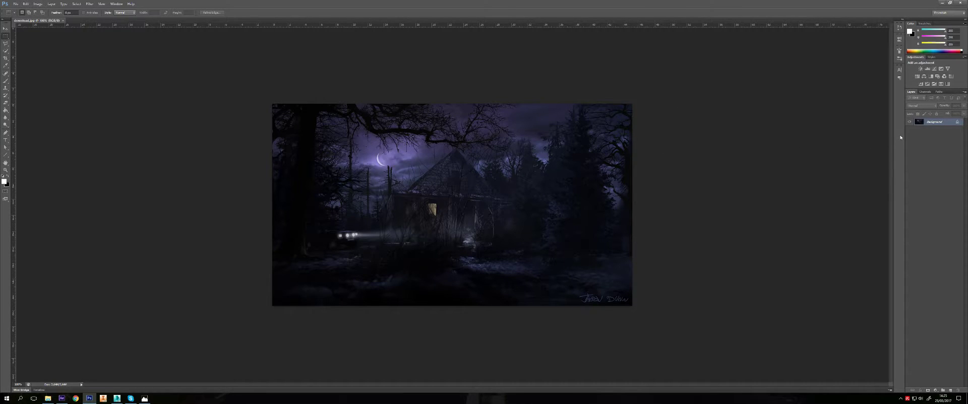
pyautogui.click(957, 122)
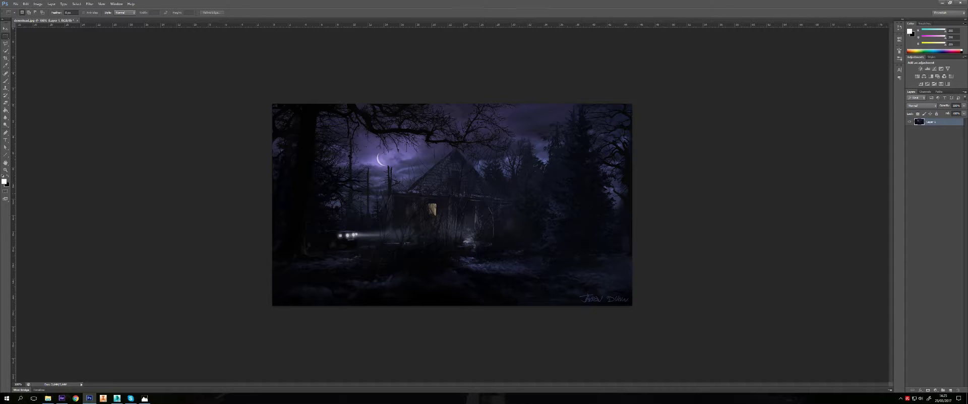
# In Canvas Size, anchor middle-right, use pixels, and work out the new width as 1280×2
pyautogui.click(38, 3)
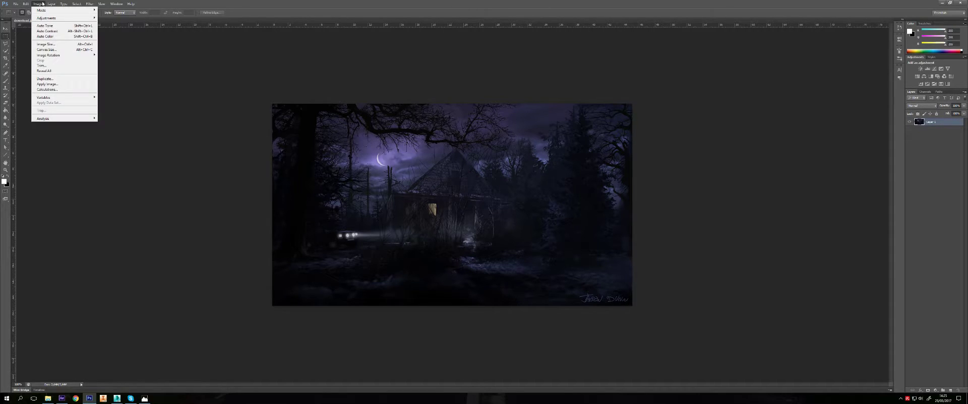
pyautogui.click(46, 49)
pyautogui.click(270, 133)
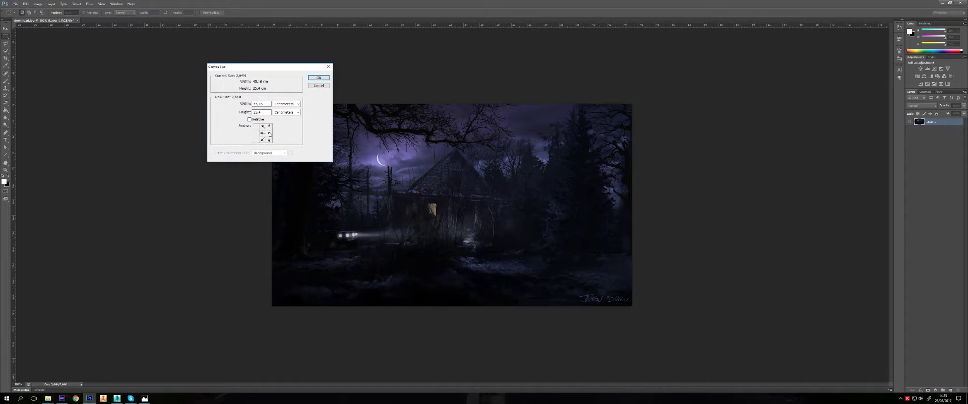
pyautogui.click(283, 104)
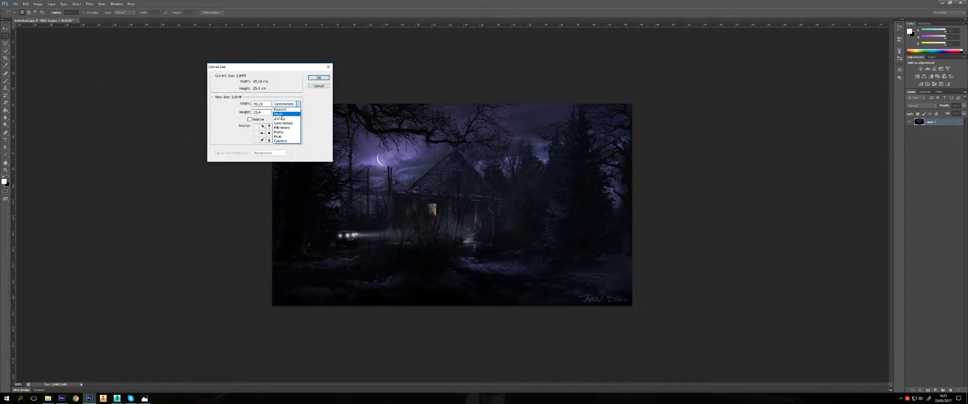
pyautogui.click(276, 114)
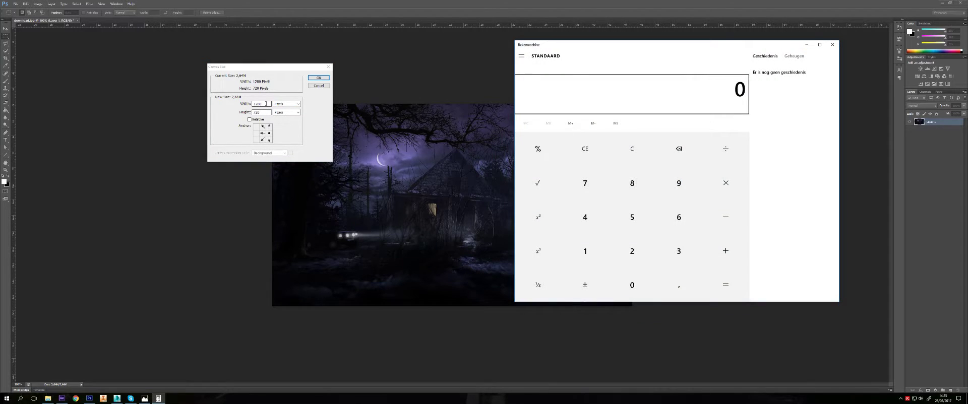
pyautogui.write('1280*2')
pyautogui.press('Return')
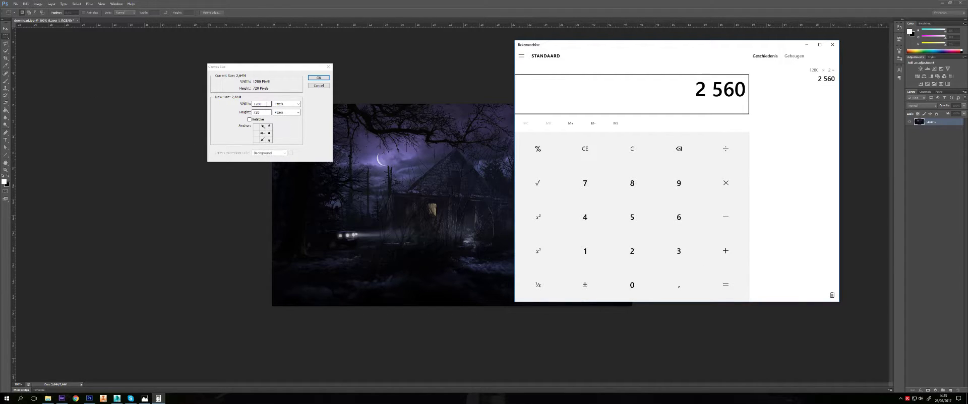
pyautogui.click(267, 104)
pyautogui.click(241, 104)
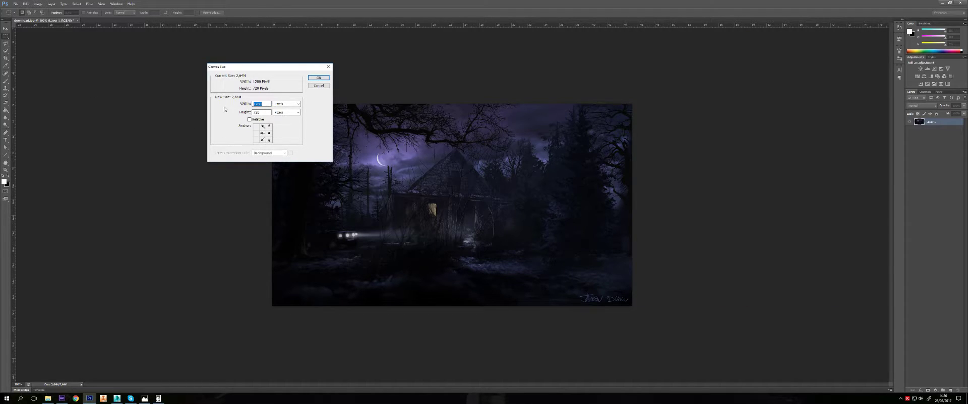
# Apply the 2560-pixel canvas width, then duplicate the forest layer and move it into the empty left half
pyautogui.write('256')
pyautogui.press('Return')
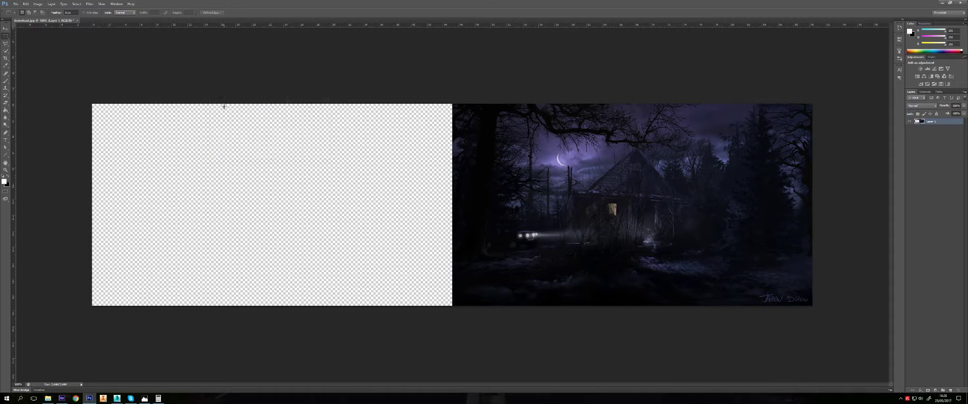
pyautogui.keyDown('alt'); pyautogui.scroll(-2, 772, 167); pyautogui.keyUp('alt')
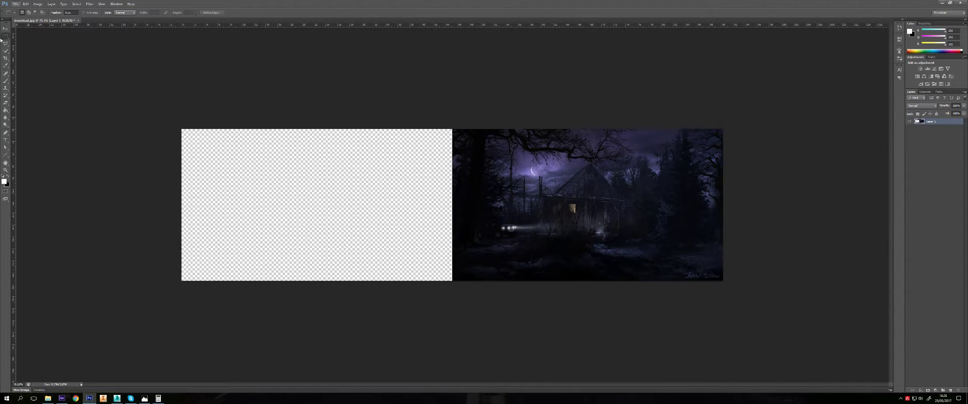
pyautogui.press('v')
pyautogui.hotkey('ctrl', 'j')
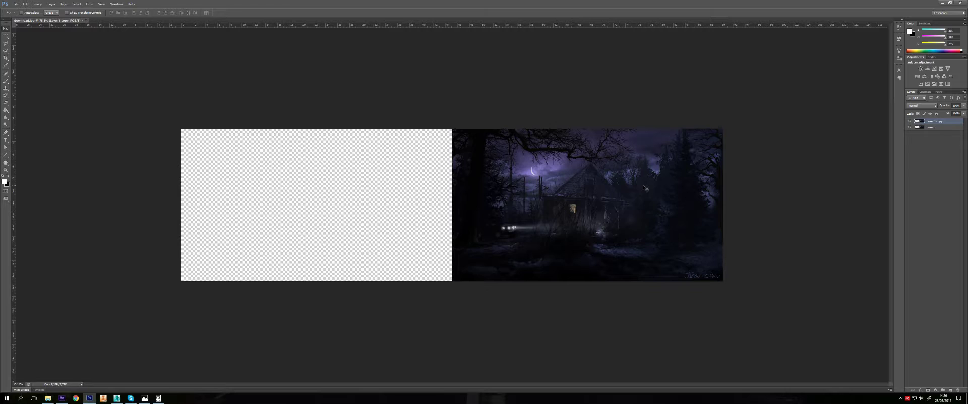
pyautogui.moveTo(622, 213); pyautogui.dragTo(350, 210)
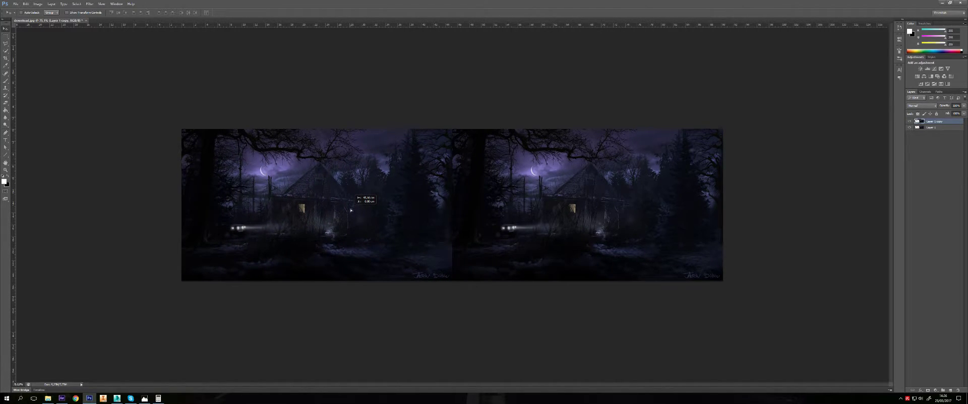
# Duplicate the moved copy and flip it horizontally
pyautogui.hotkey('ctrl', 'j')
pyautogui.hotkey('ctrl', 't')
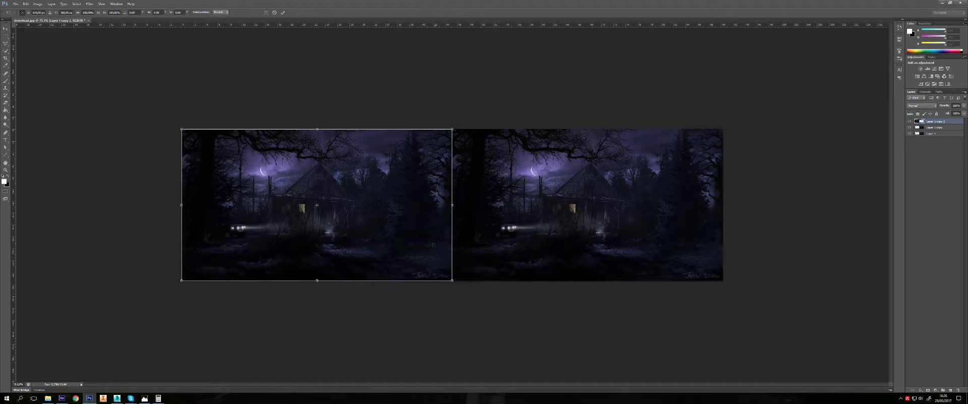
pyautogui.rightClick(426, 233)
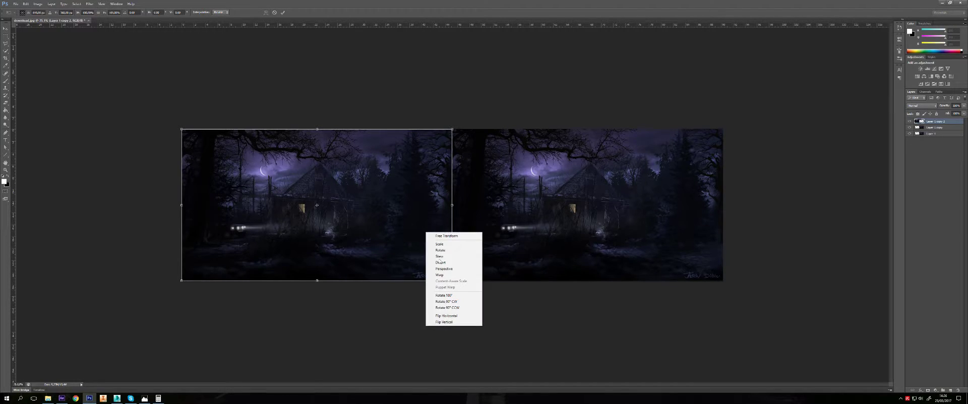
pyautogui.click(454, 318)
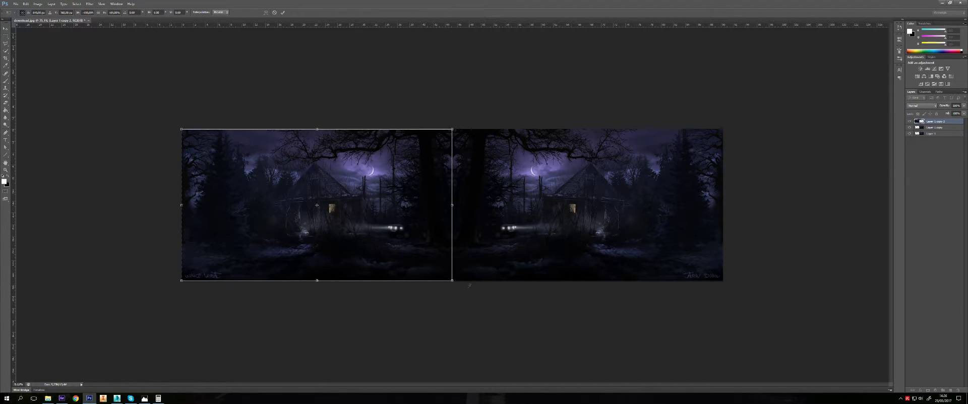
pyautogui.press('Return')
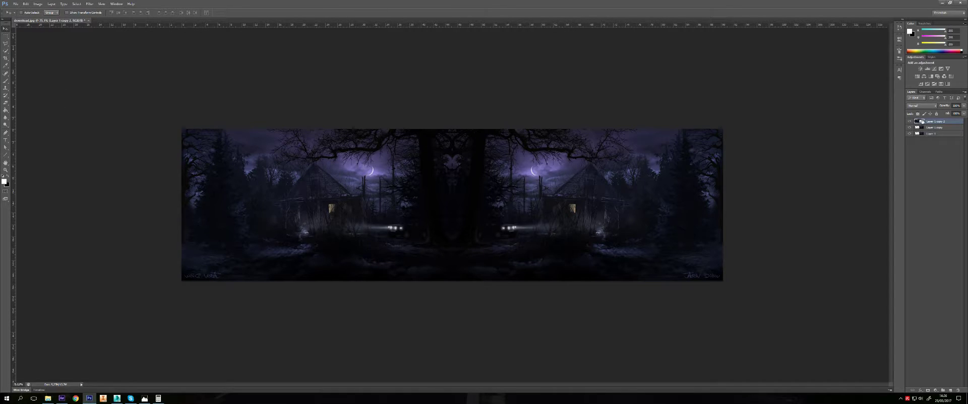
# Remove the original Layer 1 and merge Layer 1 copy and Layer 1 copy 2 into one layer
pyautogui.keyDown('shift'); pyautogui.click(933, 134); pyautogui.keyUp('shift')
pyautogui.rightClick(933, 132)
pyautogui.press('Escape')
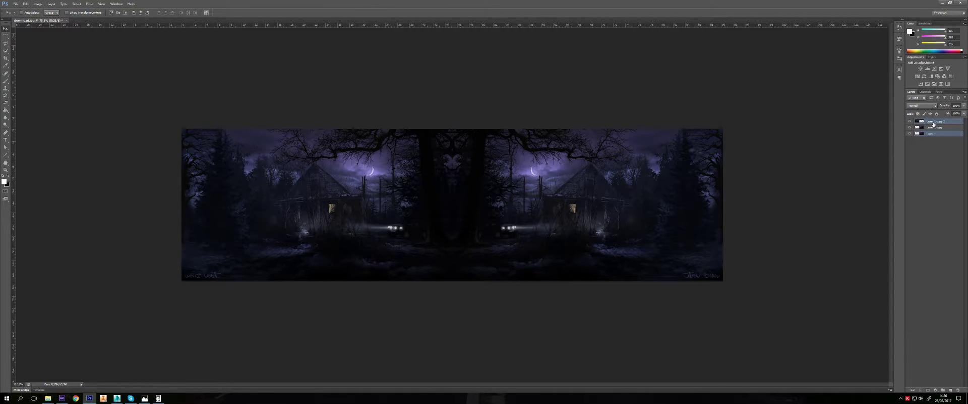
pyautogui.click(934, 123)
pyautogui.click(934, 134)
pyautogui.keyDown('shift'); pyautogui.click(934, 127); pyautogui.keyUp('shift')
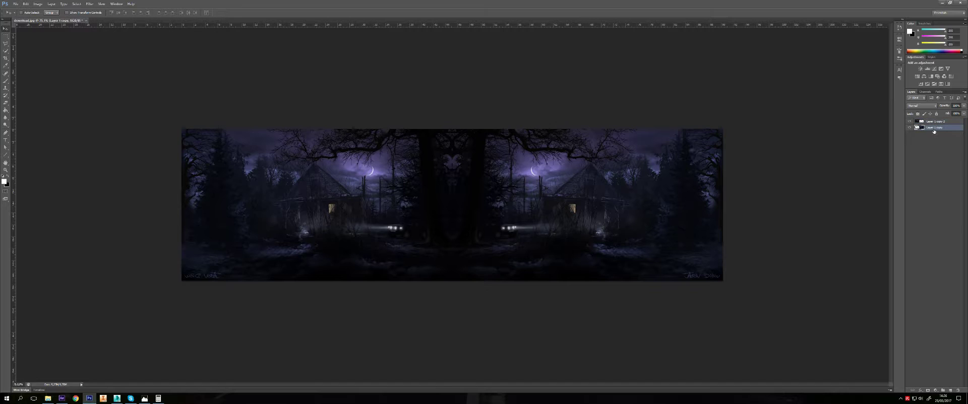
pyautogui.hotkey('ctrl', 'e')
pyautogui.click(934, 122)
pyautogui.keyDown('shift'); pyautogui.click(934, 129); pyautogui.keyUp('shift')
pyautogui.rightClick(935, 129)
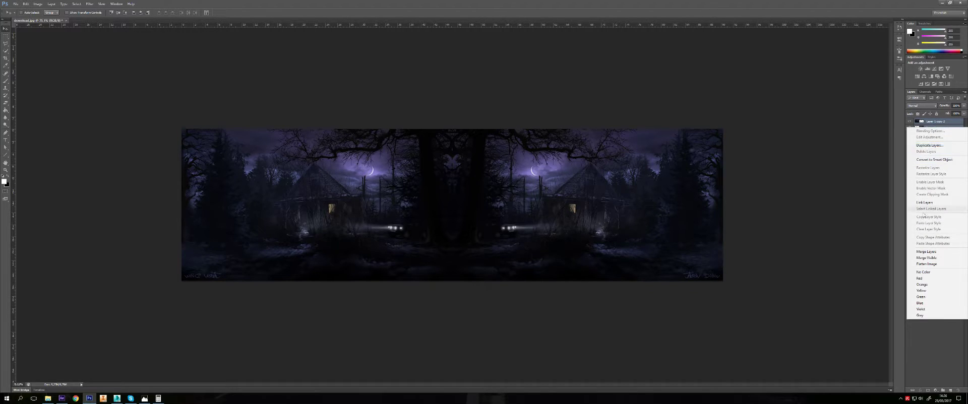
pyautogui.click(926, 252)
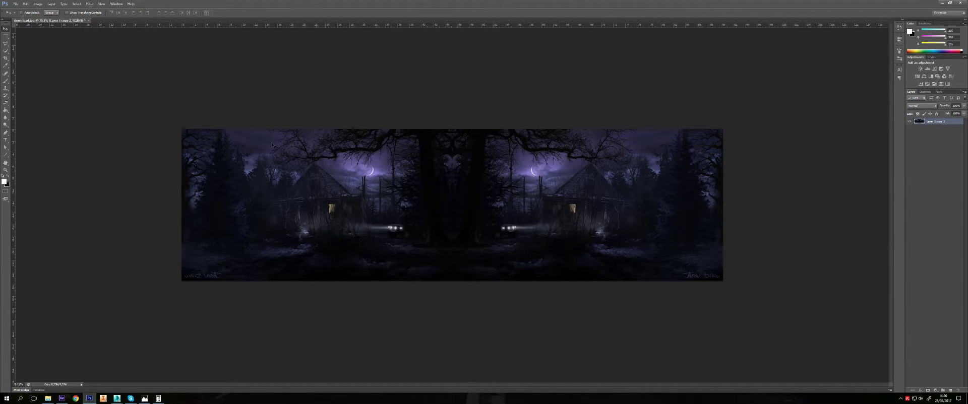
# Spot-heal the light patches at the bottom of the dark centre seam
pyautogui.click(7, 74)
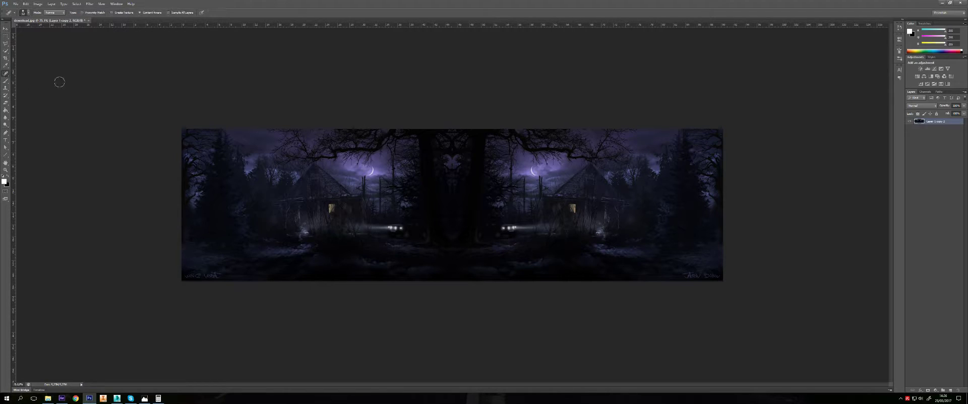
pyautogui.click(29, 14)
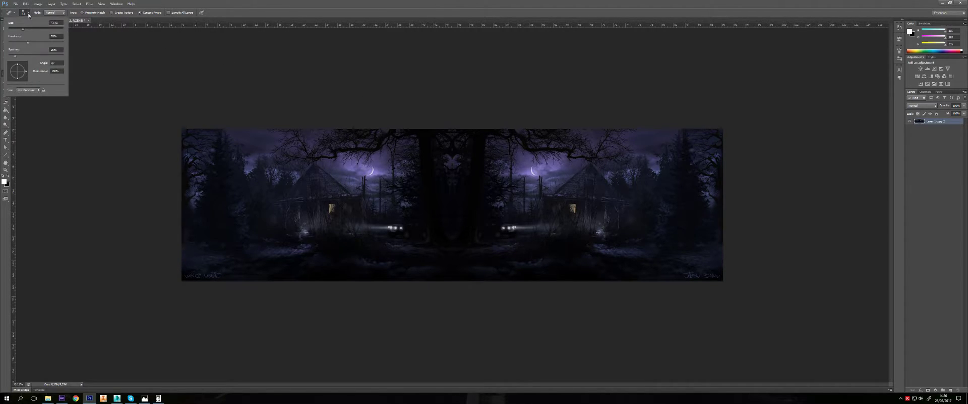
pyautogui.press('Return')
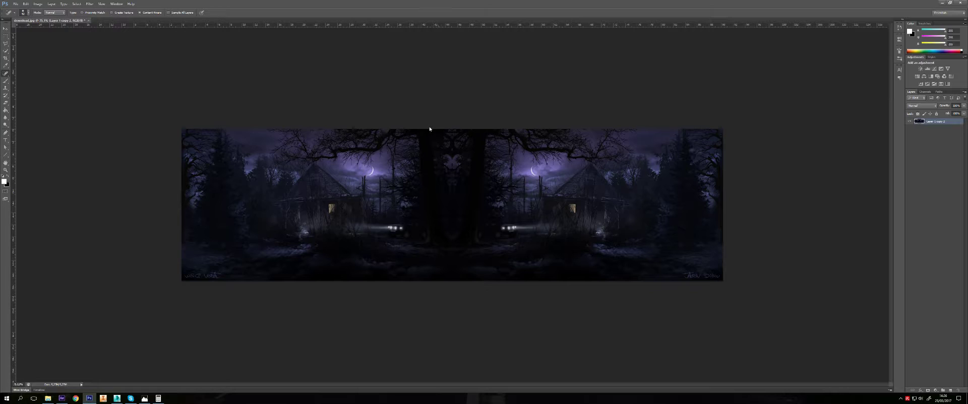
pyautogui.moveTo(451, 271); pyautogui.dragTo(460, 261)
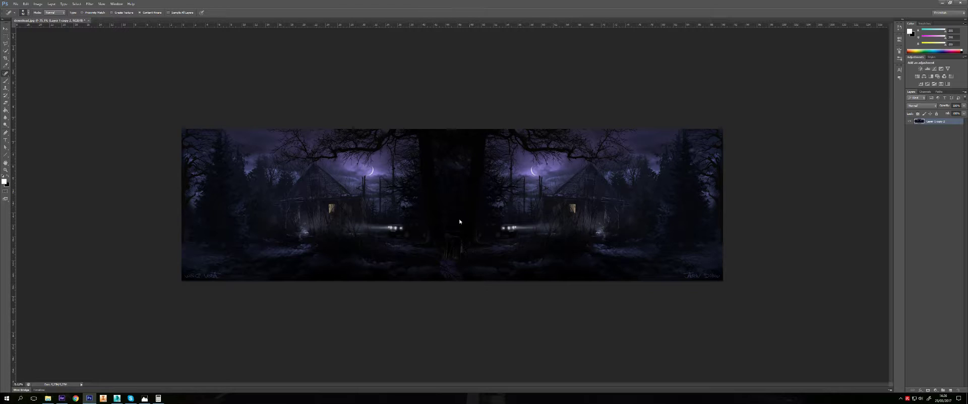
pyautogui.moveTo(448, 249); pyautogui.dragTo(451, 273)
pyautogui.moveTo(446, 238); pyautogui.dragTo(453, 270)
pyautogui.moveTo(472, 273); pyautogui.dragTo(447, 256)
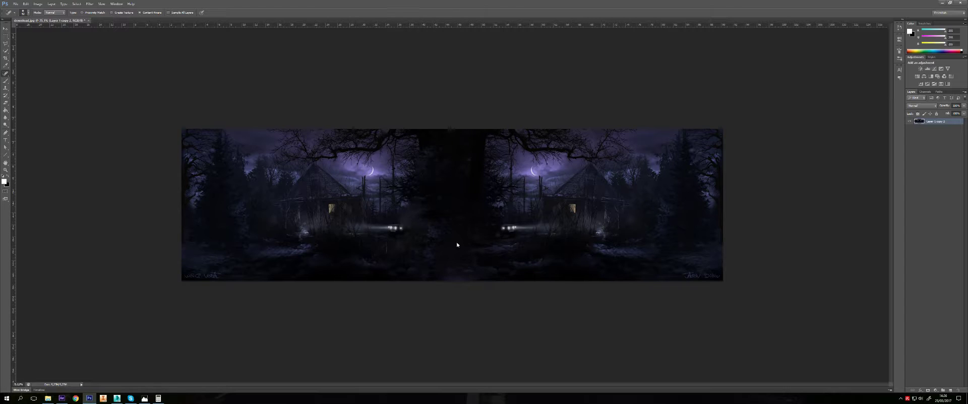
# Paint out the right car's headlights with the Spot Healing Brush
pyautogui.keyDown('alt'); pyautogui.scroll(3, 441, 247); pyautogui.keyUp('alt')
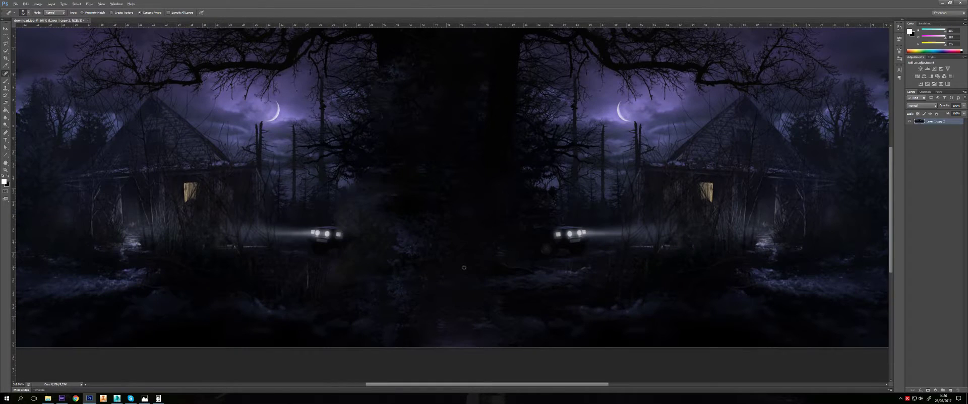
pyautogui.keyDown('alt'); pyautogui.scroll(-3, 464, 266); pyautogui.keyUp('alt')
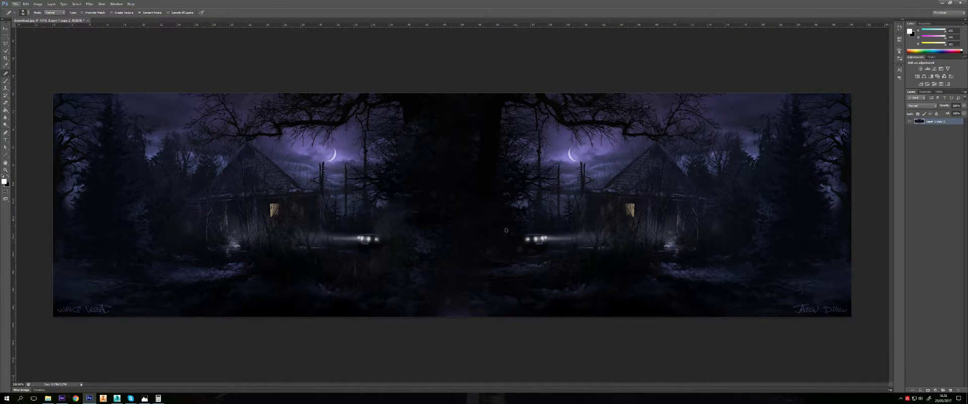
pyautogui.moveTo(525, 237); pyautogui.dragTo(560, 239)
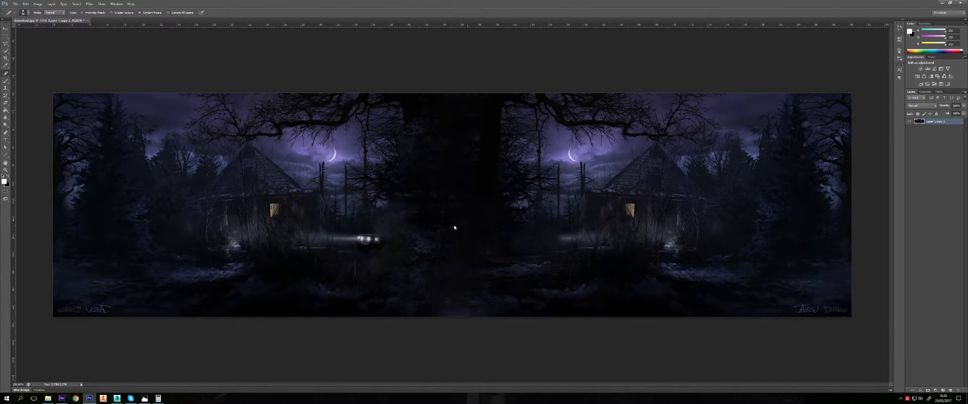
# Zoom out on the panorama and browse the Layer menu
pyautogui.keyDown('alt'); pyautogui.scroll(-1, 421, 247); pyautogui.keyUp('alt')
pyautogui.keyDown('alt'); pyautogui.scroll(-2, 416, 250); pyautogui.keyUp('alt')
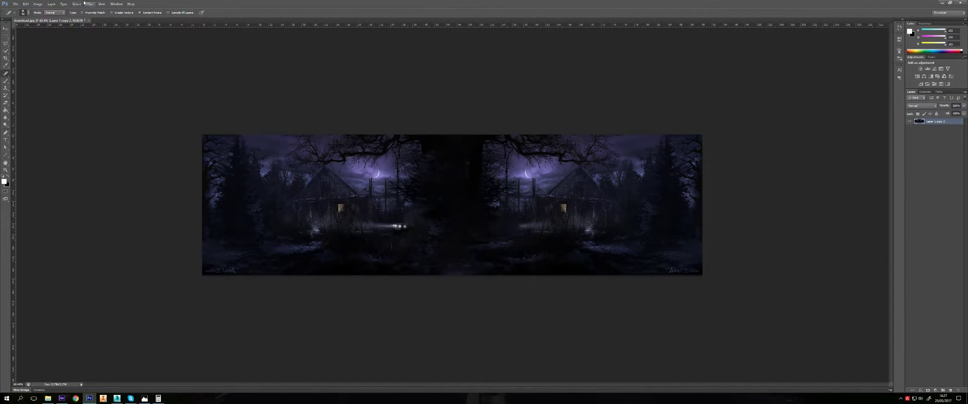
pyautogui.click(51, 4)
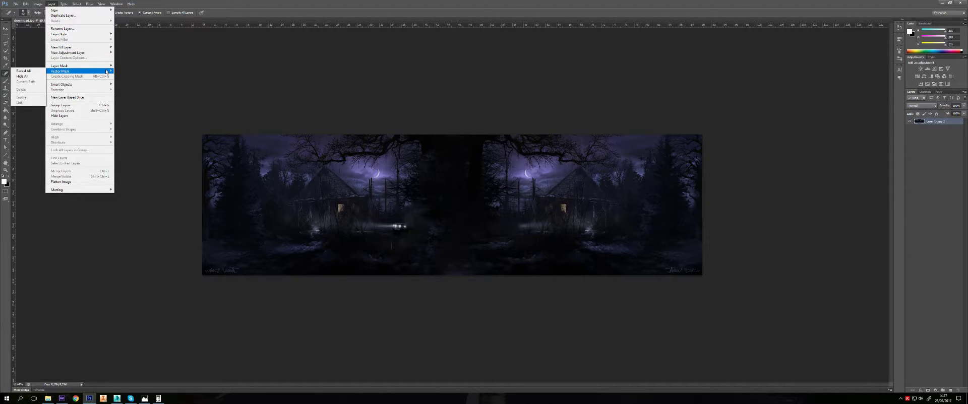
pyautogui.moveTo(38, 4)
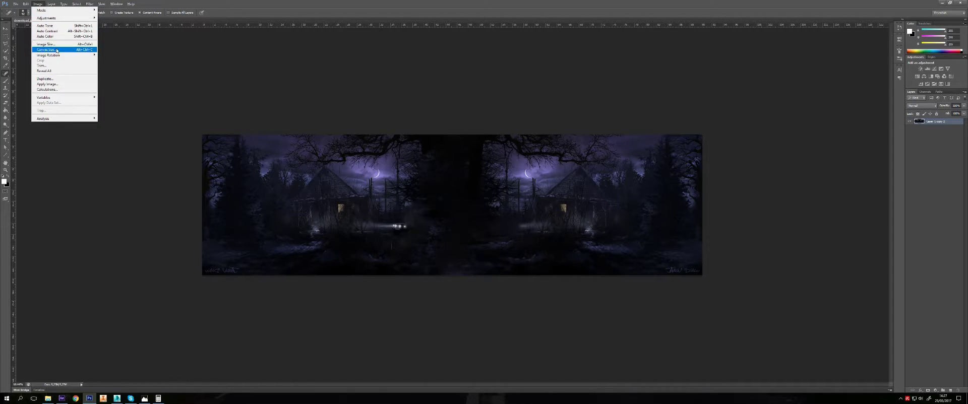
# Browse the Edit menu, pick the Move tool, and look through the Image menu
pyautogui.click(27, 4)
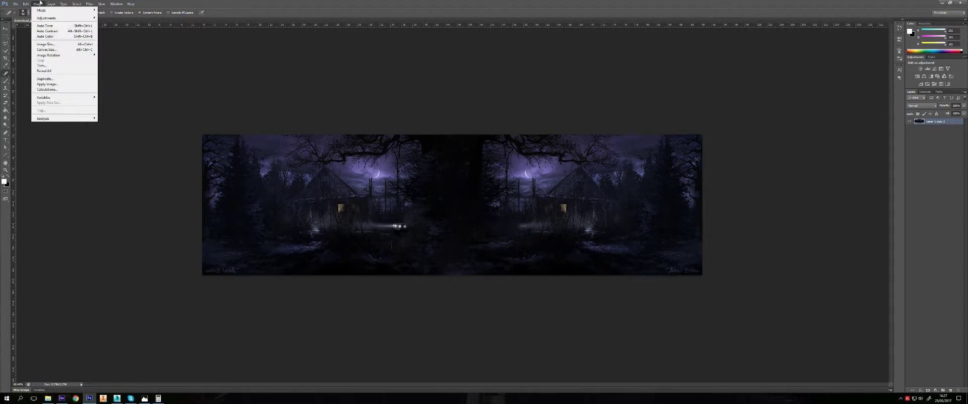
pyautogui.click(6, 30)
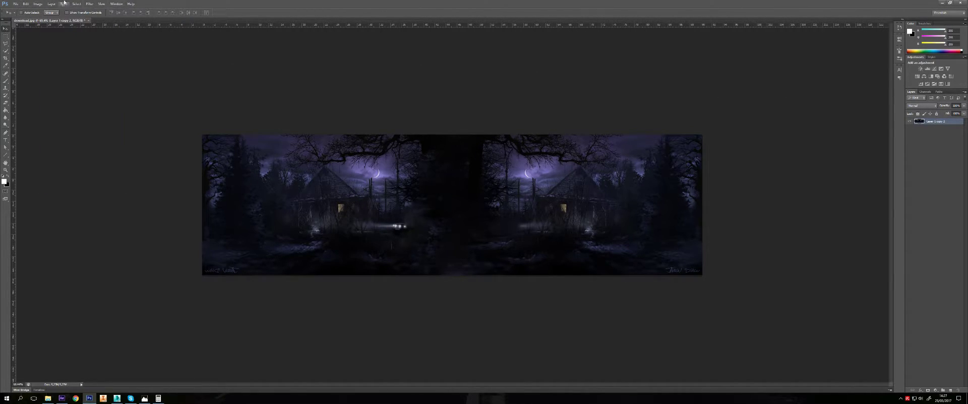
pyautogui.click(38, 4)
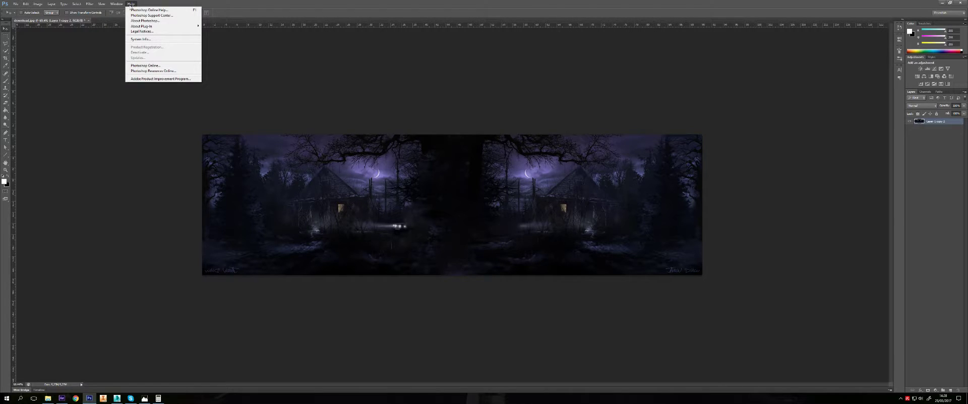
# Search Google in Chrome for 'photoshop layer 16 to 32 bit'
pyautogui.click(76, 399)
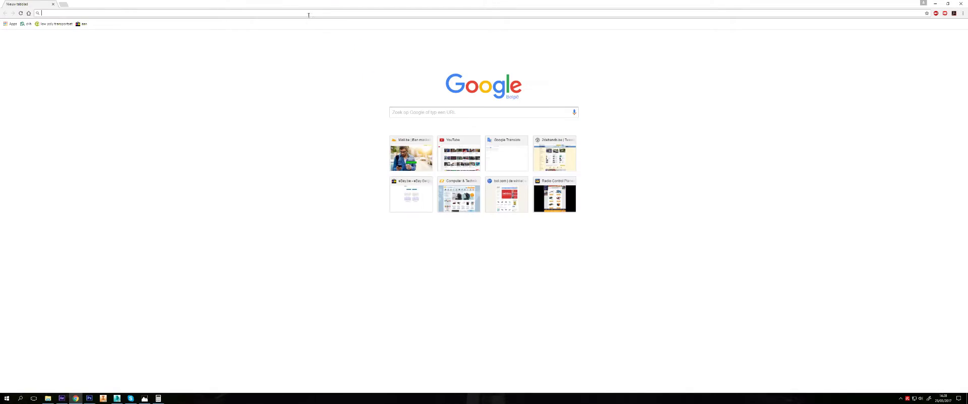
pyautogui.click(406, 117)
pyautogui.write('photo')
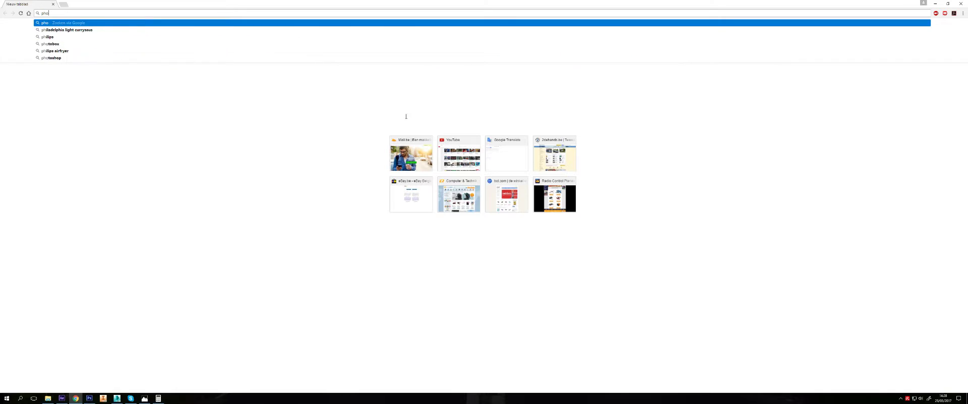
pyautogui.press('Down')
pyautogui.press('Down')
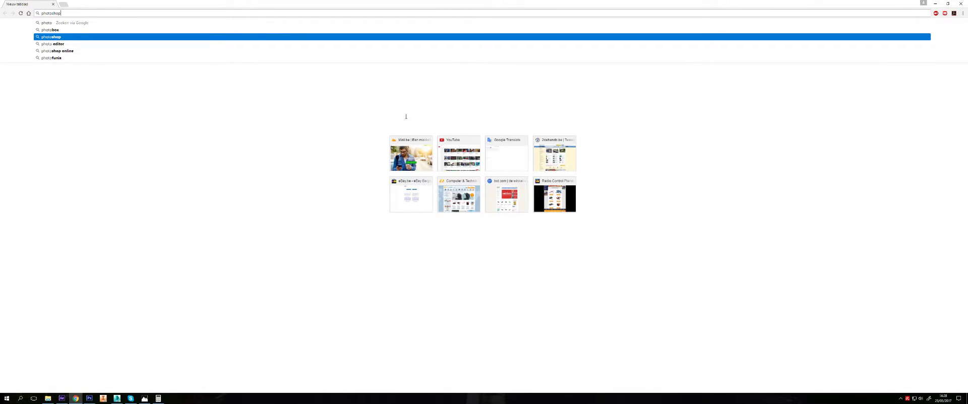
pyautogui.write('layer')
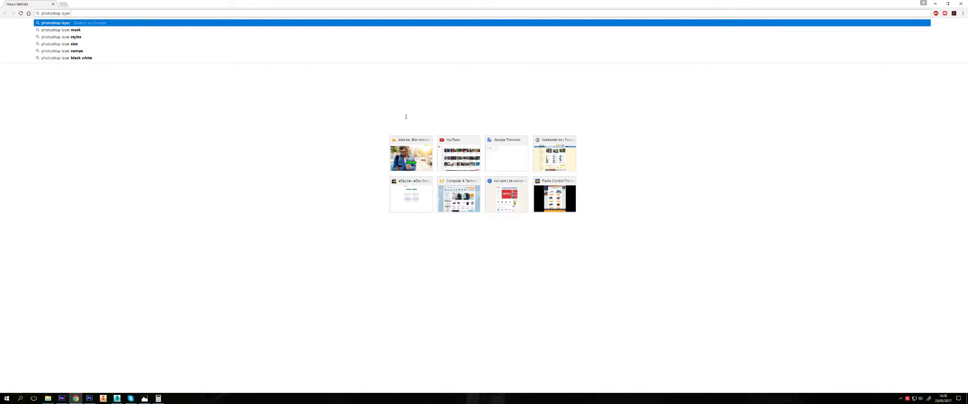
pyautogui.write(' 16 to 32 bit')
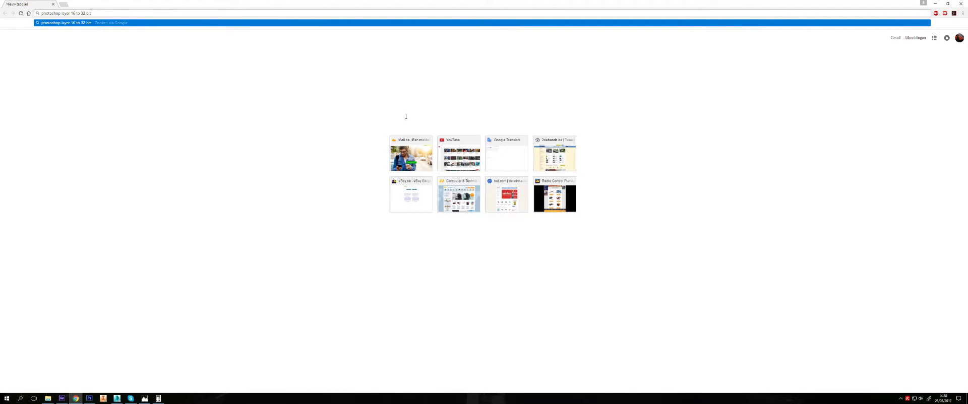
pyautogui.press('Return')
# Preview image results, then revise the query to 'photoshop layer 32 to 16 bit'
pyautogui.click(74, 48)
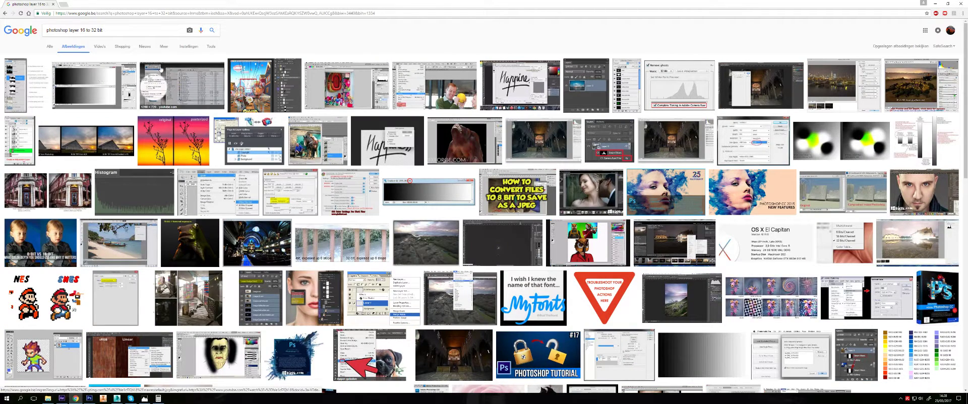
pyautogui.click(169, 79)
pyautogui.click(429, 82)
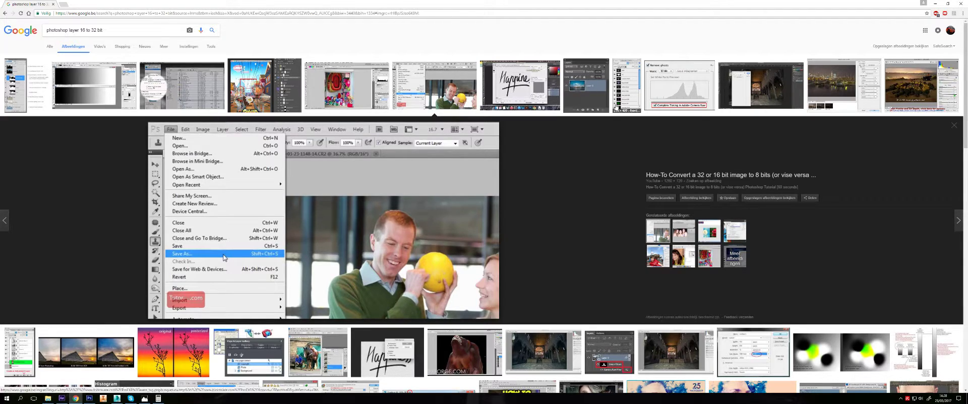
pyautogui.doubleClick(85, 30)
pyautogui.write('32')
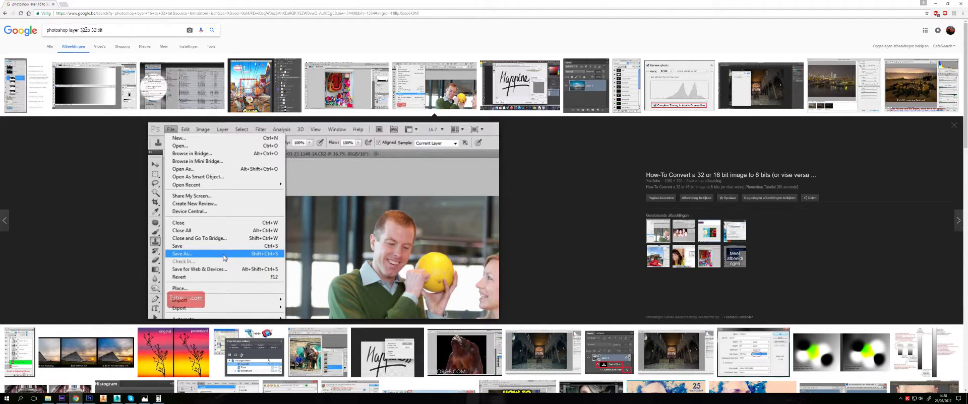
pyautogui.press('BackSpace')
pyautogui.press('BackSpace')
pyautogui.press('BackSpace')
pyautogui.press('BackSpace')
pyautogui.press('BackSpace')
pyautogui.press('BackSpace')
pyautogui.write('16 bit')
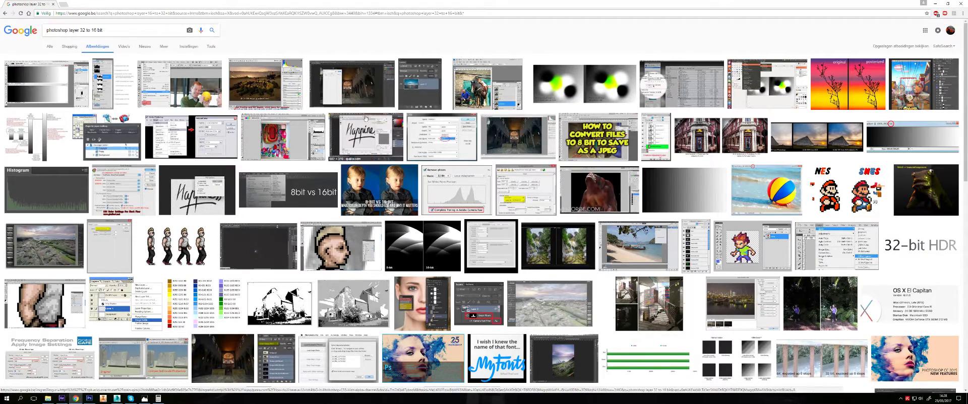
# Preview the Indexed Color screenshot result, then return to Photoshop
pyautogui.scroll(-1, 332, 125)
pyautogui.scroll(-1, 332, 125)
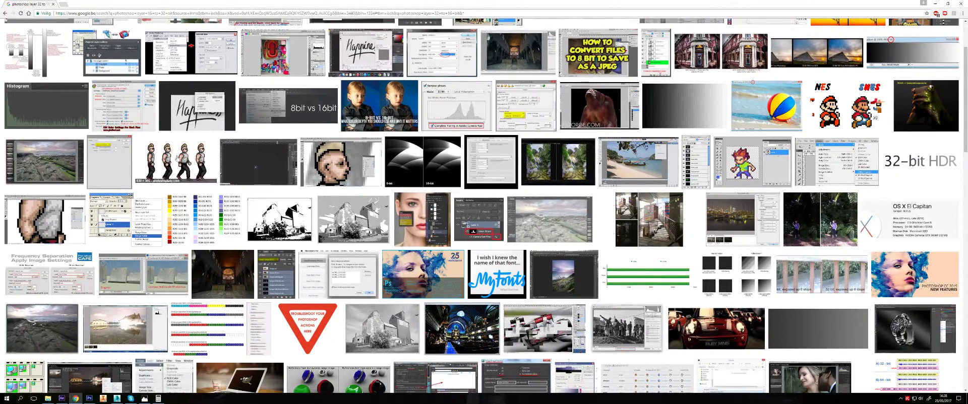
pyautogui.scroll(2, 167, 154)
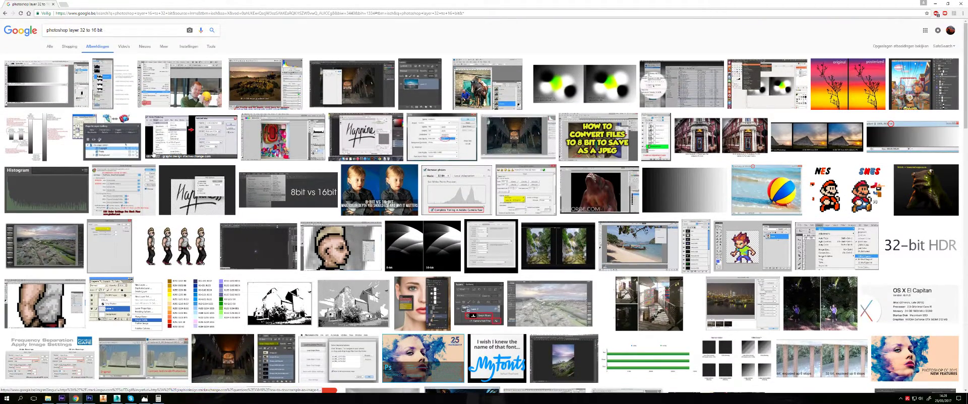
pyautogui.click(185, 137)
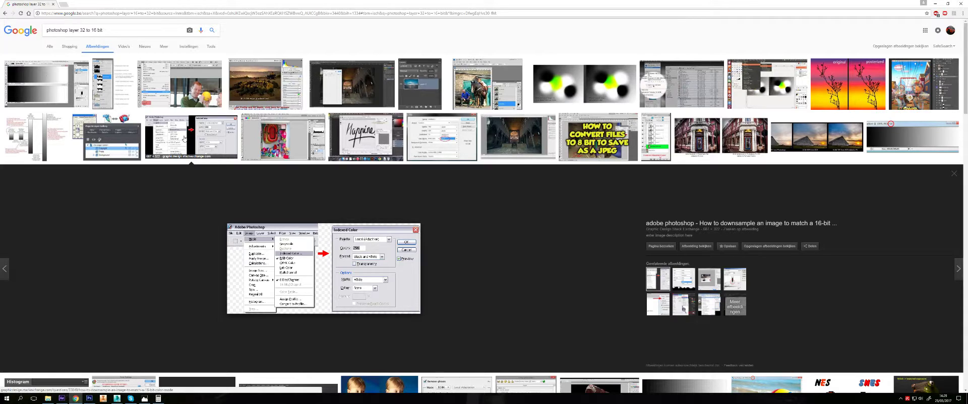
pyautogui.click(935, 4)
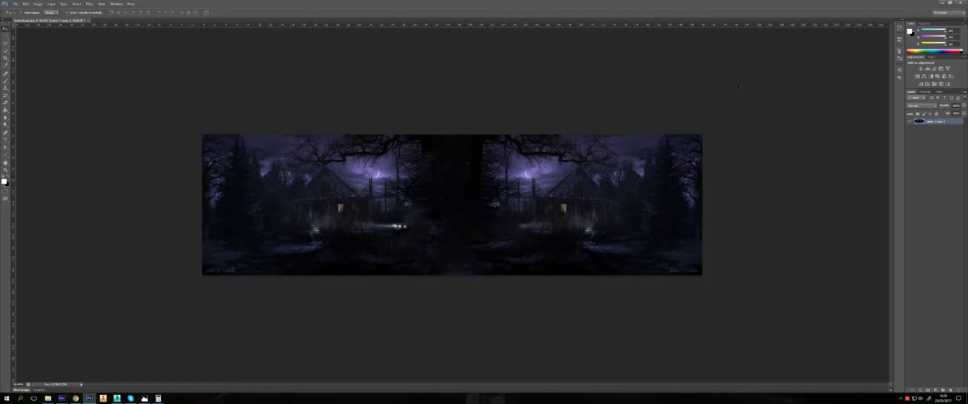
# Convert the image to 32 bits per channel, flattening its layers
pyautogui.click(39, 4)
pyautogui.moveTo(45, 10)
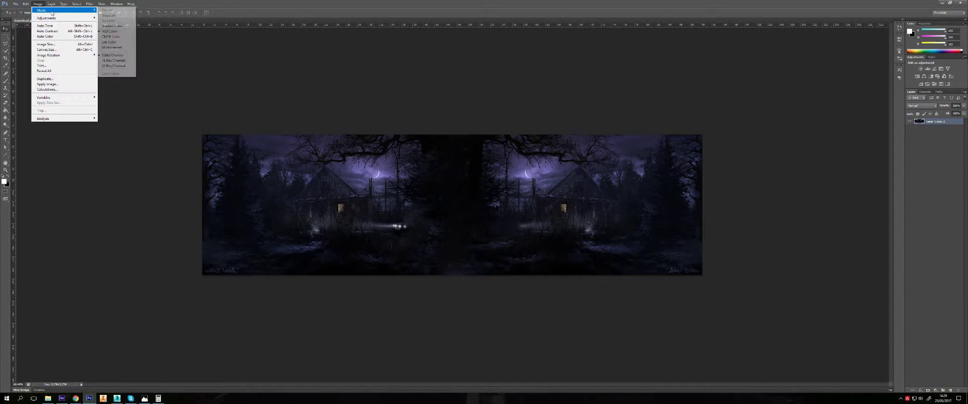
pyautogui.click(121, 67)
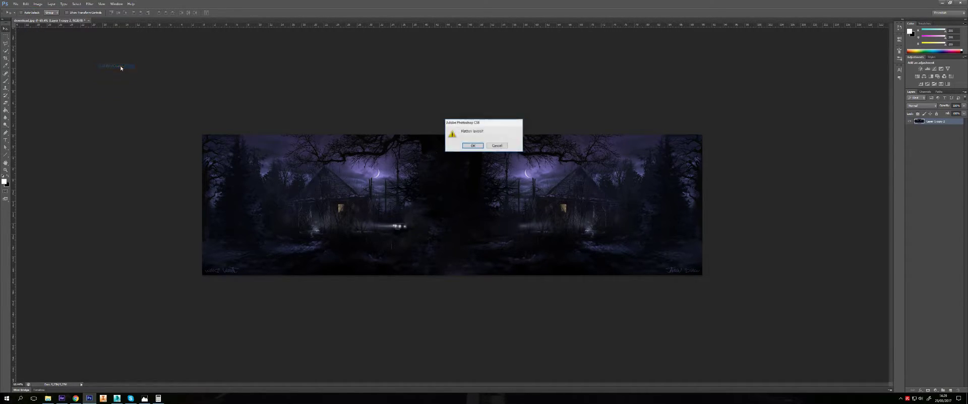
pyautogui.click(473, 145)
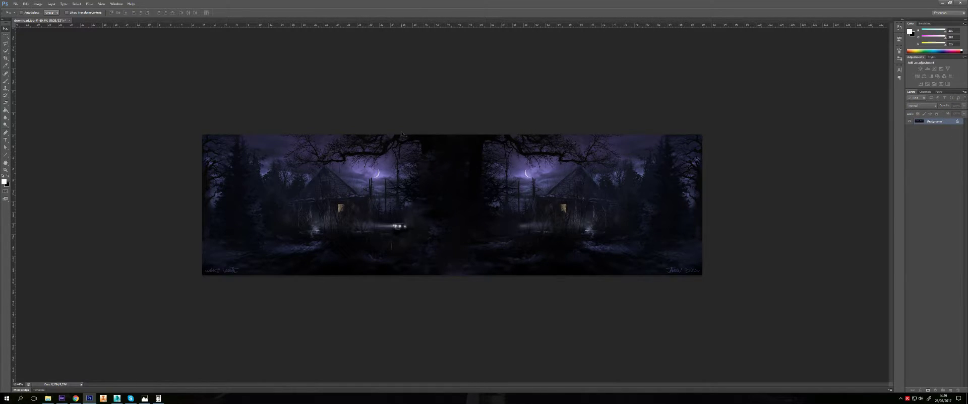
# Save the image as Achtergrond.hdr in Radiance format, then return to 3ds Max
pyautogui.click(15, 3)
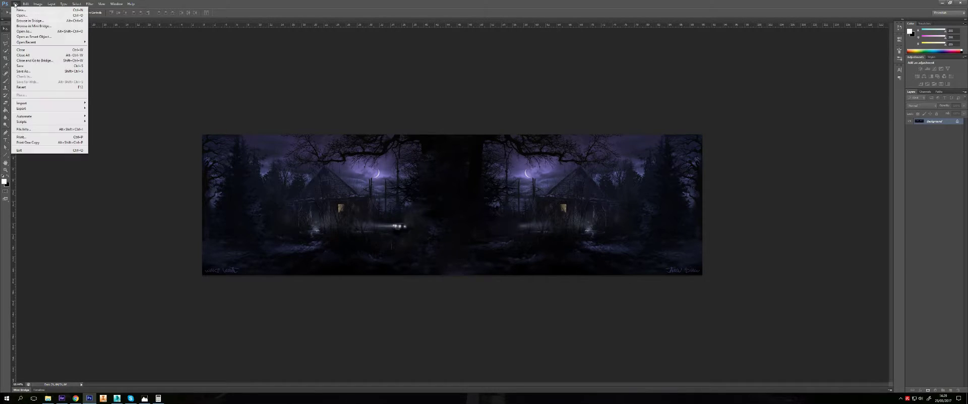
pyautogui.click(23, 71)
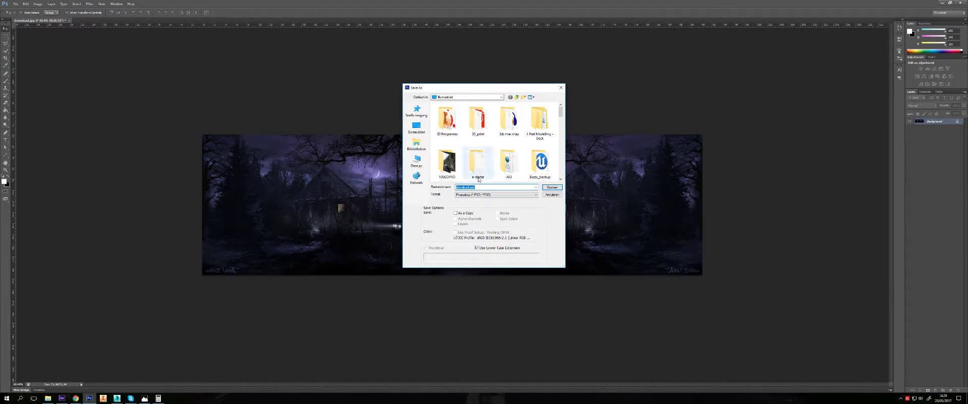
pyautogui.write('Achtergrond')
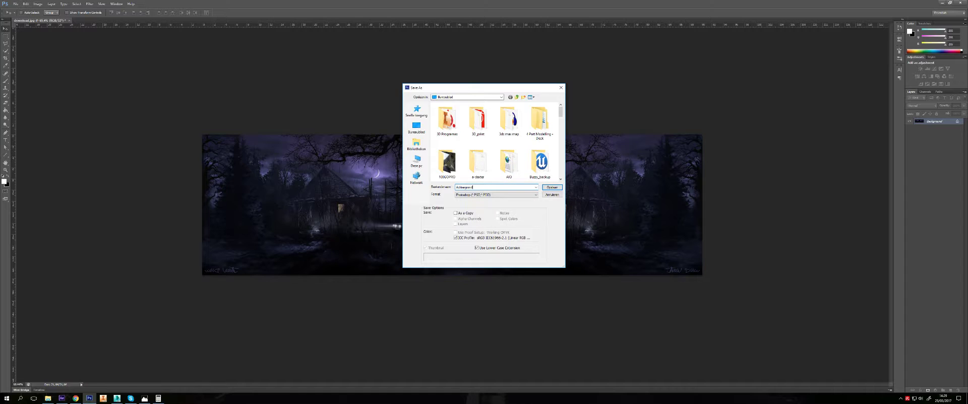
pyautogui.click(504, 195)
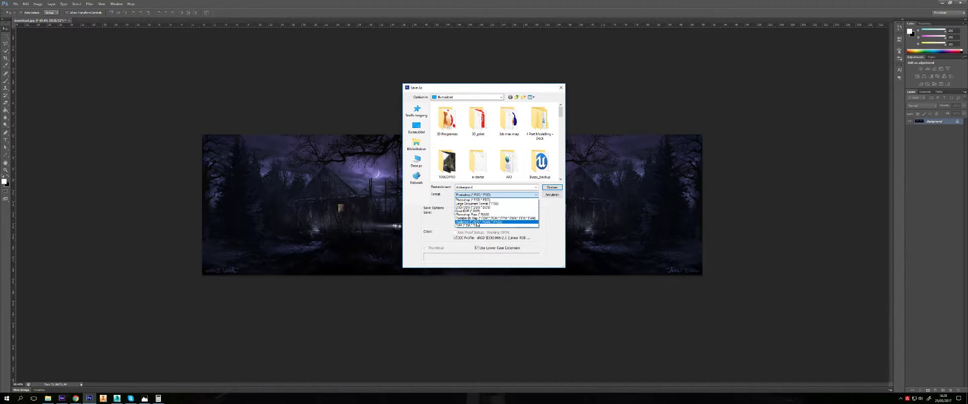
pyautogui.click(478, 223)
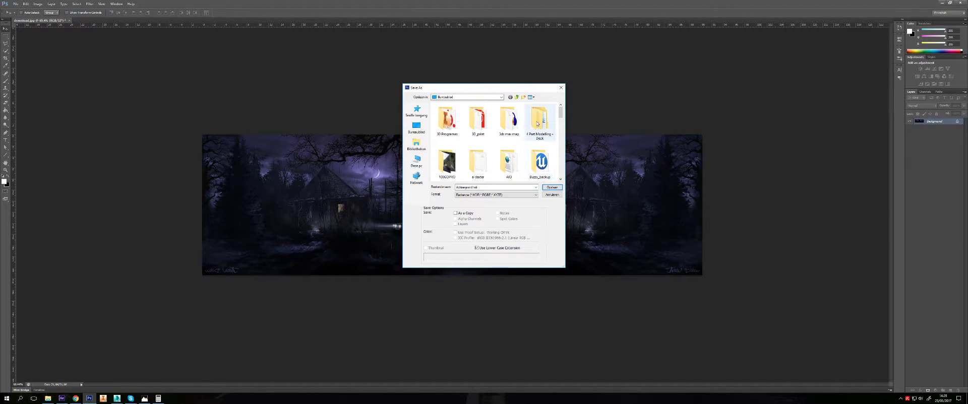
pyautogui.click(552, 187)
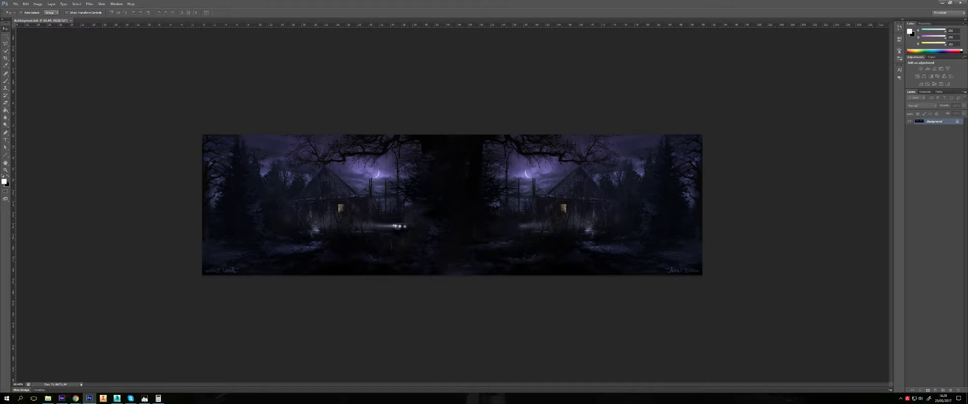
pyautogui.click(117, 398)
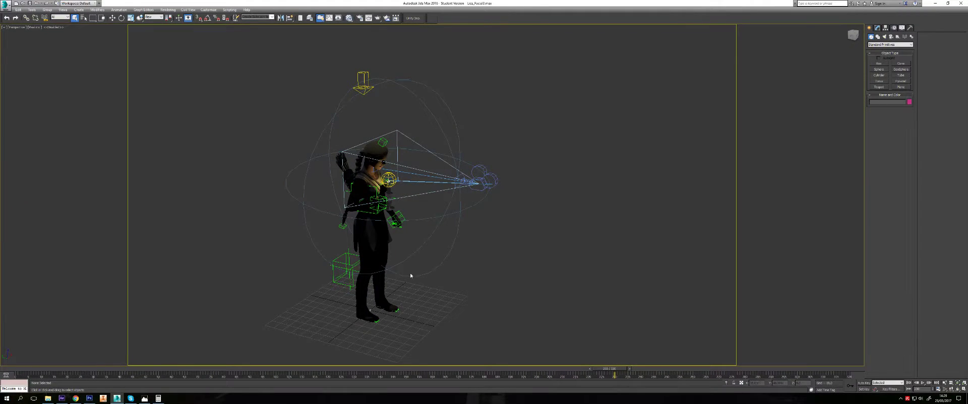
# Untick Show Safe Frames in the Perspective view and orbit around the character rig
pyautogui.scroll(-2, 494, 221)
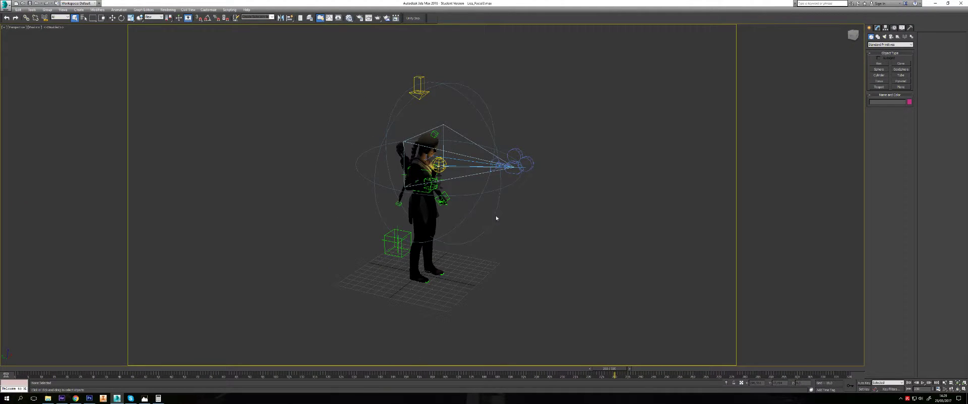
pyautogui.click(16, 26)
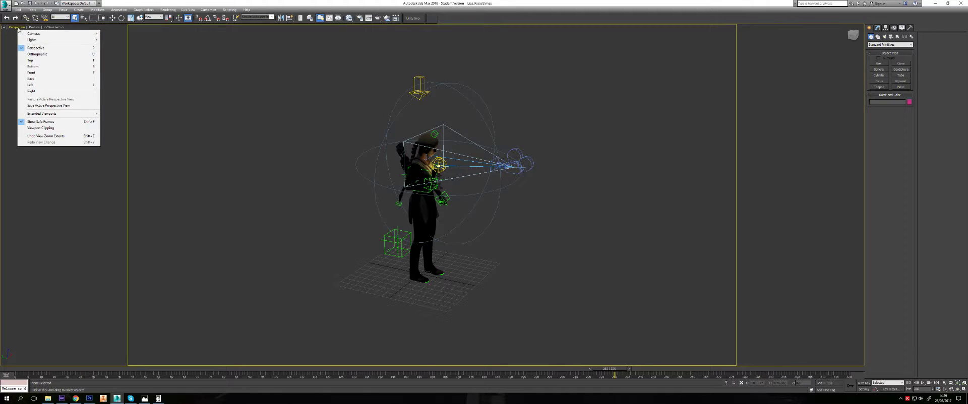
pyautogui.click(43, 123)
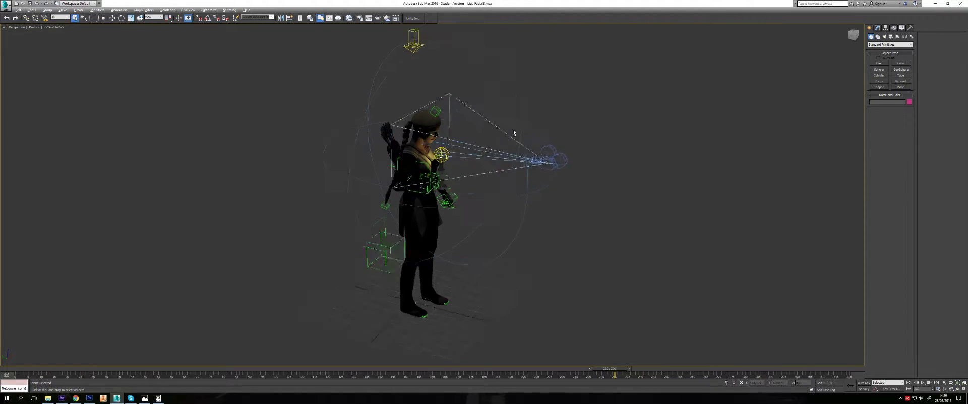
pyautogui.moveTo(515, 129)
pyautogui.keyDown('alt'); pyautogui.mouseDown(button='middle')
pyautogui.moveTo(493, 154)
pyautogui.moveTo(447, 170)
pyautogui.moveTo(446, 214)
pyautogui.mouseUp(button='middle'); pyautogui.keyUp('alt')
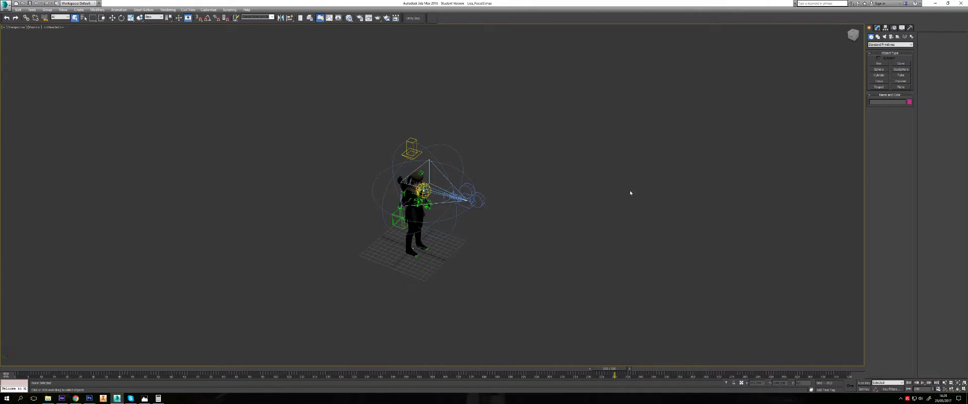
pyautogui.click(879, 75)
# Draw a large cylinder around the scene and zero its X and Y position
pyautogui.moveTo(499, 258)
pyautogui.mouseDown()
pyautogui.moveTo(615, 339)
pyautogui.moveTo(747, 361)
pyautogui.mouseUp()
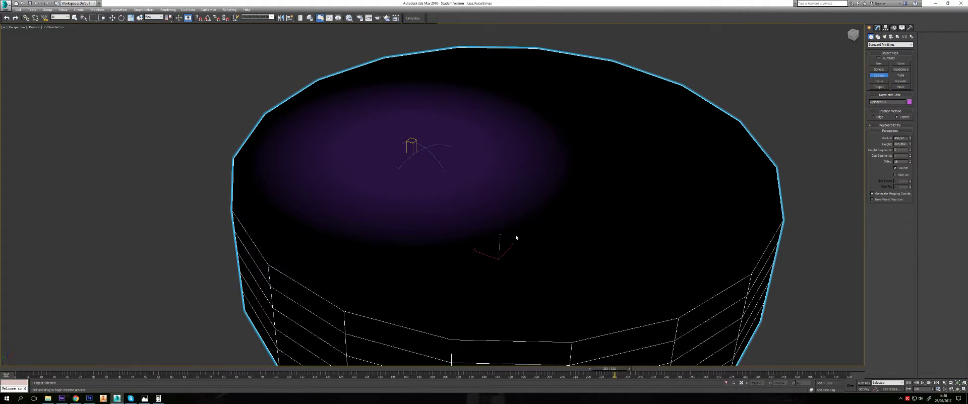
pyautogui.rightClick(515, 237)
pyautogui.click(525, 247)
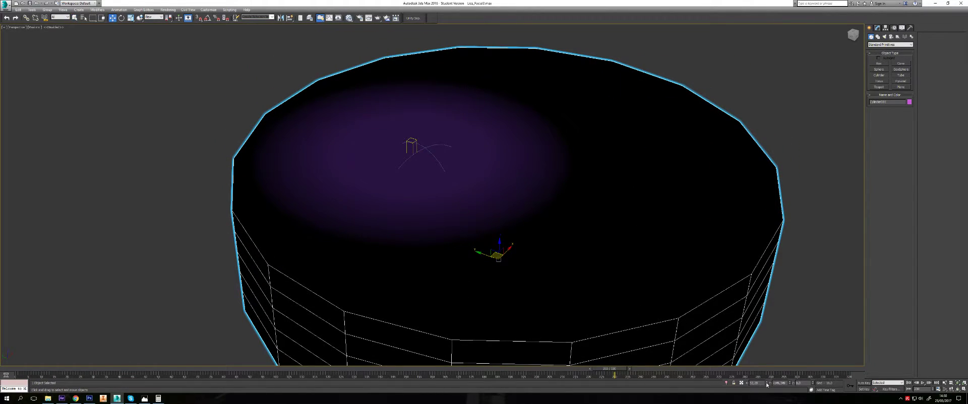
pyautogui.rightClick(767, 384)
pyautogui.rightClick(790, 384)
# Give the cylinder 64 sides and 1 height segment, and adjust its height
pyautogui.click(878, 28)
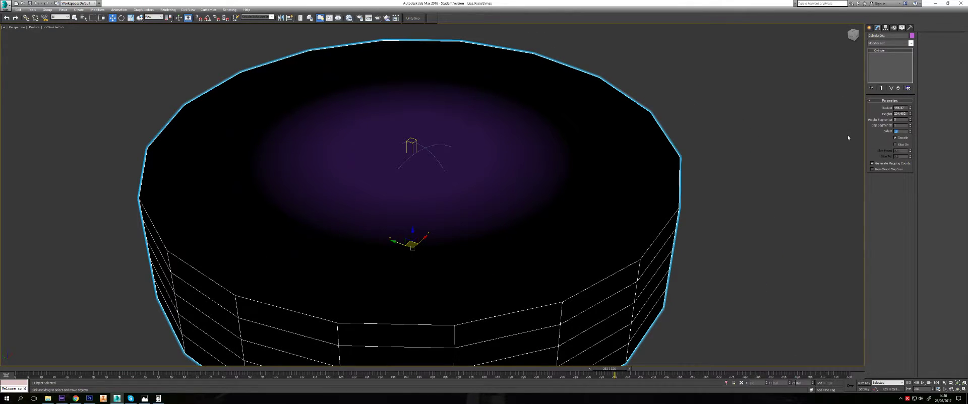
pyautogui.write('64')
pyautogui.press('Return')
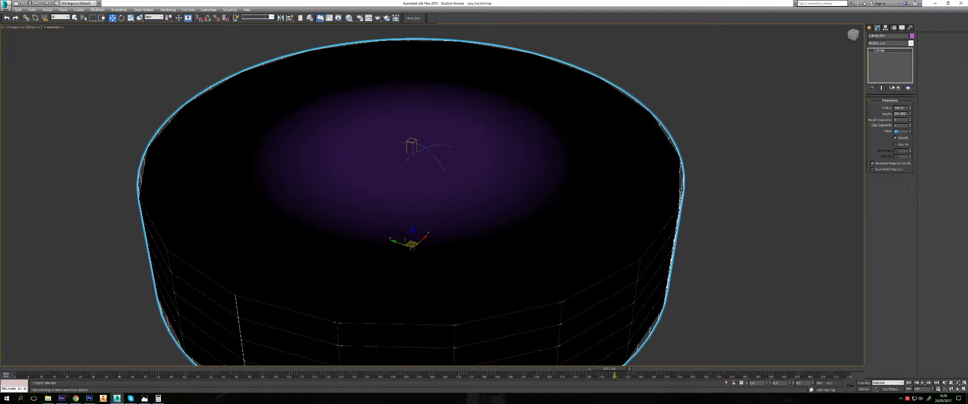
pyautogui.scroll(-1, 554, 174)
pyautogui.scroll(-3, 550, 179)
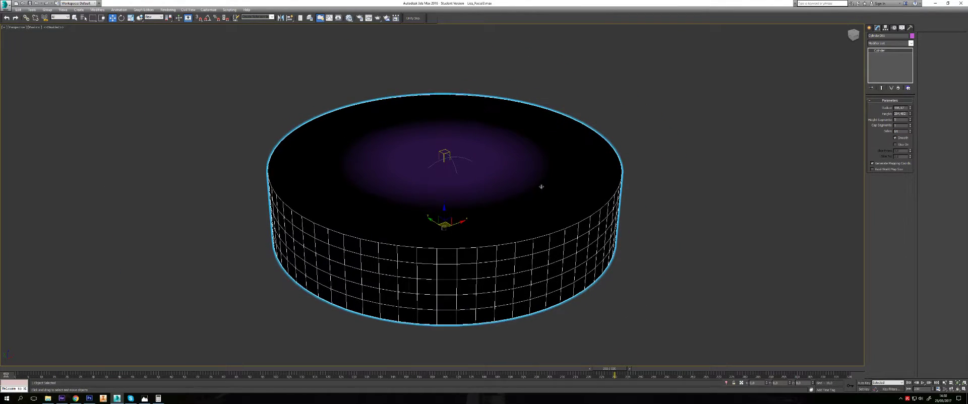
pyautogui.rightClick(911, 120)
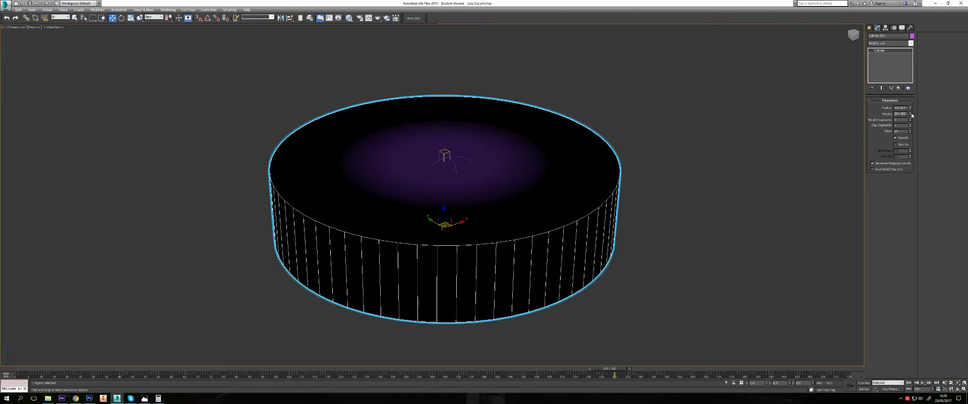
pyautogui.moveTo(911, 114); pyautogui.dragTo(911, 96)
pyautogui.moveTo(900, 137); pyautogui.dragTo(904, 90)
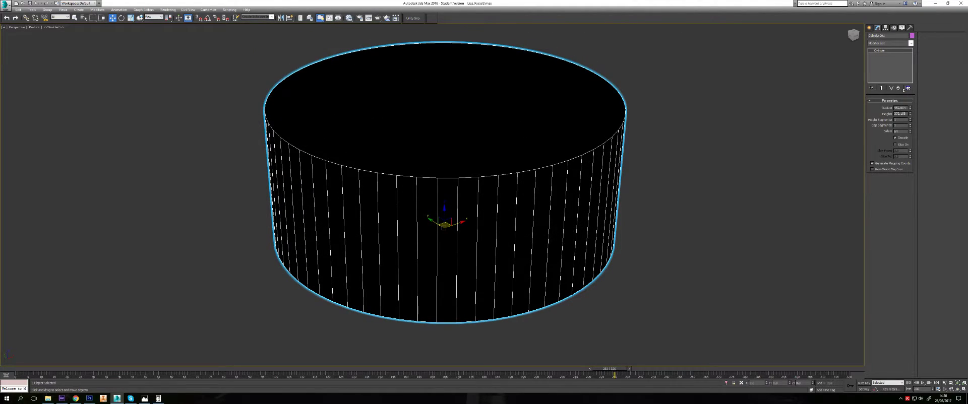
# Convert the cylinder to Editable Poly and delete its top cap polygon
pyautogui.rightClick(523, 158)
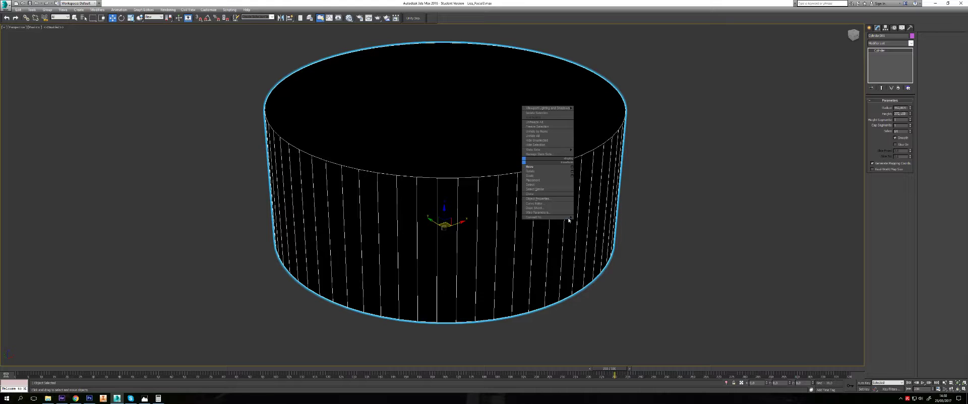
pyautogui.click(599, 222)
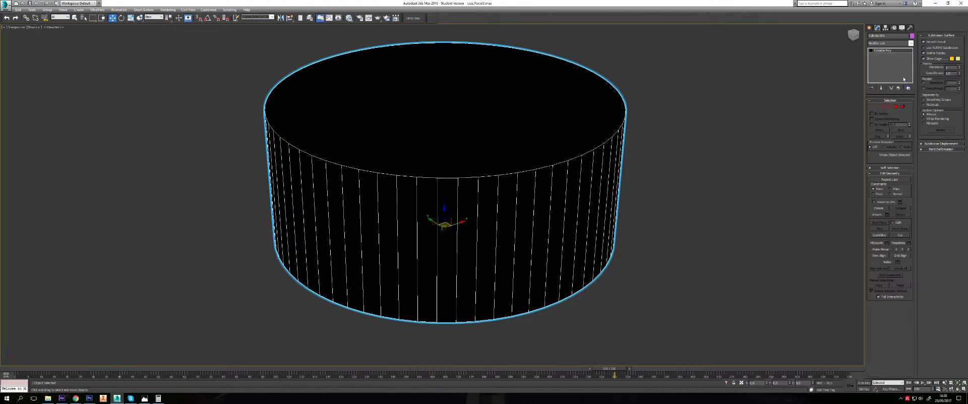
pyautogui.click(898, 106)
pyautogui.keyDown('alt'); pyautogui.moveTo(570, 101); pyautogui.dragTo(552, 196, button='middle'); pyautogui.keyUp('alt')
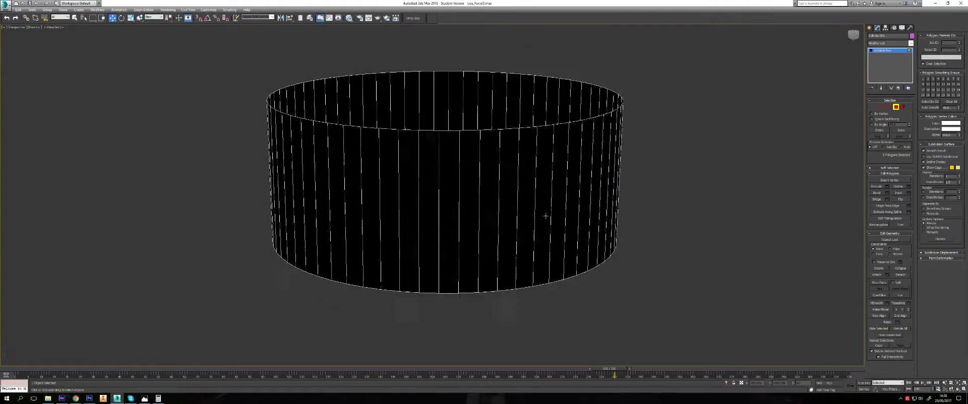
pyautogui.click(553, 196)
pyautogui.press('Delete')
pyautogui.keyDown('alt'); pyautogui.moveTo(568, 141); pyautogui.dragTo(576, 210, button='middle'); pyautogui.keyUp('alt')
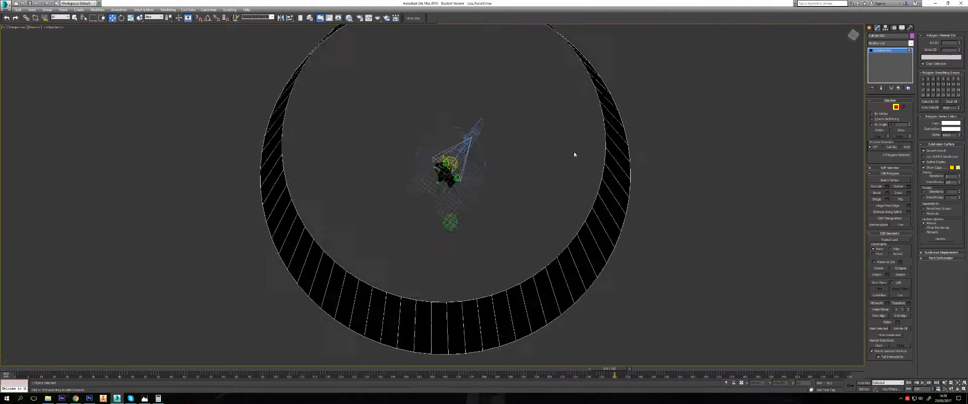
pyautogui.rightClick(716, 144)
pyautogui.click(695, 132)
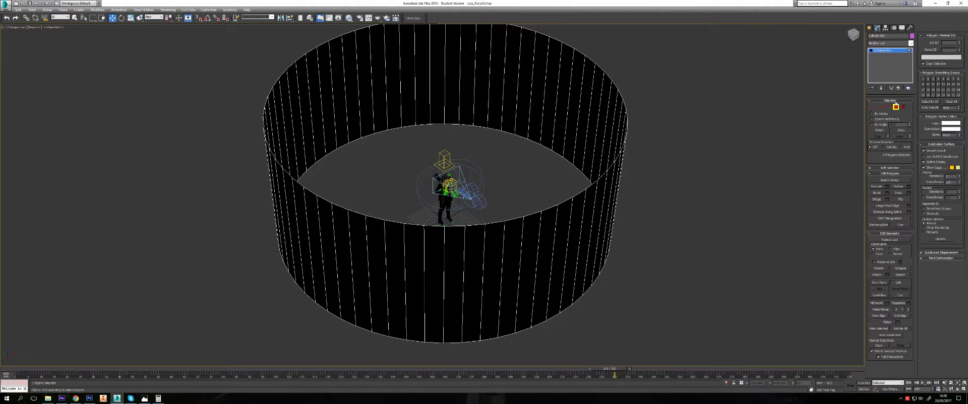
pyautogui.click(704, 134)
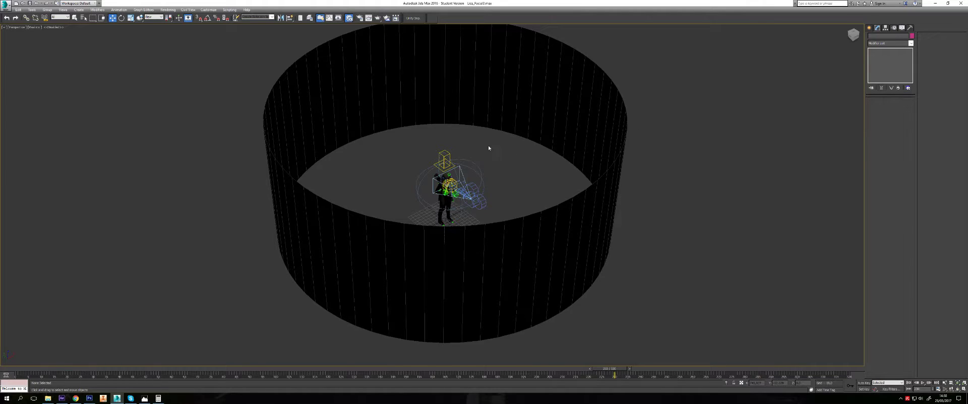
# Open the Slate Material Editor with M and bring up its add-node list
pyautogui.press('m')
pyautogui.moveTo(353, 353)
pyautogui.mouseDown(button='middle')
pyautogui.moveTo(346, 191)
pyautogui.moveTo(320, 184)
pyautogui.moveTo(355, 173)
pyautogui.mouseUp(button='middle')
pyautogui.rightClick(351, 173)
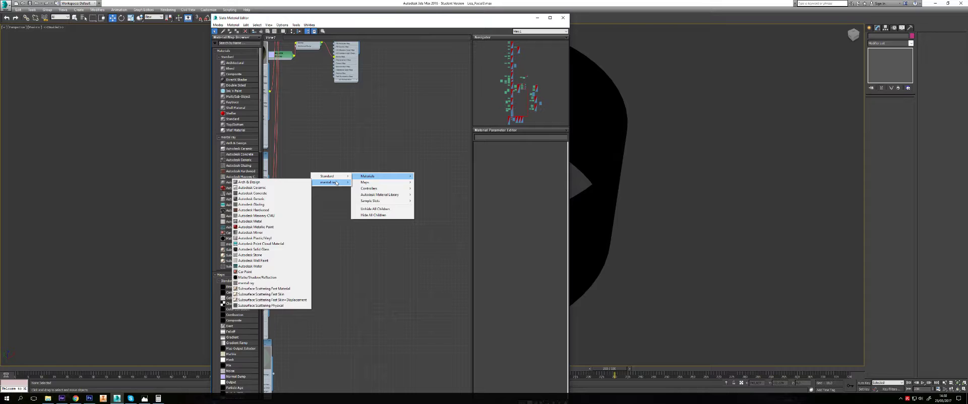
pyautogui.moveTo(328, 176)
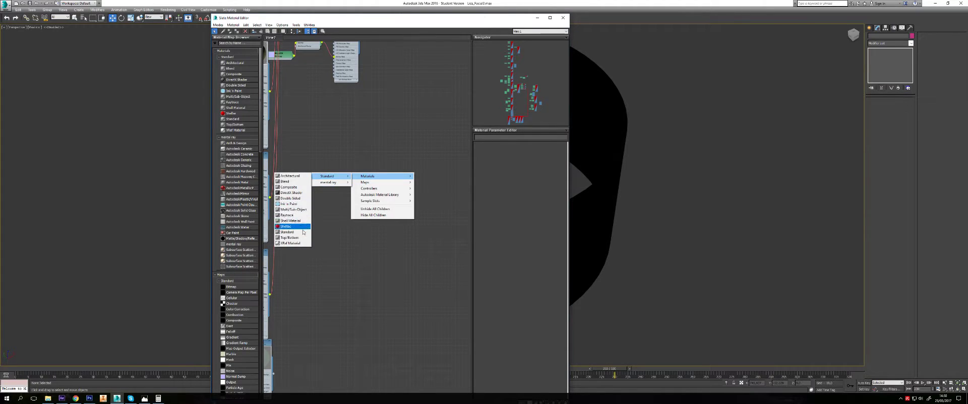
# Add a Standard material node, move it right, and add a Bitmap map node
pyautogui.click(287, 232)
pyautogui.moveTo(342, 174); pyautogui.dragTo(399, 177)
pyautogui.scroll(2, 335, 181)
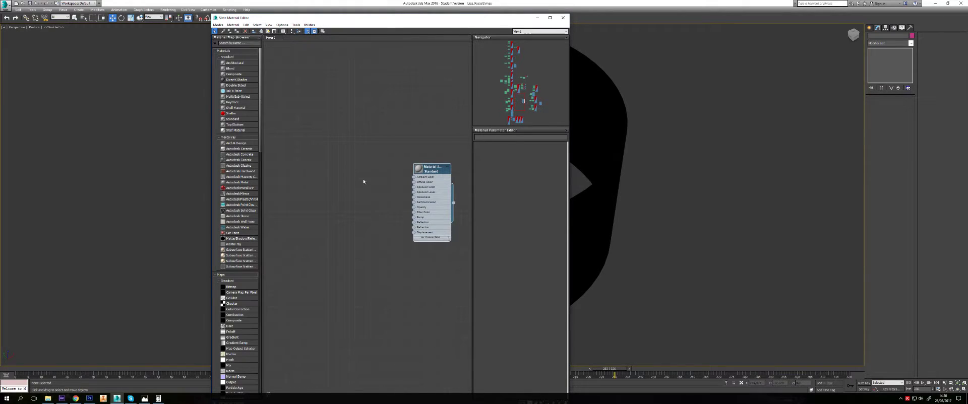
pyautogui.rightClick(335, 179)
pyautogui.moveTo(310, 188)
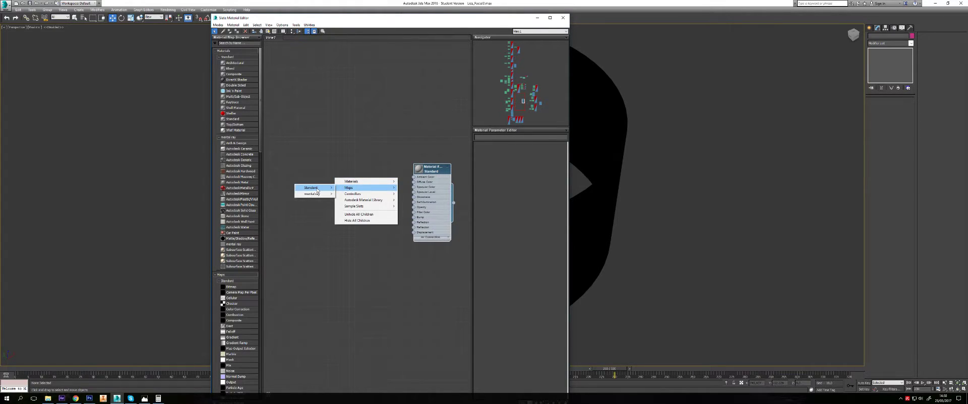
pyautogui.click(280, 187)
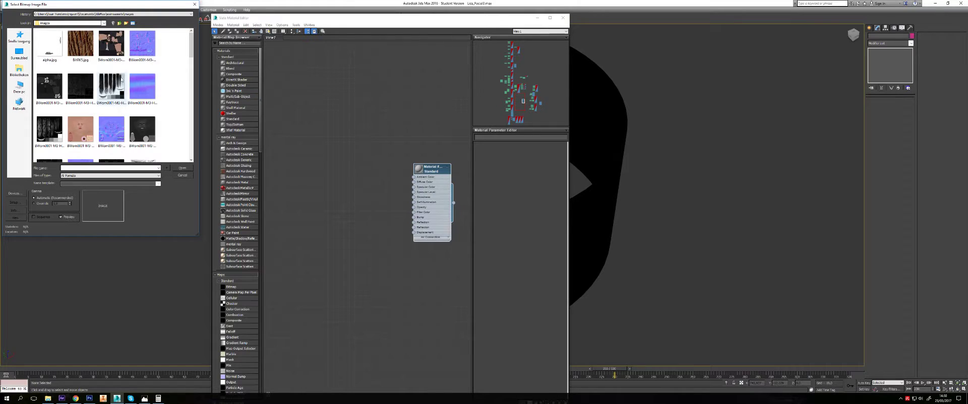
# Load Achtergrond.hdr into the bitmap, accept the HDRI load settings, and place it beside the material
pyautogui.click(19, 52)
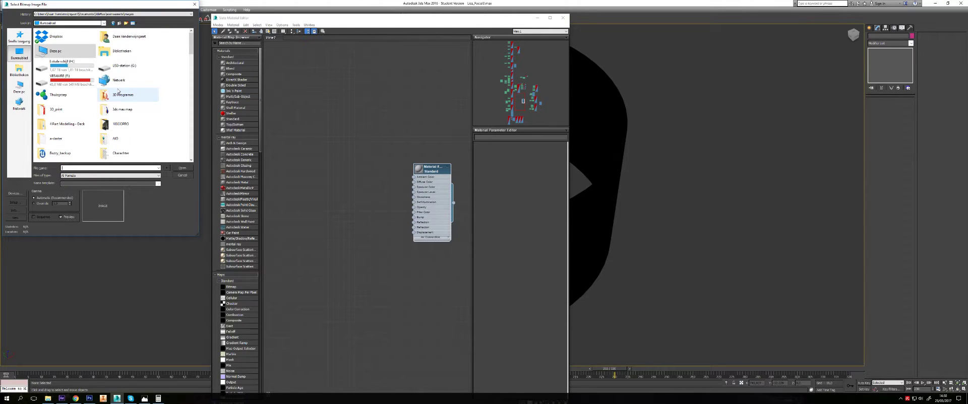
pyautogui.scroll(-3, 118, 90)
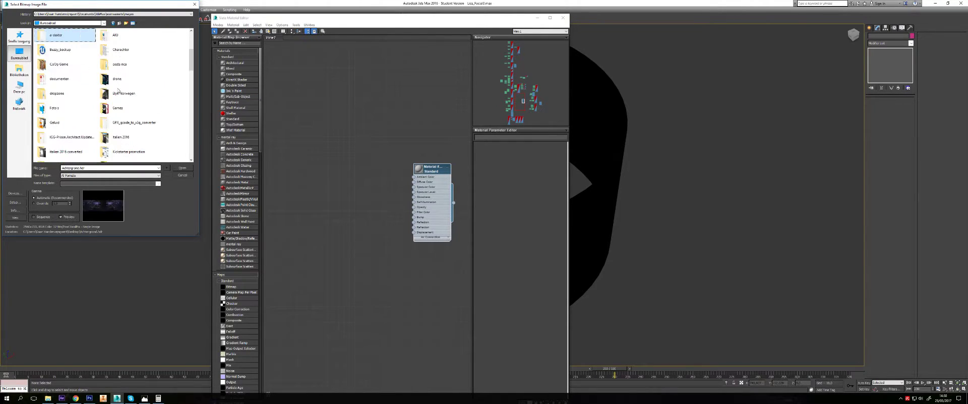
pyautogui.scroll(-2, 118, 90)
pyautogui.scroll(-2, 114, 86)
pyautogui.scroll(-2, 108, 80)
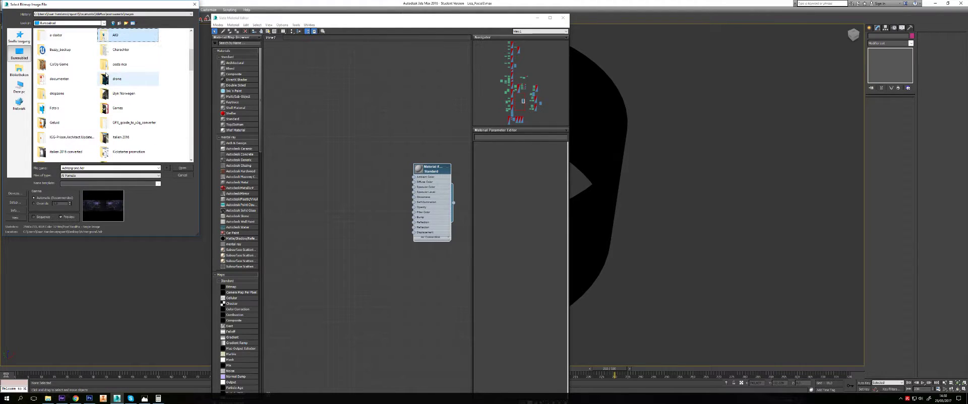
pyautogui.scroll(-2, 106, 76)
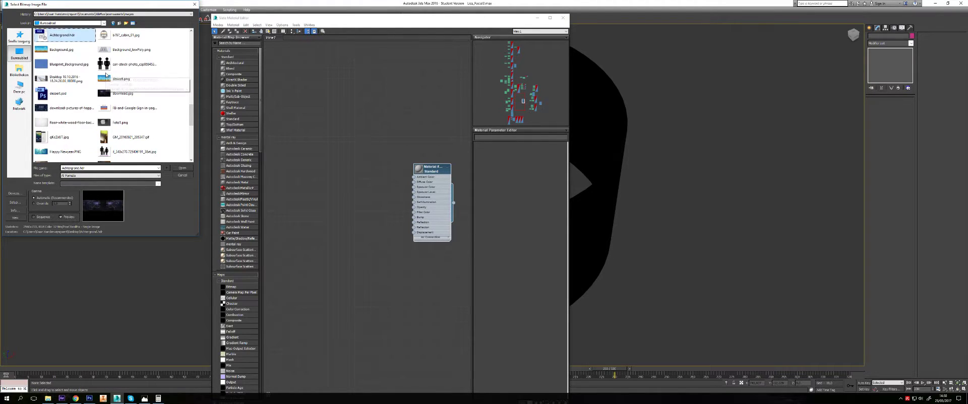
pyautogui.click(183, 168)
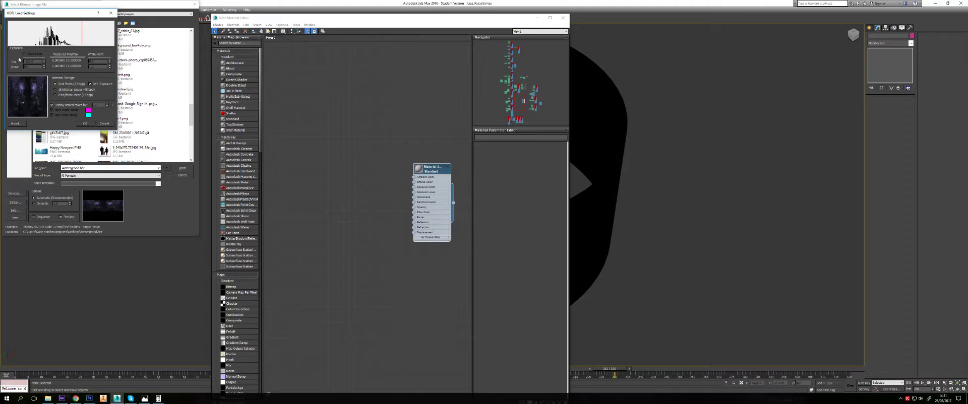
pyautogui.moveTo(65, 15); pyautogui.dragTo(298, 60)
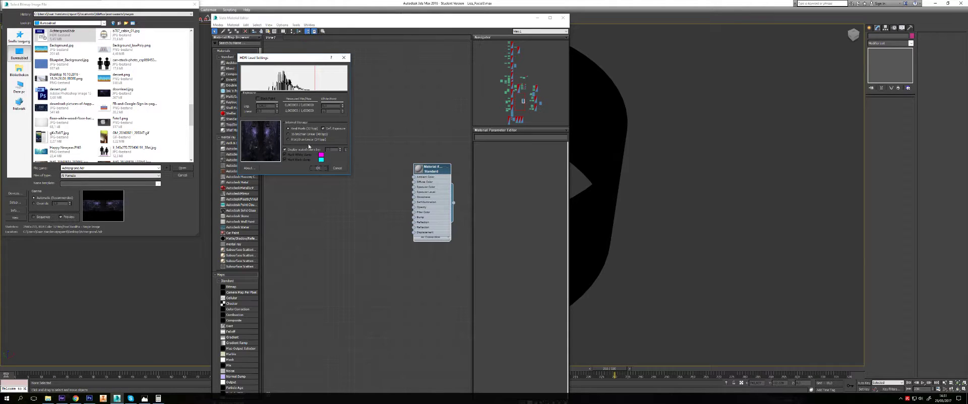
pyautogui.click(323, 168)
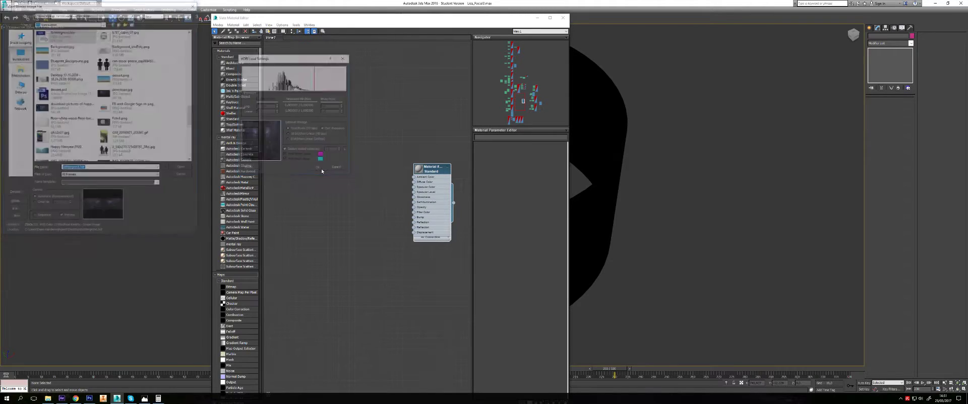
pyautogui.moveTo(337, 184); pyautogui.dragTo(422, 183)
pyautogui.scroll(1, 386, 183)
pyautogui.scroll(1, 386, 183)
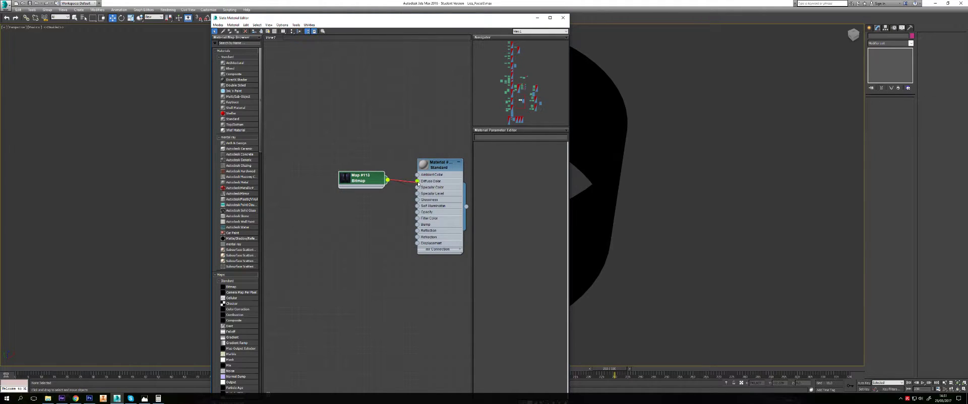
# Assign the new material to the cylinder and show its texture in the viewport
pyautogui.doubleClick(434, 185)
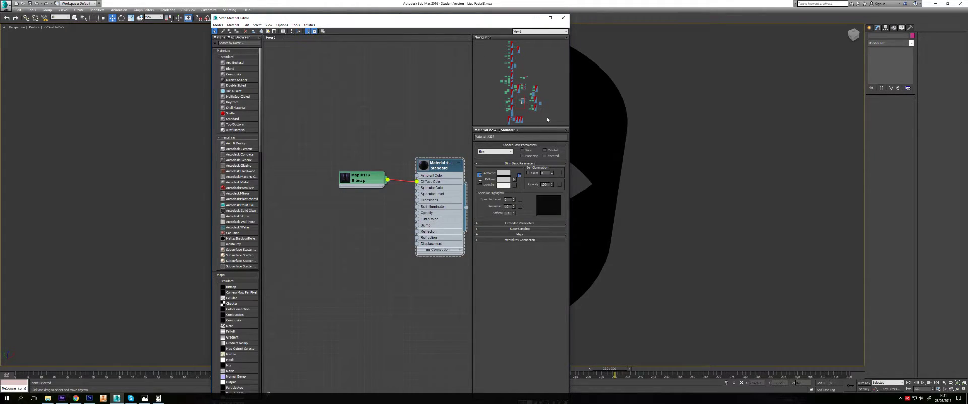
pyautogui.click(262, 31)
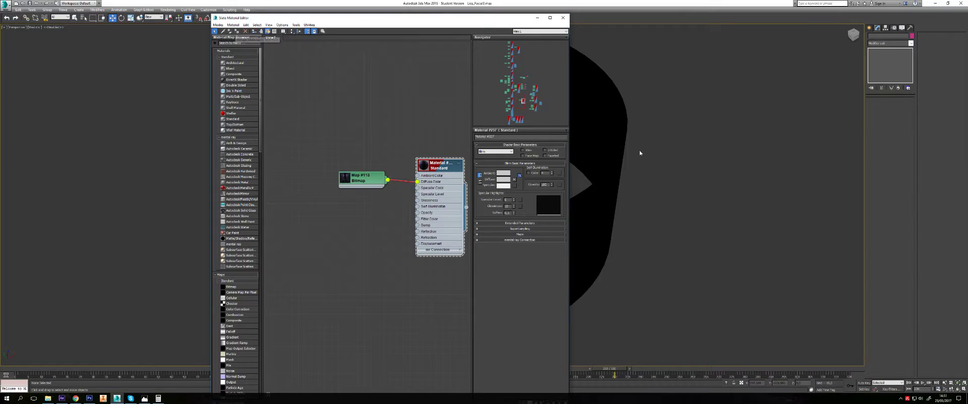
pyautogui.click(600, 126)
pyautogui.click(268, 31)
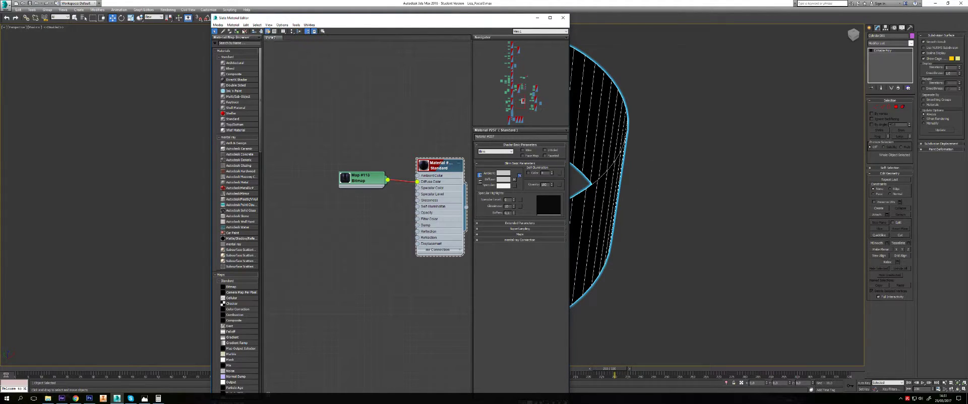
# Set the viewport to Shaded display and inspect the textured cylinder, then reselect it
pyautogui.click(35, 27)
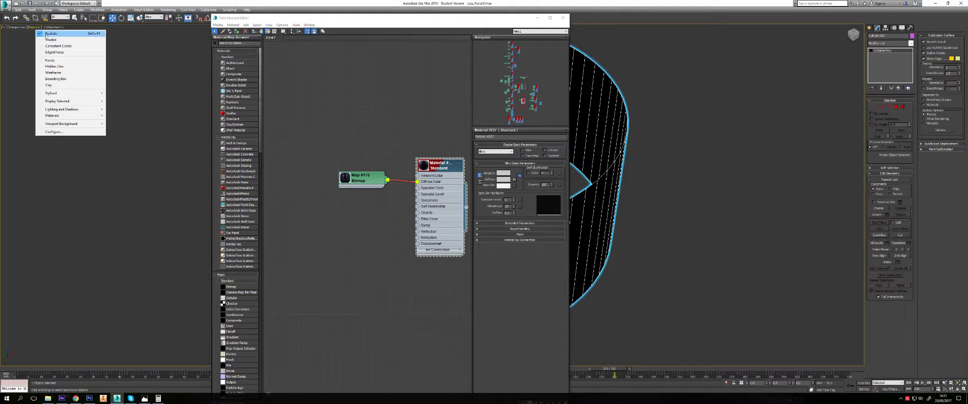
pyautogui.click(50, 38)
pyautogui.moveTo(501, 19); pyautogui.dragTo(224, 65)
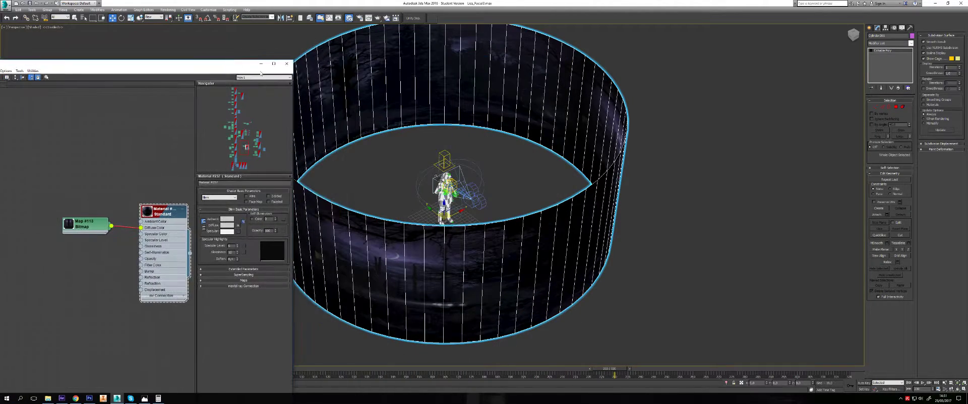
pyautogui.moveTo(504, 101)
pyautogui.keyDown('alt'); pyautogui.mouseDown(button='middle')
pyautogui.moveTo(566, 154)
pyautogui.moveTo(590, 156)
pyautogui.mouseUp(button='middle'); pyautogui.keyUp('alt')
pyautogui.click(723, 166)
pyautogui.moveTo(723, 167)
pyautogui.mouseDown(button='middle')
pyautogui.moveTo(623, 167)
pyautogui.moveTo(680, 166)
pyautogui.moveTo(697, 188)
pyautogui.moveTo(734, 195)
pyautogui.moveTo(740, 186)
pyautogui.mouseUp(button='middle')
pyautogui.scroll(3, 531, 119)
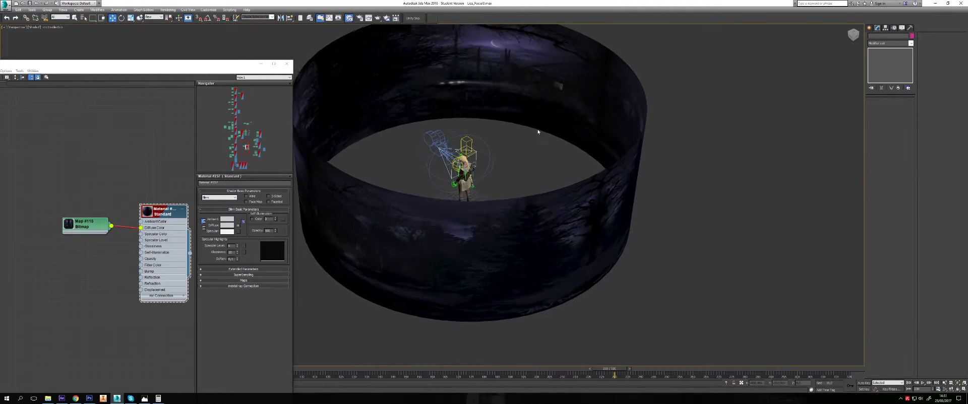
pyautogui.keyDown('alt'); pyautogui.moveTo(538, 135); pyautogui.dragTo(539, 152, button='middle'); pyautogui.keyUp('alt')
pyautogui.scroll(-2, 539, 151)
pyautogui.scroll(2, 516, 144)
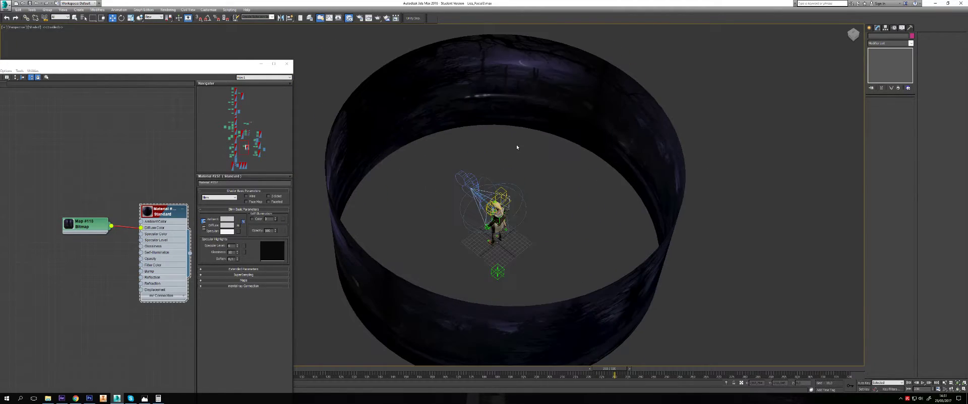
pyautogui.click(538, 104)
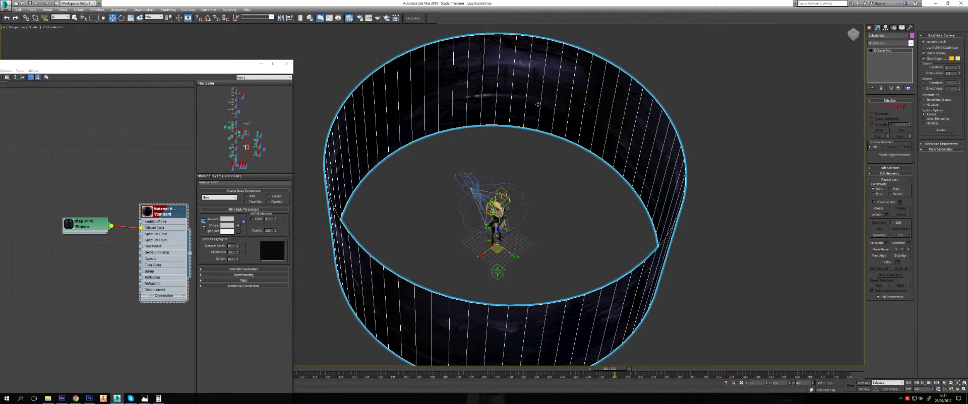
pyautogui.rightClick(537, 102)
pyautogui.click(566, 142)
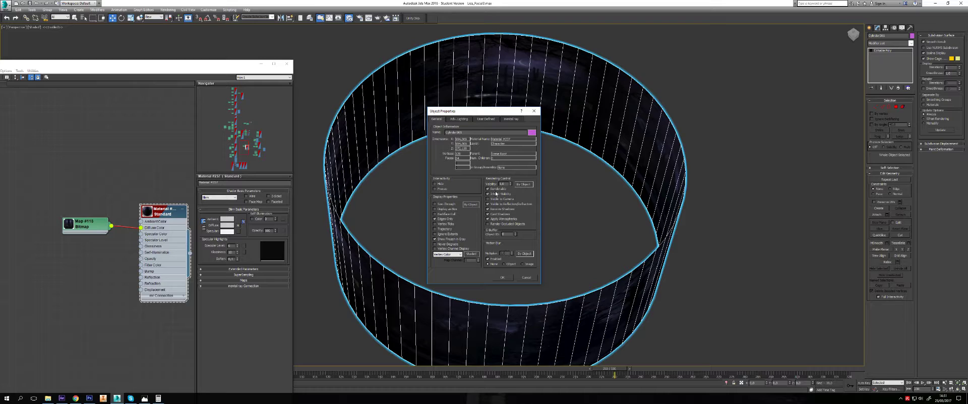
pyautogui.click(493, 189)
pyautogui.click(495, 190)
pyautogui.moveTo(485, 106); pyautogui.dragTo(392, 98)
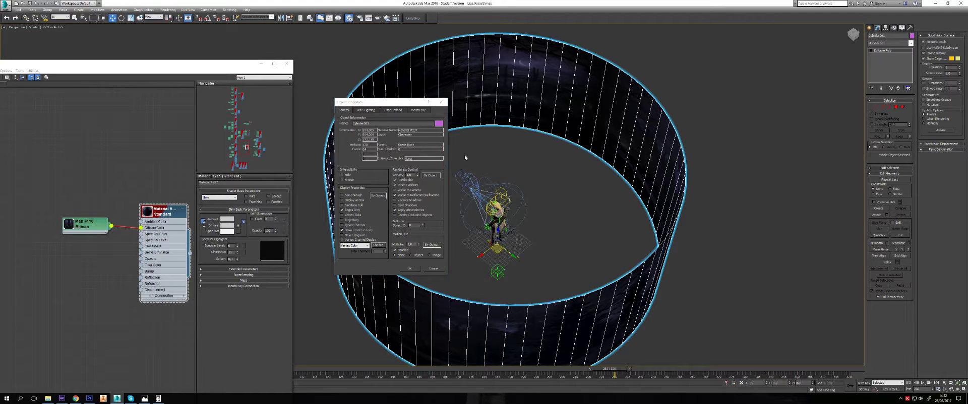
pyautogui.press('Return')
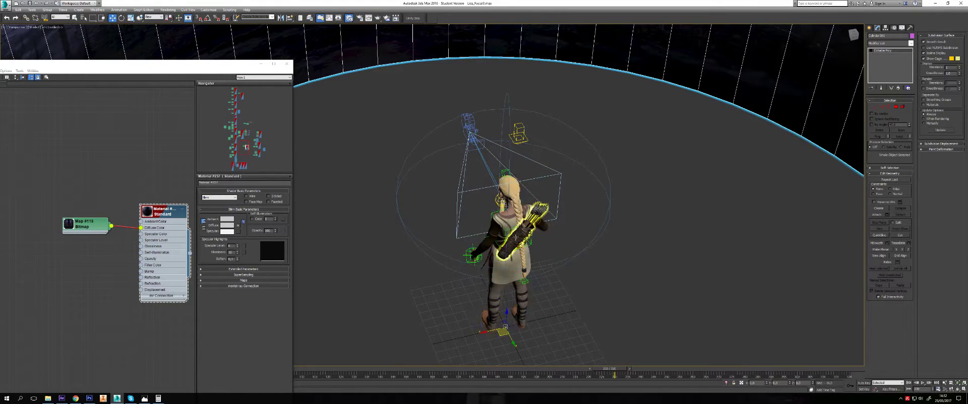
pyautogui.scroll(5, 494, 215)
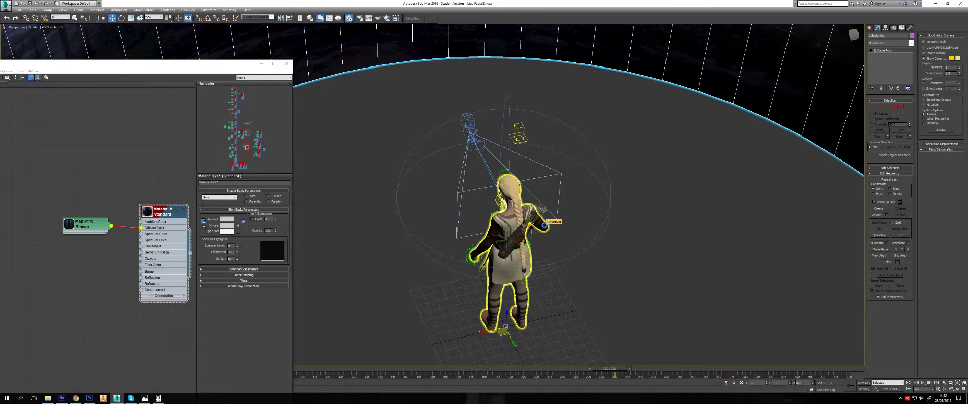
pyautogui.scroll(-5, 544, 225)
pyautogui.moveTo(545, 225)
pyautogui.keyDown('alt'); pyautogui.mouseDown(button='middle')
pyautogui.moveTo(574, 106)
pyautogui.moveTo(524, 121)
pyautogui.moveTo(565, 135)
pyautogui.moveTo(604, 130)
pyautogui.mouseUp(button='middle'); pyautogui.keyUp('alt')
pyautogui.scroll(3, 524, 118)
pyautogui.scroll(3, 524, 115)
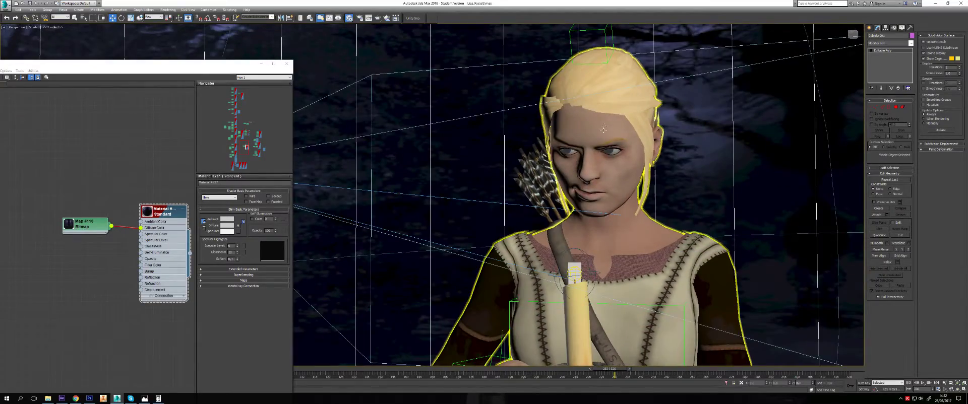
pyautogui.scroll(-3, 614, 156)
pyautogui.moveTo(614, 156)
pyautogui.keyDown('alt'); pyautogui.mouseDown(button='middle')
pyautogui.moveTo(600, 149)
pyautogui.moveTo(564, 196)
pyautogui.mouseUp(button='middle'); pyautogui.keyUp('alt')
pyautogui.scroll(-3, 608, 152)
pyautogui.scroll(-5, 600, 149)
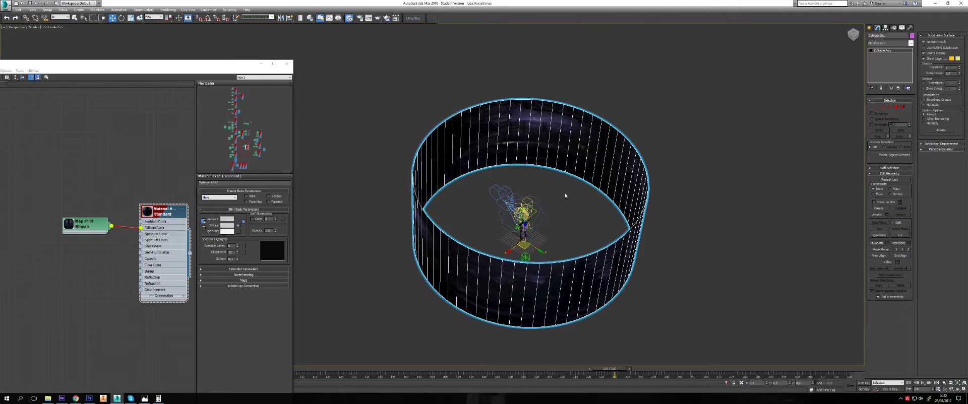
pyautogui.click(571, 210)
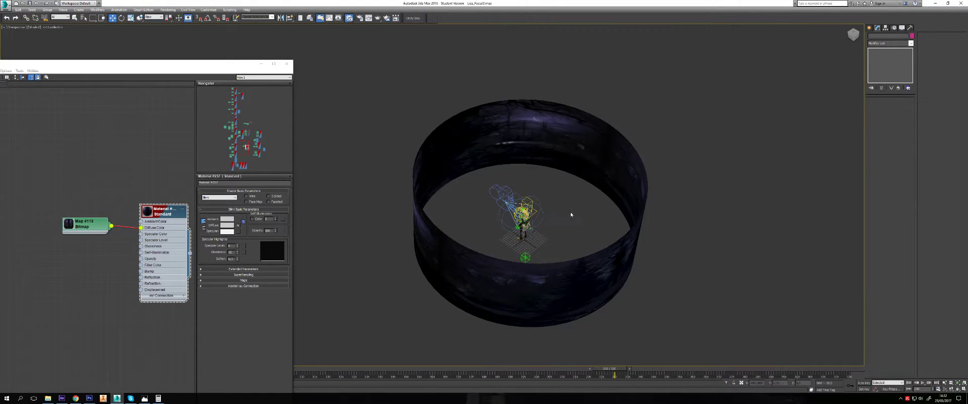
pyautogui.moveTo(176, 214); pyautogui.dragTo(169, 206)
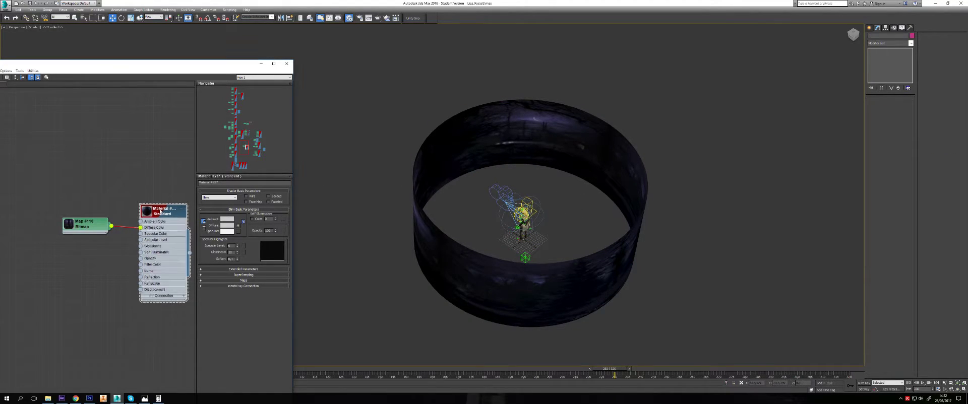
pyautogui.moveTo(157, 206); pyautogui.dragTo(131, 181, button='middle')
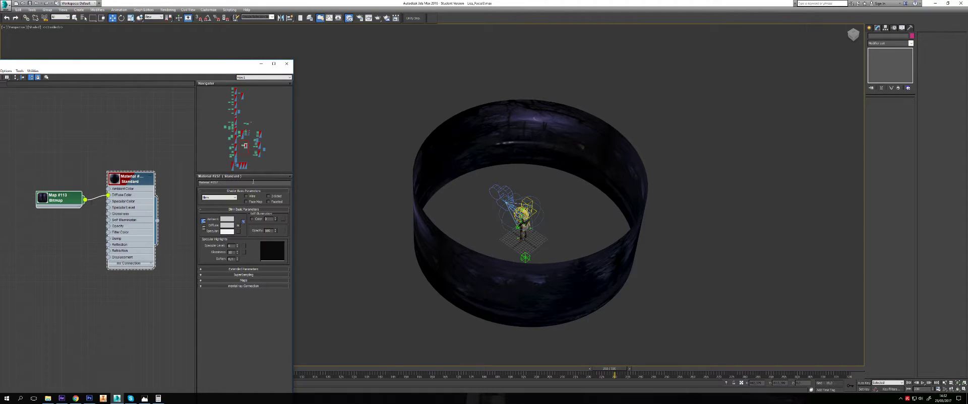
pyautogui.scroll(3, 555, 228)
pyautogui.scroll(2, 538, 223)
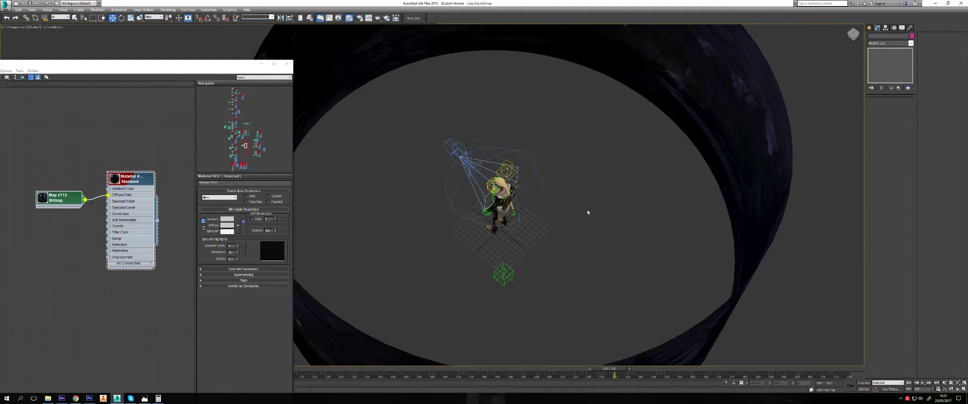
# Create a Standard Skylight beside the character
pyautogui.click(871, 28)
pyautogui.click(884, 36)
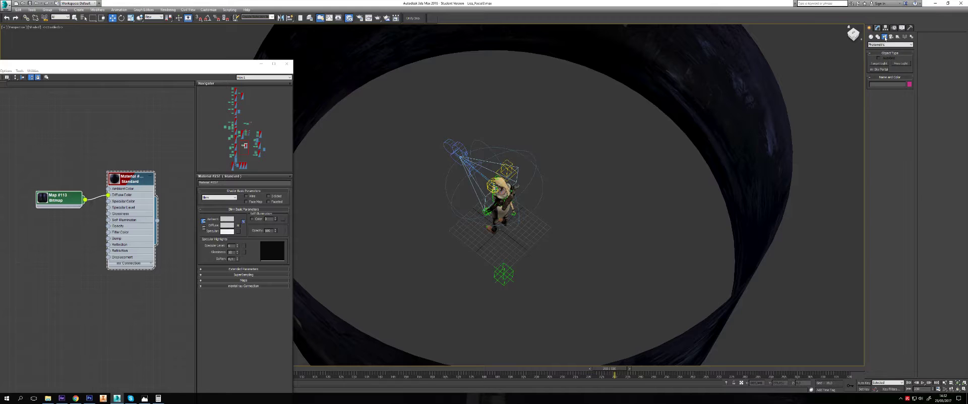
pyautogui.click(883, 45)
pyautogui.click(880, 53)
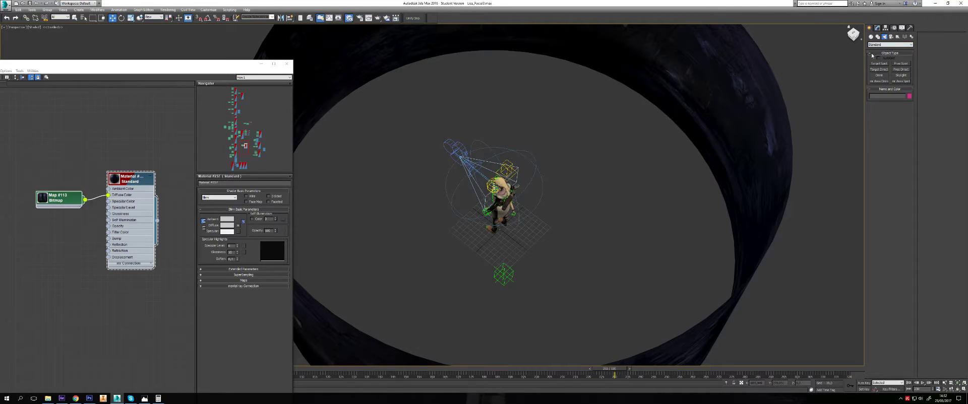
pyautogui.click(901, 76)
pyautogui.moveTo(642, 194); pyautogui.dragTo(627, 193)
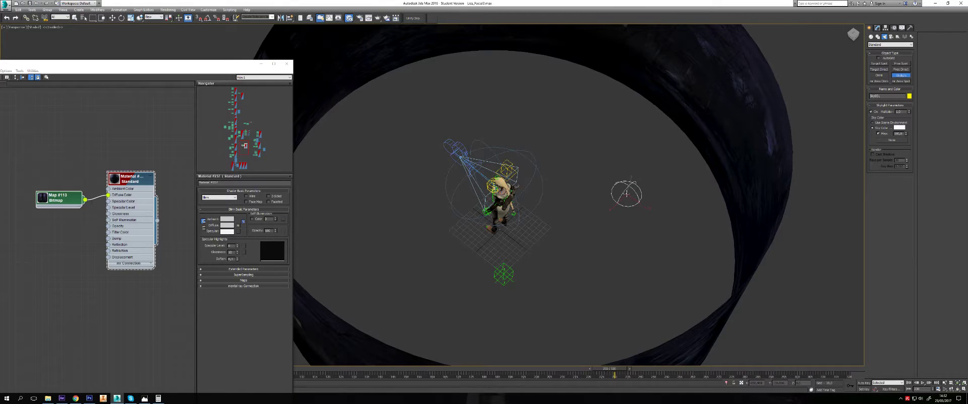
pyautogui.keyDown('alt'); pyautogui.moveTo(626, 194); pyautogui.dragTo(656, 171, button='middle'); pyautogui.keyUp('alt')
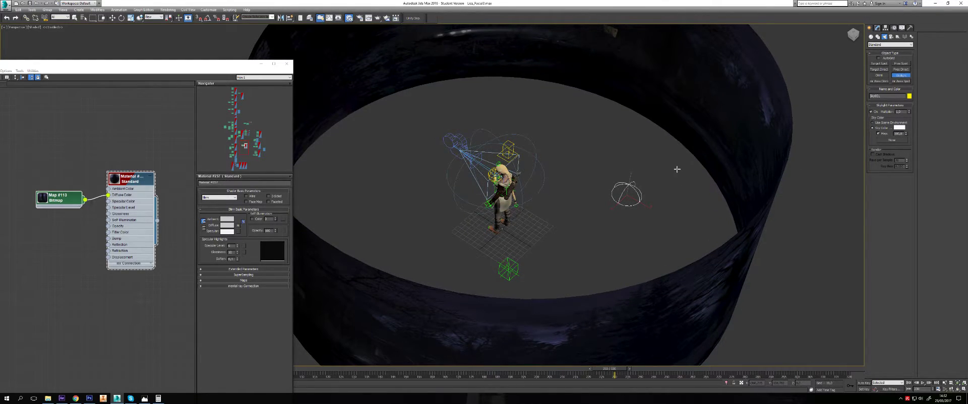
pyautogui.press('w')
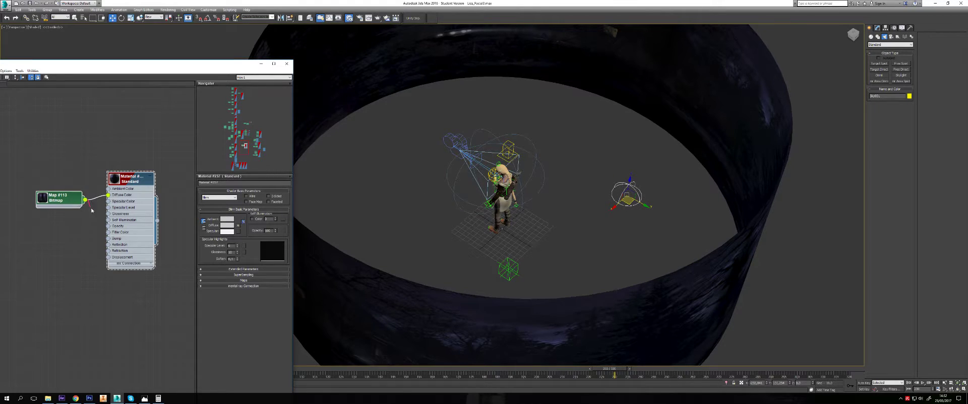
# Instance the Achtergrond.hdr bitmap map into the Skylight's sky map slot
pyautogui.moveTo(86, 202)
pyautogui.mouseDown()
pyautogui.moveTo(819, 162)
pyautogui.moveTo(74, 205)
pyautogui.mouseUp()
pyautogui.click(877, 28)
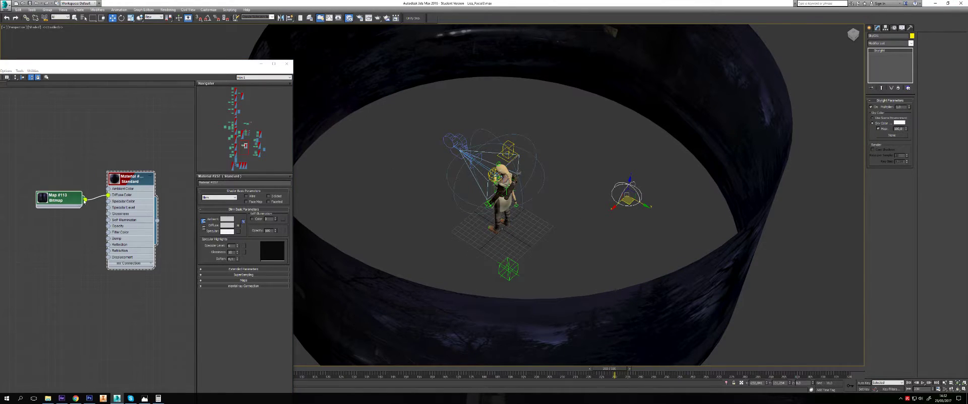
pyautogui.moveTo(85, 201); pyautogui.dragTo(79, 181, button='middle')
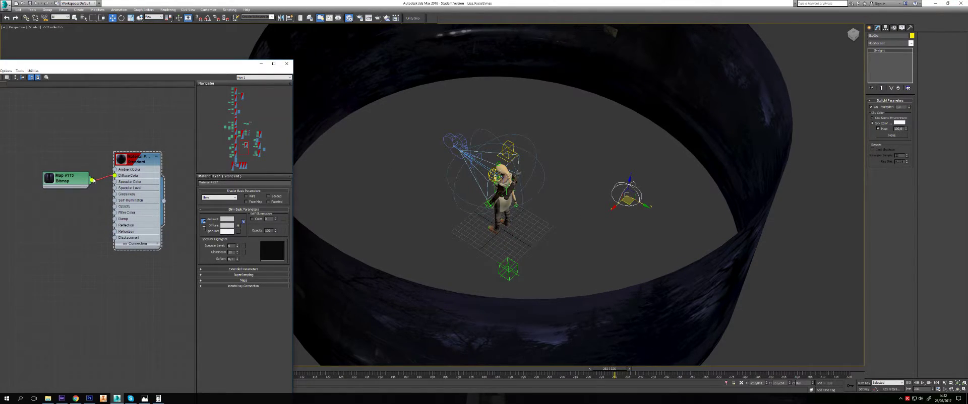
pyautogui.moveTo(93, 180); pyautogui.dragTo(892, 139)
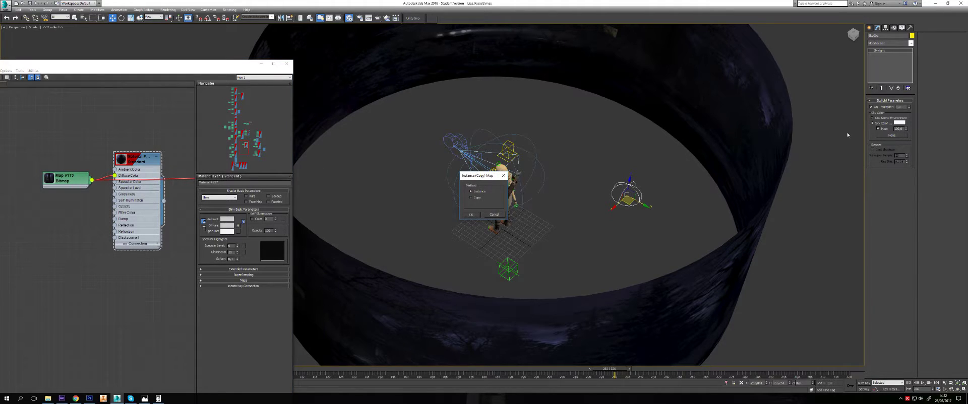
pyautogui.click(469, 214)
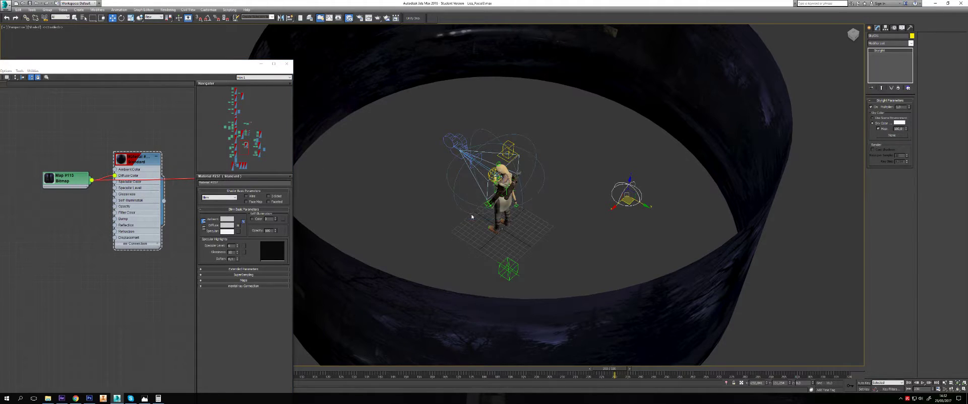
pyautogui.click(261, 63)
pyautogui.moveTo(540, 177)
pyautogui.keyDown('alt'); pyautogui.mouseDown(button='middle')
pyautogui.moveTo(663, 188)
pyautogui.moveTo(451, 165)
pyautogui.mouseUp(button='middle'); pyautogui.keyUp('alt')
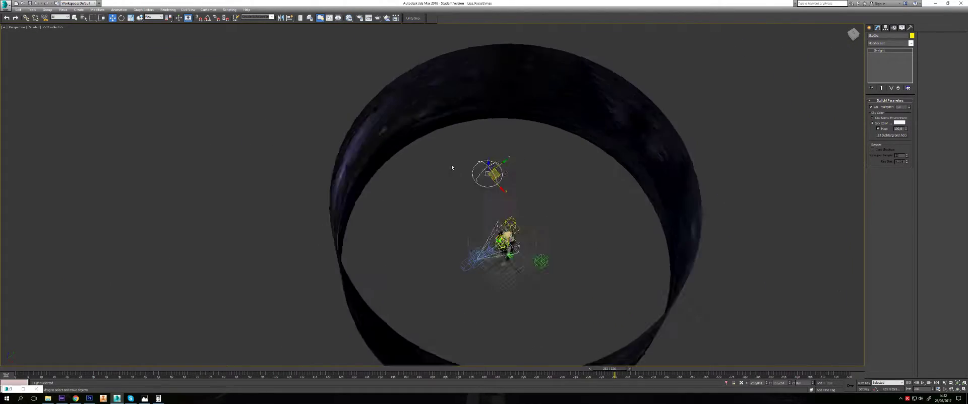
pyautogui.scroll(-3, 452, 164)
pyautogui.scroll(3, 452, 165)
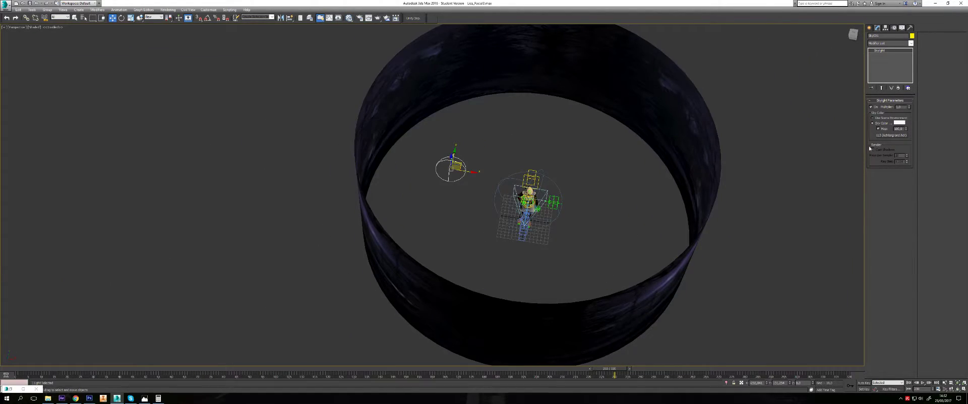
pyautogui.moveTo(504, 168)
pyautogui.mouseDown(button='middle')
pyautogui.moveTo(479, 168)
pyautogui.moveTo(372, 67)
pyautogui.mouseUp(button='middle')
pyautogui.scroll(-3, 479, 168)
pyautogui.scroll(4, 479, 168)
pyautogui.scroll(3, 479, 169)
pyautogui.scroll(-4, 479, 169)
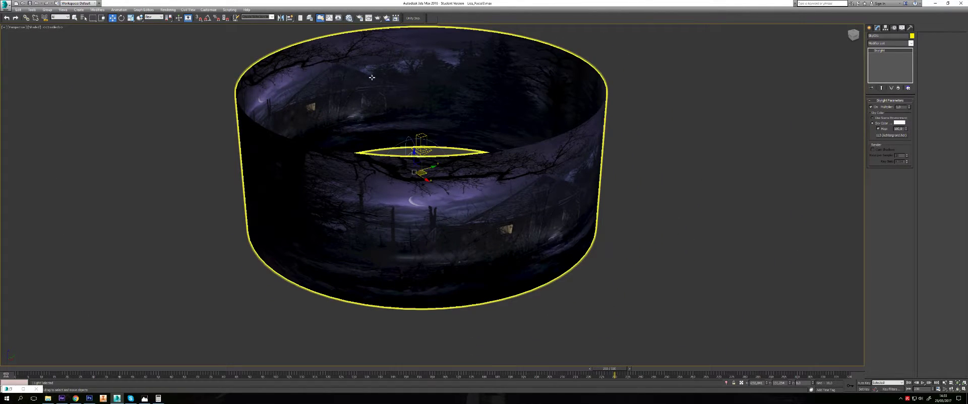
pyautogui.click(372, 67)
pyautogui.click(565, 73)
pyautogui.keyDown('alt'); pyautogui.moveTo(441, 159); pyautogui.dragTo(359, 62, button='middle'); pyautogui.keyUp('alt')
pyautogui.click(469, 148)
pyautogui.moveTo(469, 148)
pyautogui.keyDown('alt'); pyautogui.mouseDown(button='middle')
pyautogui.moveTo(514, 128)
pyautogui.moveTo(375, 73)
pyautogui.moveTo(486, 151)
pyautogui.moveTo(299, 157)
pyautogui.mouseUp(button='middle'); pyautogui.keyUp('alt')
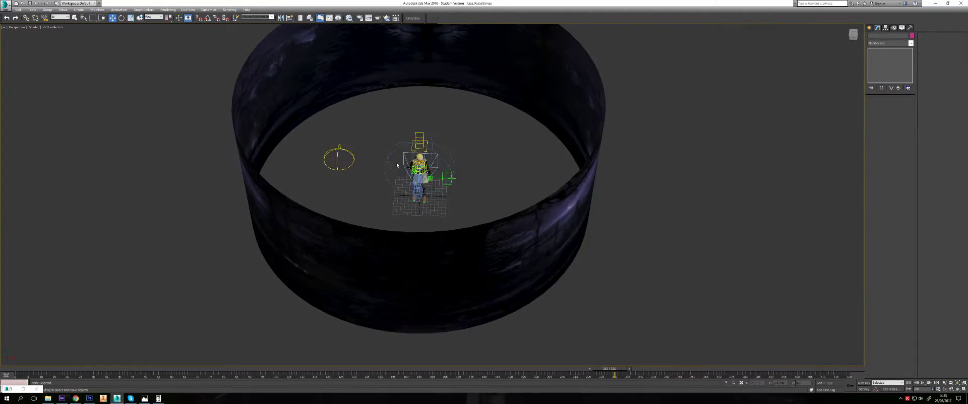
pyautogui.scroll(5, 300, 157)
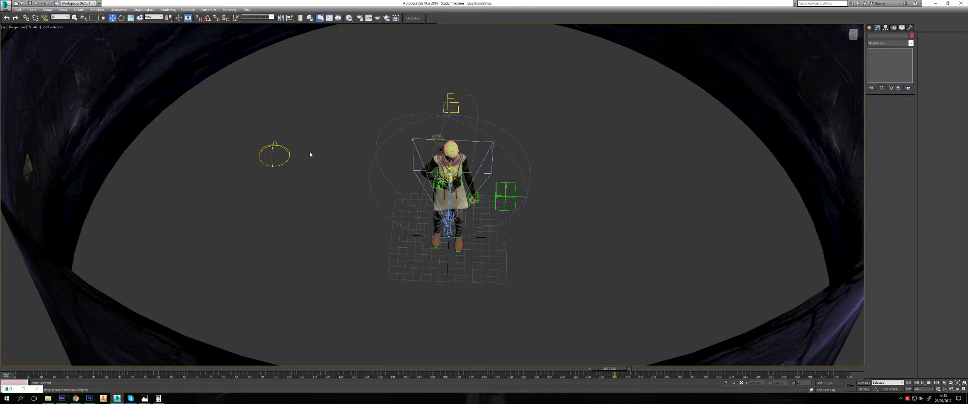
pyautogui.click(285, 152)
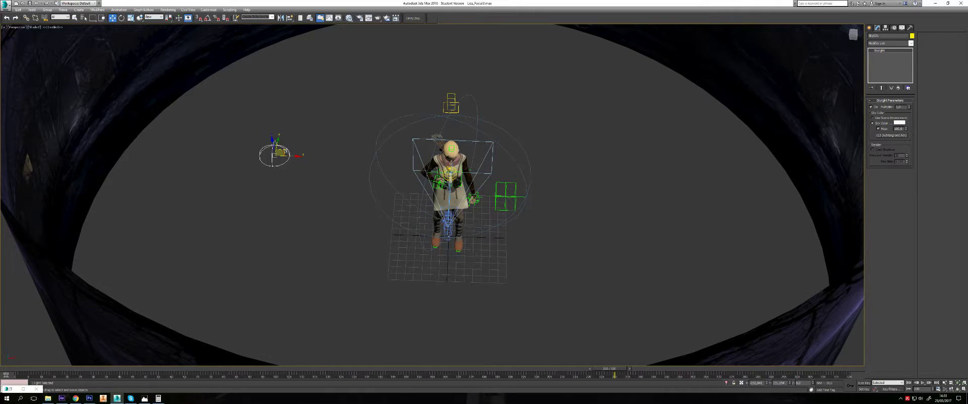
pyautogui.scroll(-2, 520, 119)
pyautogui.scroll(-3, 549, 137)
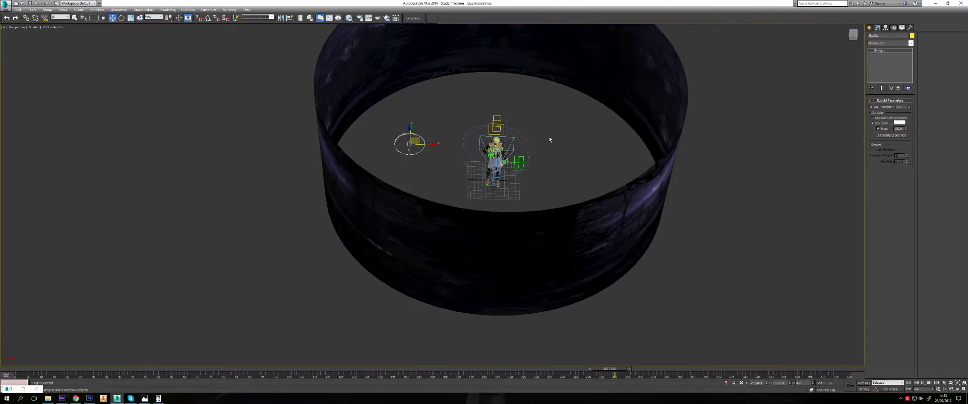
pyautogui.scroll(-2, 580, 101)
# Select the sky cylinder, orbit to look down on the character, and open the Point-of-View menu
pyautogui.click(603, 74)
pyautogui.keyDown('alt'); pyautogui.moveTo(603, 75); pyautogui.dragTo(521, 199, button='middle'); pyautogui.keyUp('alt')
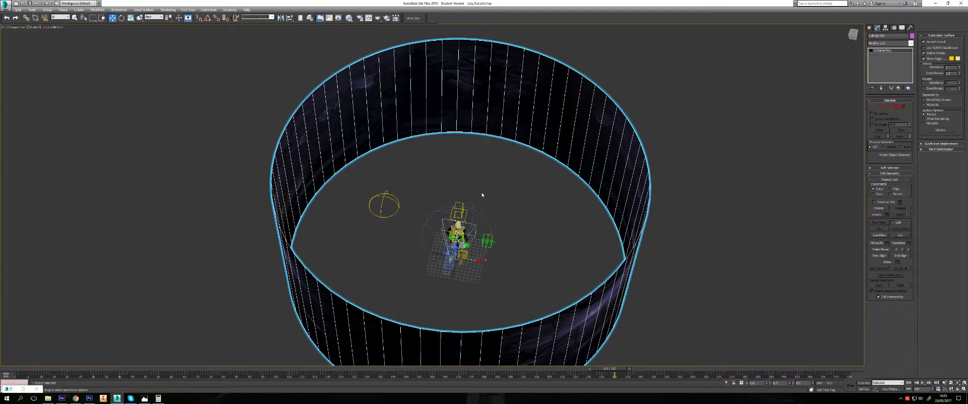
pyautogui.moveTo(486, 202)
pyautogui.keyDown('alt'); pyautogui.mouseDown(button='middle')
pyautogui.moveTo(498, 196)
pyautogui.moveTo(473, 213)
pyautogui.mouseUp(button='middle'); pyautogui.keyUp('alt')
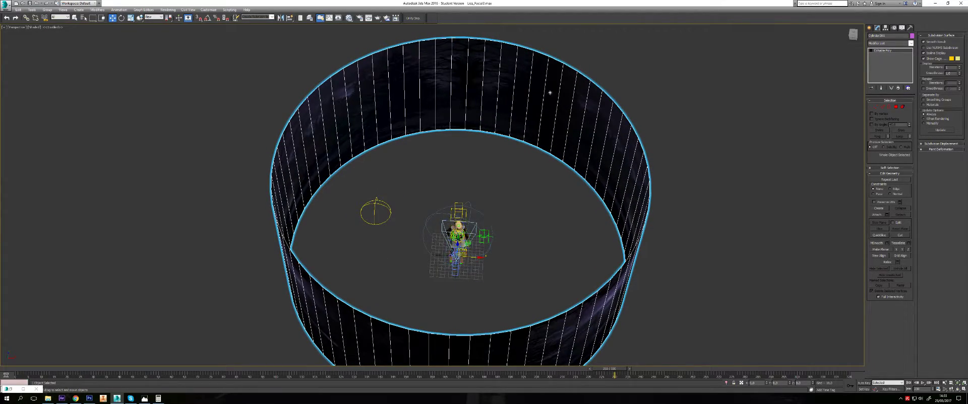
pyautogui.keyDown('alt'); pyautogui.moveTo(515, 152); pyautogui.dragTo(477, 203, button='middle'); pyautogui.keyUp('alt')
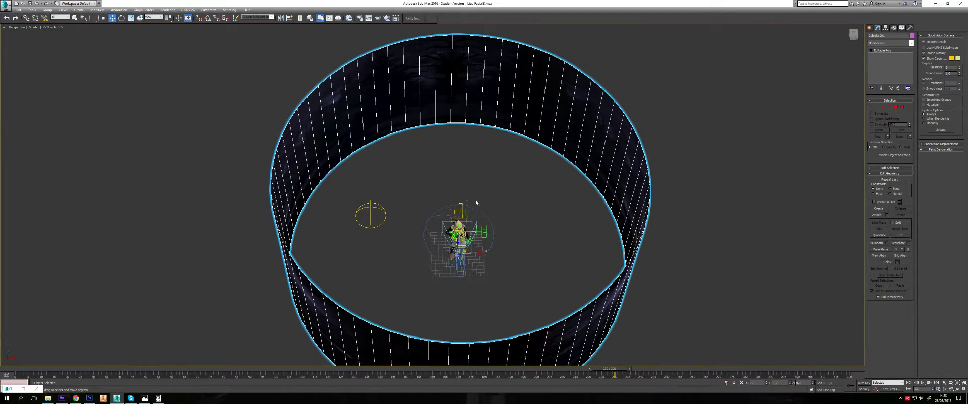
pyautogui.click(14, 26)
pyautogui.moveTo(34, 34)
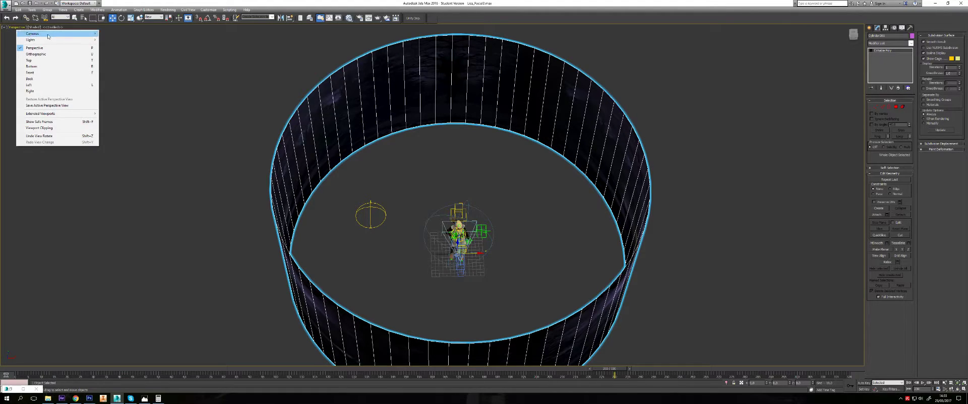
# Switch the view to Camera001 and render it at 1280x720 output size
pyautogui.click(114, 34)
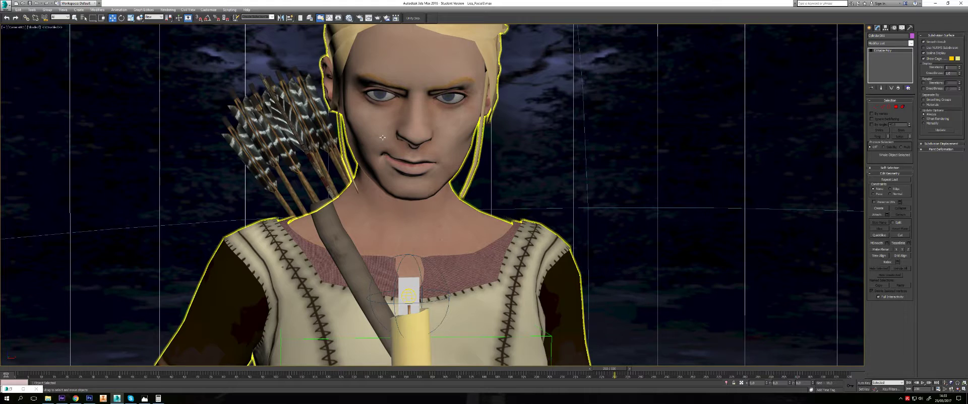
pyautogui.click(360, 18)
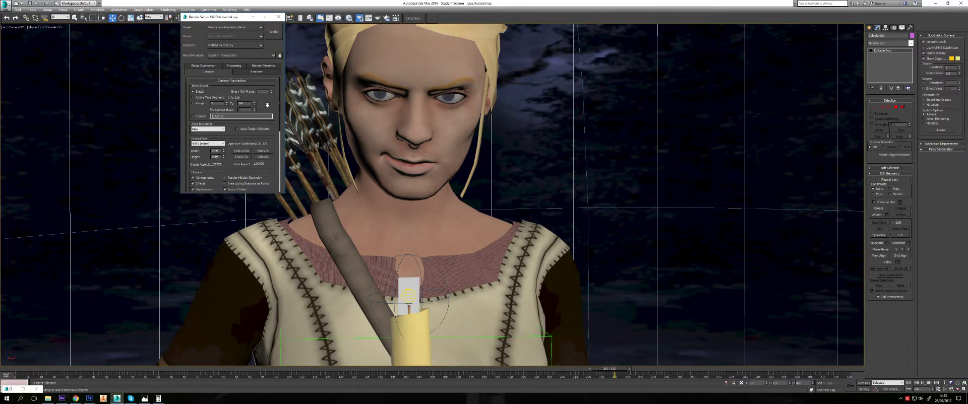
pyautogui.moveTo(248, 101); pyautogui.dragTo(271, 55)
pyautogui.moveTo(254, 142); pyautogui.dragTo(255, 109)
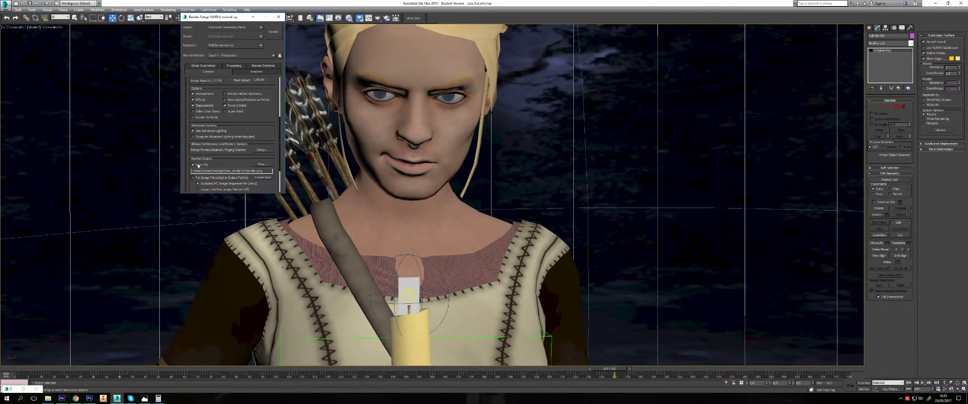
pyautogui.scroll(2, 271, 106)
pyautogui.scroll(2, 268, 107)
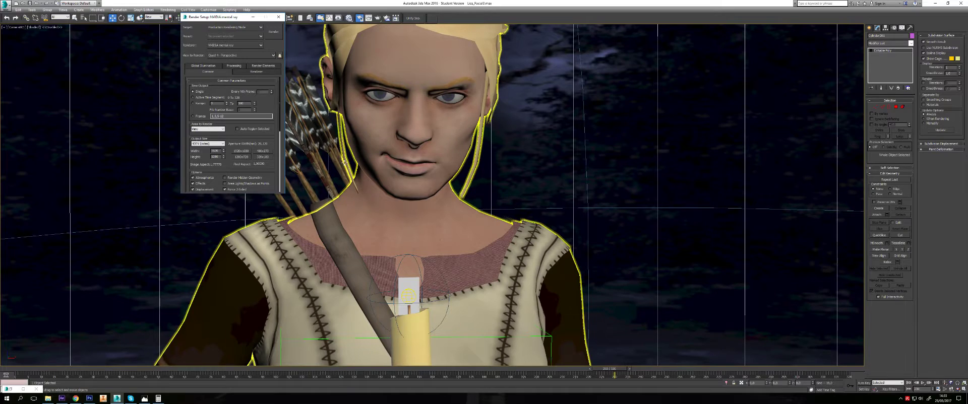
pyautogui.click(242, 157)
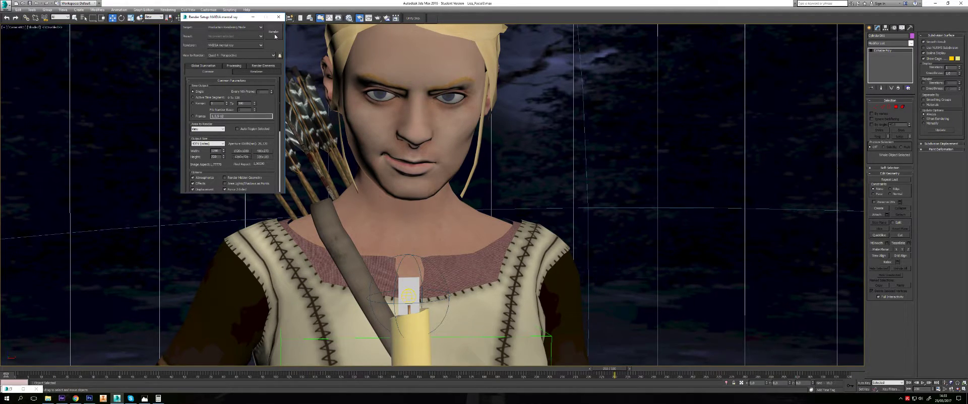
pyautogui.click(274, 36)
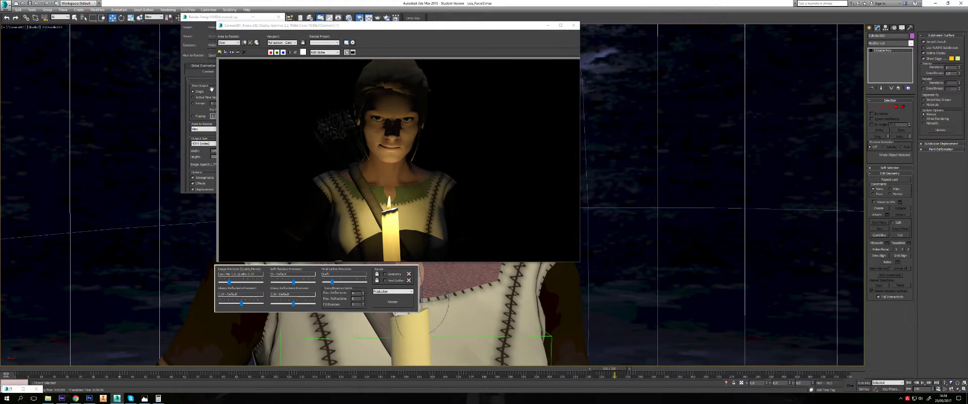
# Zoom into the render, close the Rendered Frame Window, and minimize the material editor and Render Setup
pyautogui.scroll(2, 371, 113)
pyautogui.scroll(2, 387, 128)
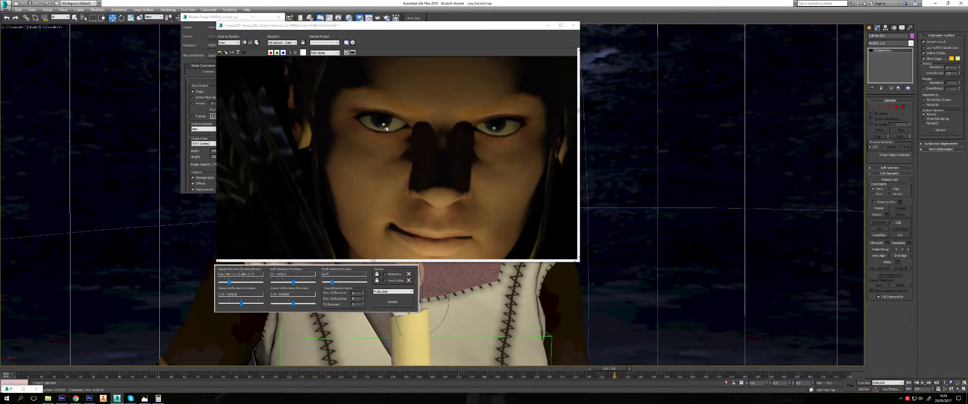
pyautogui.scroll(-4, 385, 125)
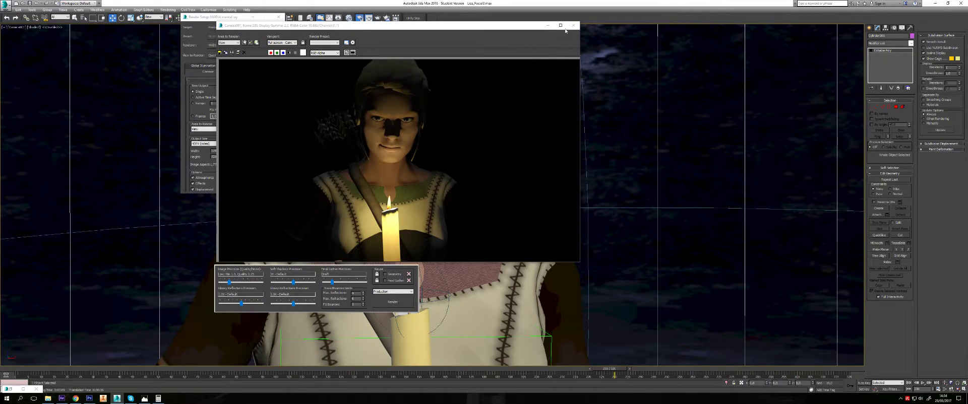
pyautogui.click(573, 25)
pyautogui.click(348, 18)
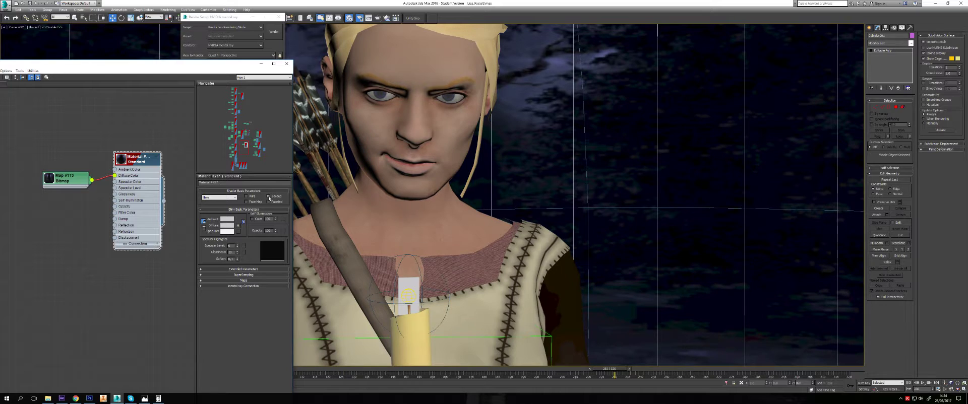
pyautogui.click(261, 63)
pyautogui.click(252, 16)
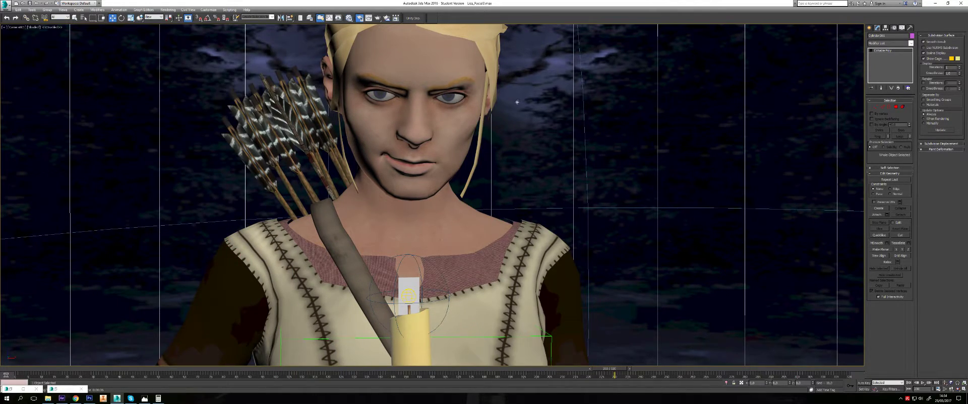
# Return to the Perspective view and orbit to a low side view of the cylinder
pyautogui.keyDown('alt'); pyautogui.moveTo(513, 125); pyautogui.dragTo(512, 149, button='middle'); pyautogui.keyUp('alt')
pyautogui.scroll(-5, 513, 147)
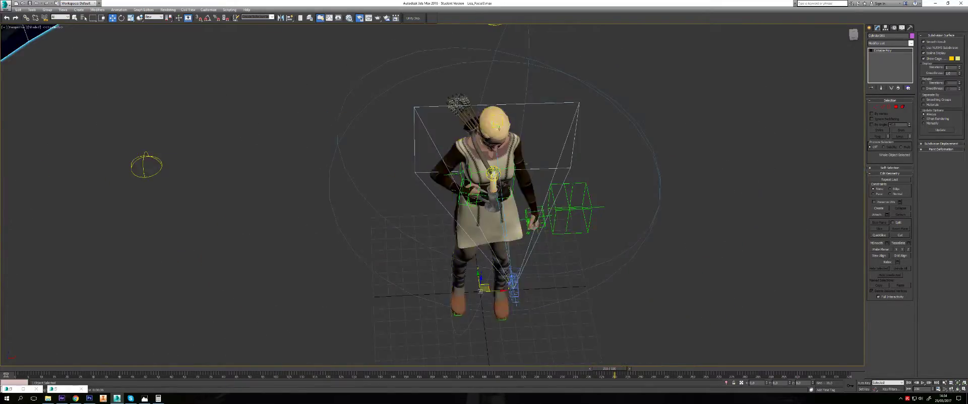
pyautogui.scroll(-5, 513, 147)
pyautogui.scroll(-3, 513, 148)
pyautogui.scroll(-2, 555, 131)
pyautogui.keyDown('alt'); pyautogui.moveTo(584, 114); pyautogui.dragTo(540, 180, button='middle'); pyautogui.keyUp('alt')
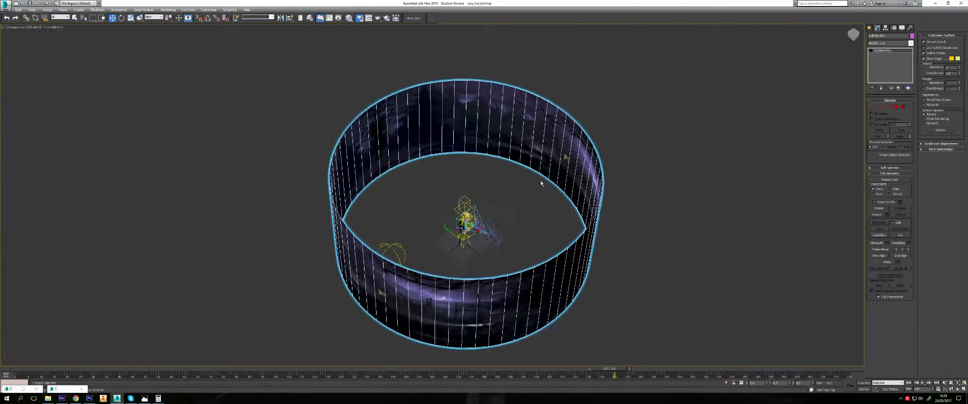
# Select all the cylinder's polygons with Ctrl+A and Flip them to face inward
pyautogui.click(897, 107)
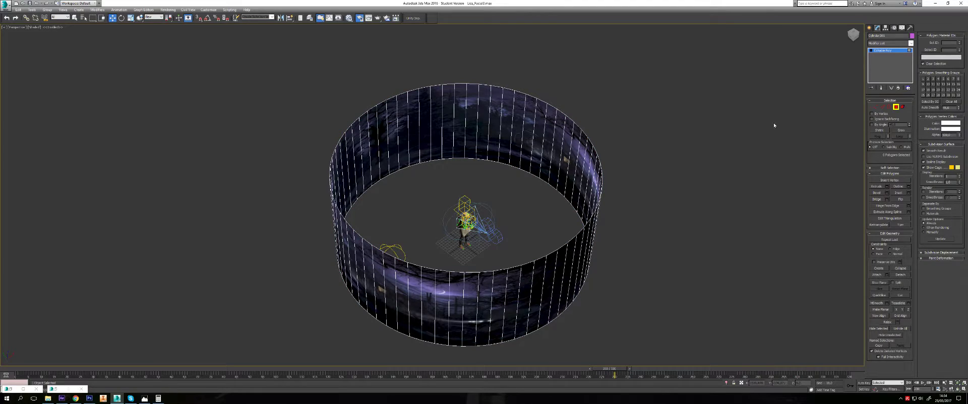
pyautogui.hotkey('ctrl', 'a')
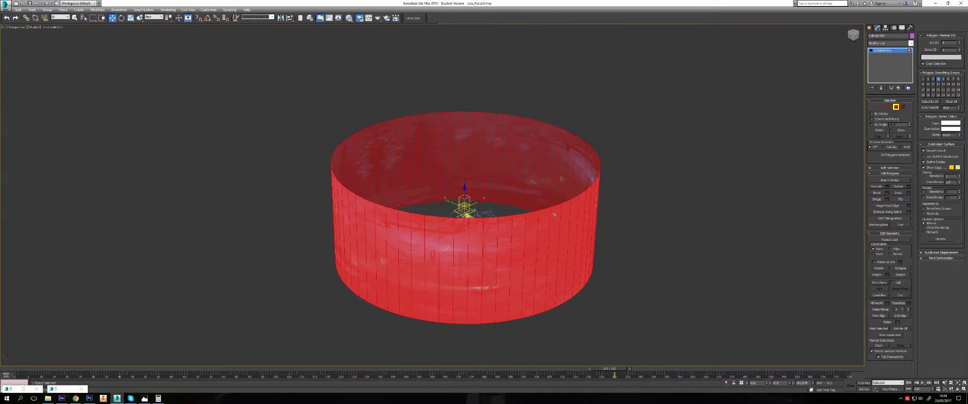
pyautogui.keyDown('alt'); pyautogui.moveTo(586, 225); pyautogui.dragTo(557, 155, button='middle'); pyautogui.keyUp('alt')
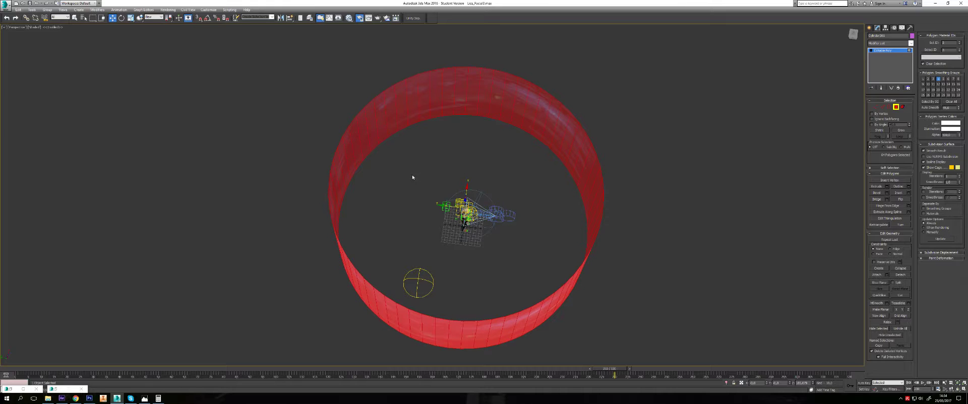
pyautogui.keyDown('alt'); pyautogui.moveTo(413, 177); pyautogui.dragTo(415, 156, button='middle'); pyautogui.keyUp('alt')
pyautogui.keyDown('alt'); pyautogui.moveTo(146, 130); pyautogui.dragTo(175, 119, button='middle'); pyautogui.keyUp('alt')
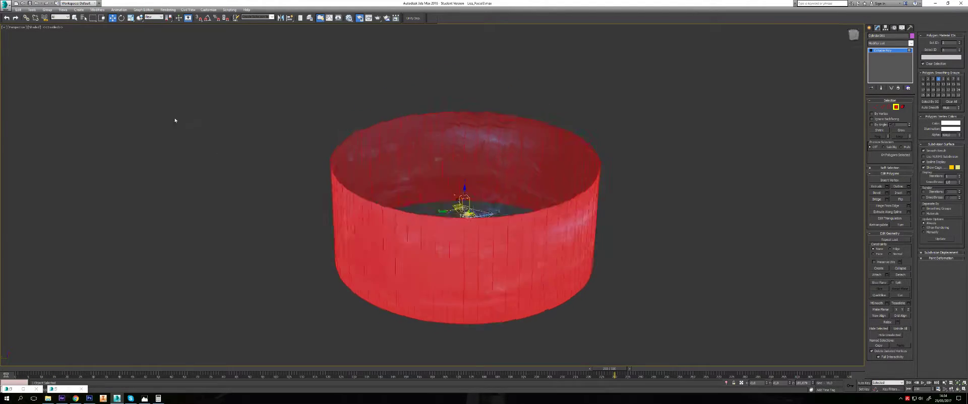
pyautogui.keyDown('alt'); pyautogui.moveTo(385, 220); pyautogui.dragTo(293, 218, button='middle'); pyautogui.keyUp('alt')
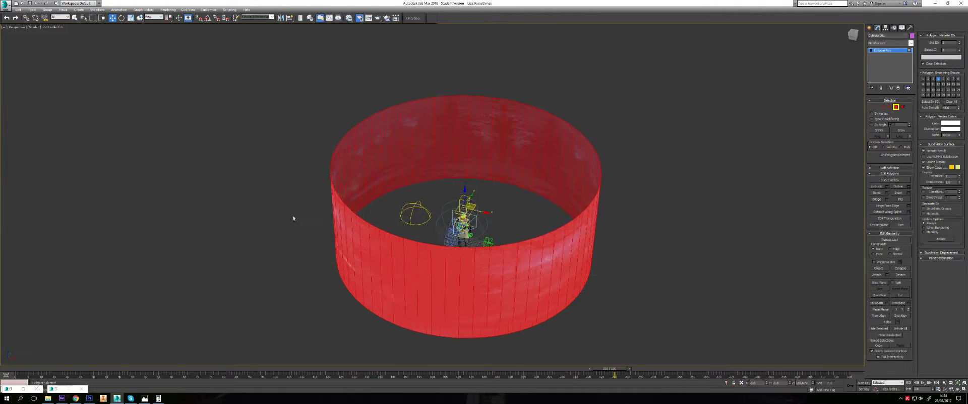
pyautogui.keyDown('alt'); pyautogui.moveTo(460, 106); pyautogui.dragTo(497, 112, button='middle'); pyautogui.keyUp('alt')
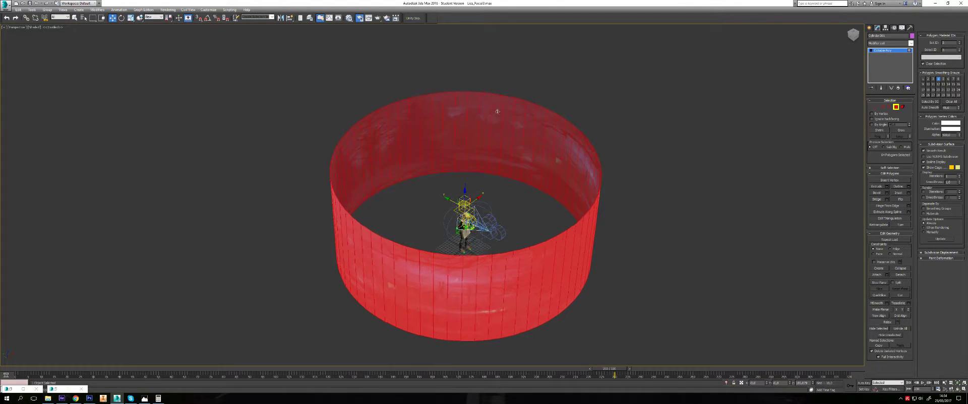
pyautogui.click(901, 200)
pyautogui.click(896, 107)
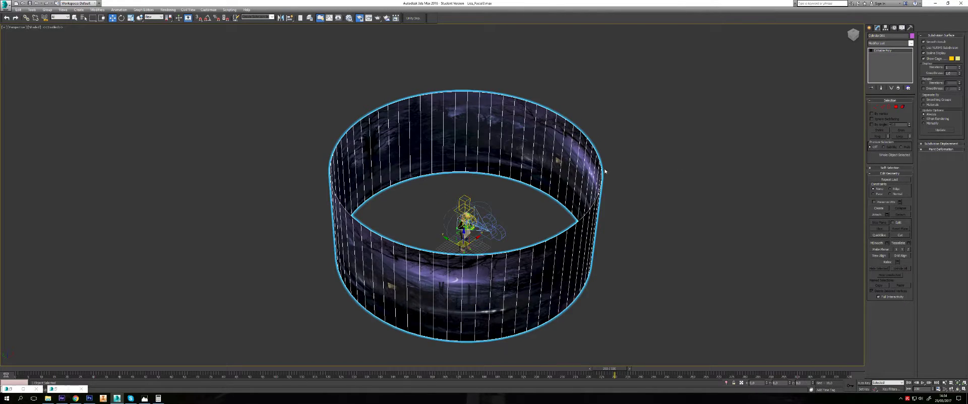
# Switch the view back to Camera001 and quick-render it with Shift+Q
pyautogui.press('m')
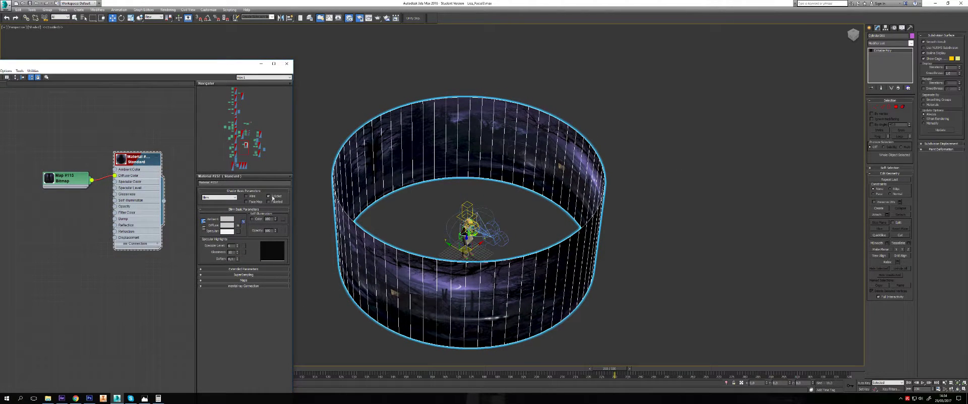
pyautogui.click(261, 64)
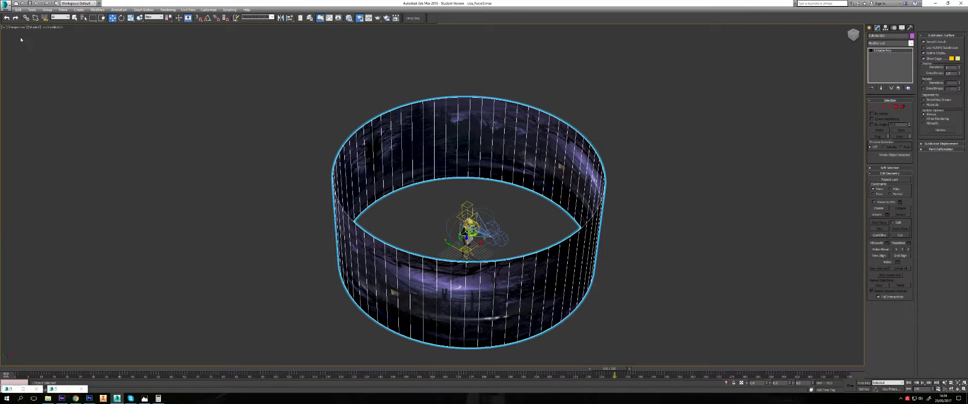
pyautogui.click(32, 28)
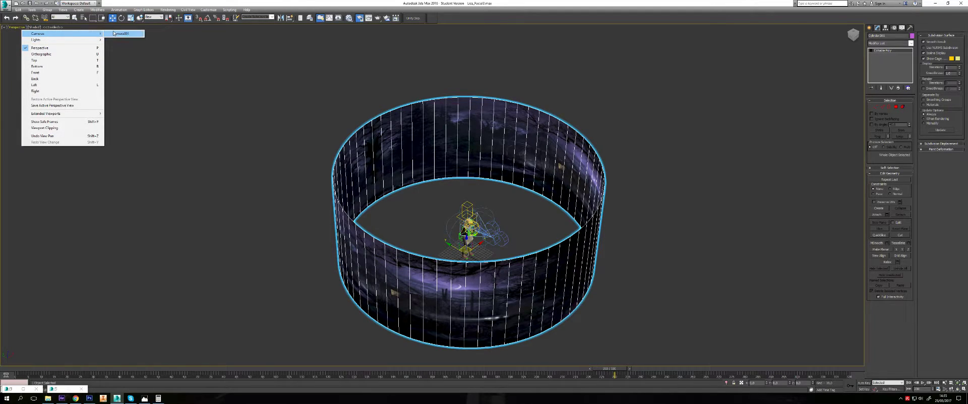
pyautogui.click(124, 33)
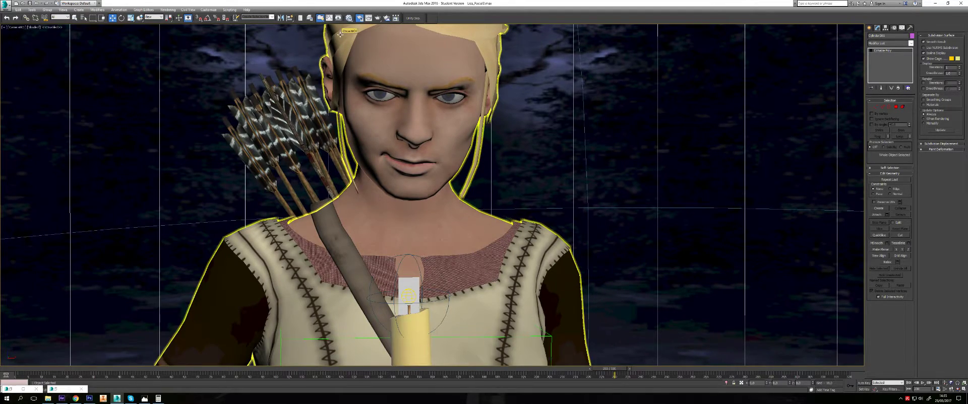
pyautogui.hotkey('shift', 'q')
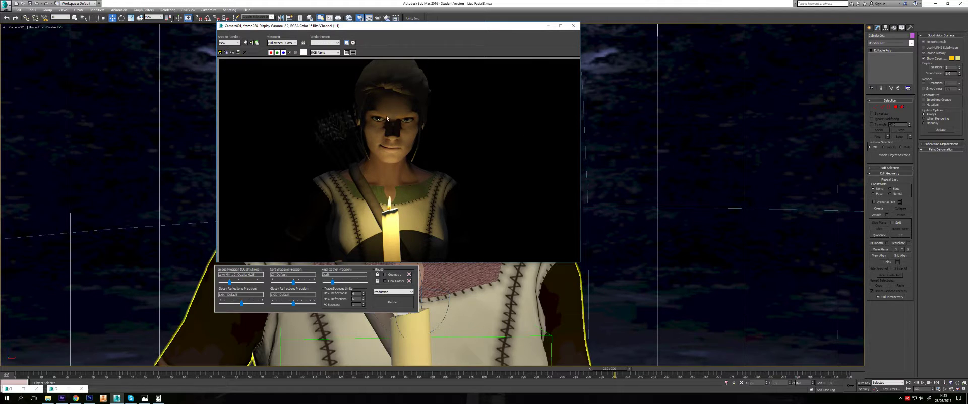
# Put away the Rendered Frame Window and reopen the Slate Material Editor with M
pyautogui.scroll(2, 387, 119)
pyautogui.scroll(3, 368, 107)
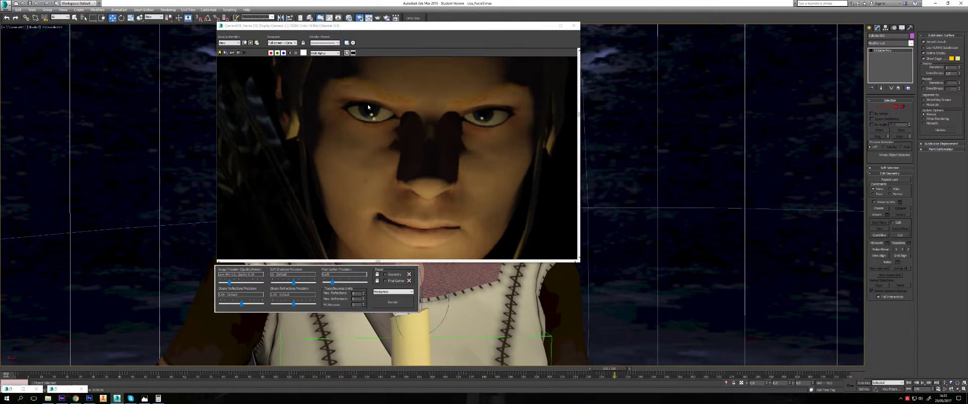
pyautogui.scroll(-3, 369, 107)
pyautogui.scroll(1, 402, 180)
pyautogui.scroll(-1, 402, 180)
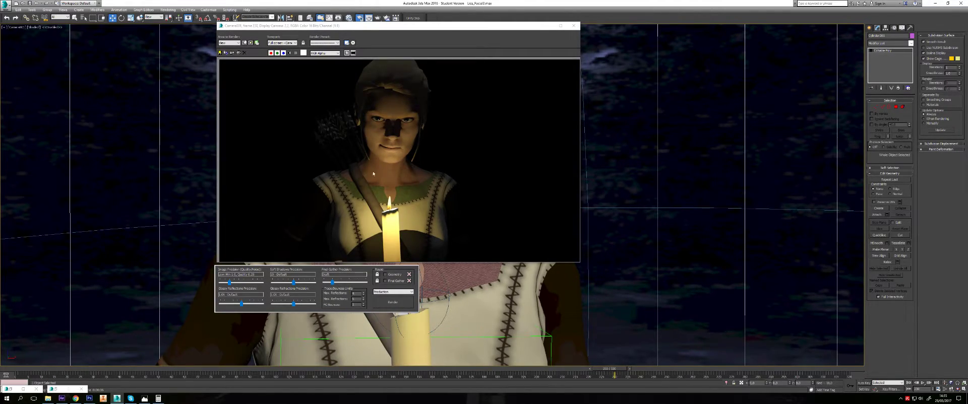
pyautogui.click(549, 27)
pyautogui.press('m')
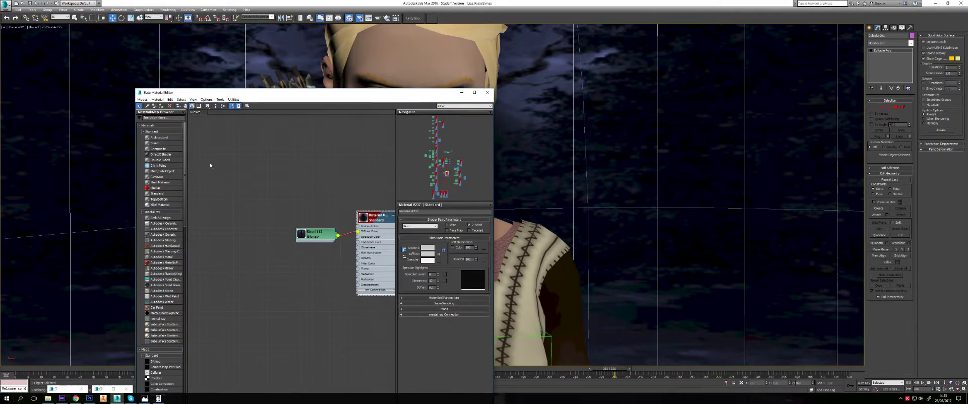
# Select the character and bring up Material #31's Arch & Design parameters in Slate
pyautogui.scroll(-3, 240, 194)
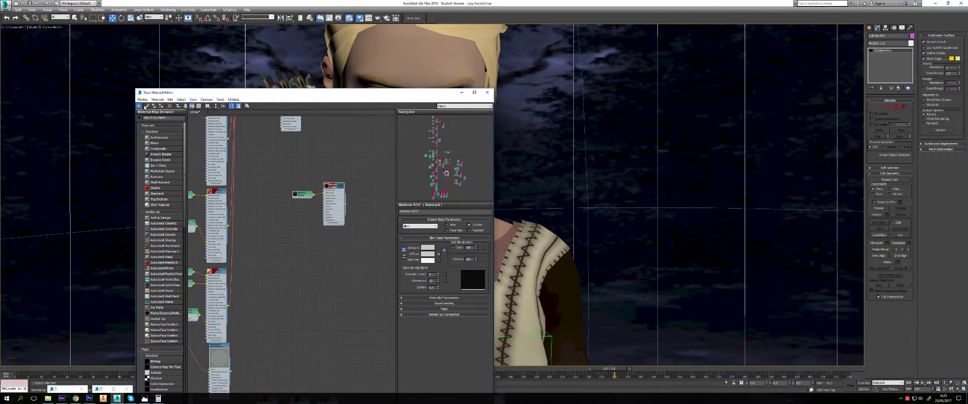
pyautogui.click(436, 70)
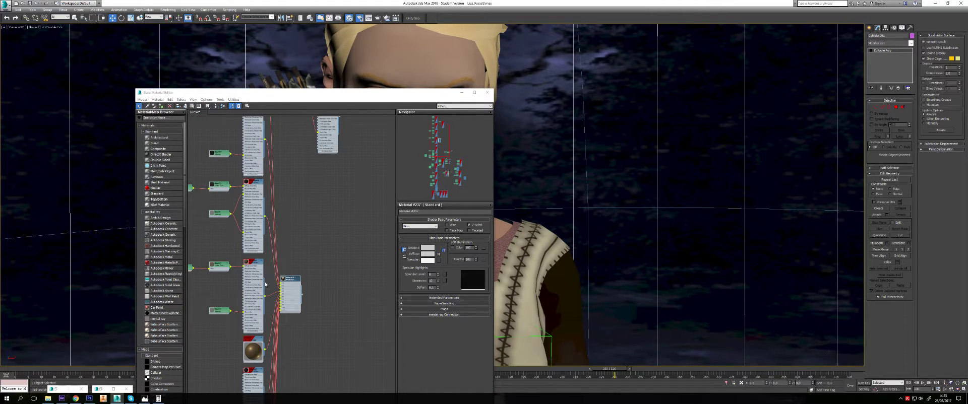
pyautogui.moveTo(210, 231); pyautogui.dragTo(304, 300, button='middle')
pyautogui.scroll(2, 304, 300)
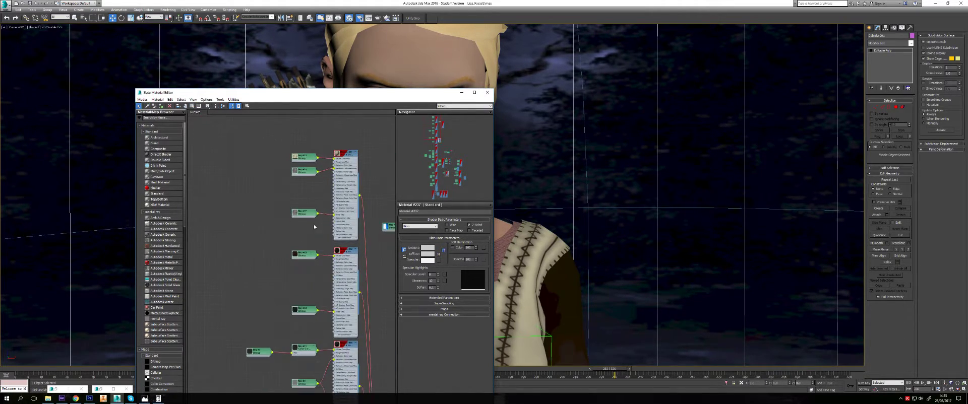
pyautogui.scroll(2, 313, 257)
pyautogui.scroll(2, 322, 212)
pyautogui.scroll(2, 329, 173)
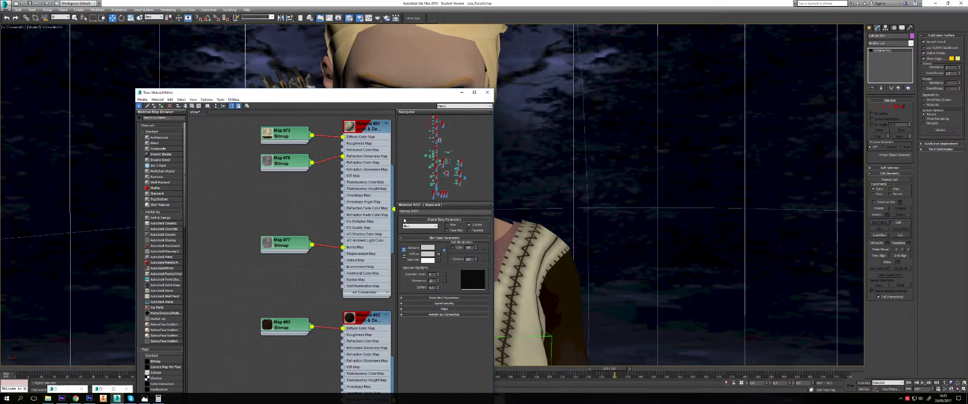
pyautogui.click(547, 252)
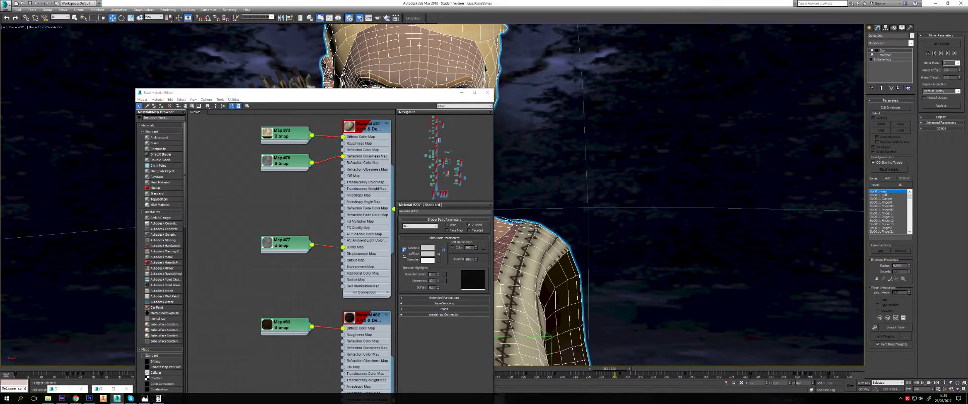
pyautogui.moveTo(363, 135); pyautogui.dragTo(348, 197, button='middle')
pyautogui.click(348, 197)
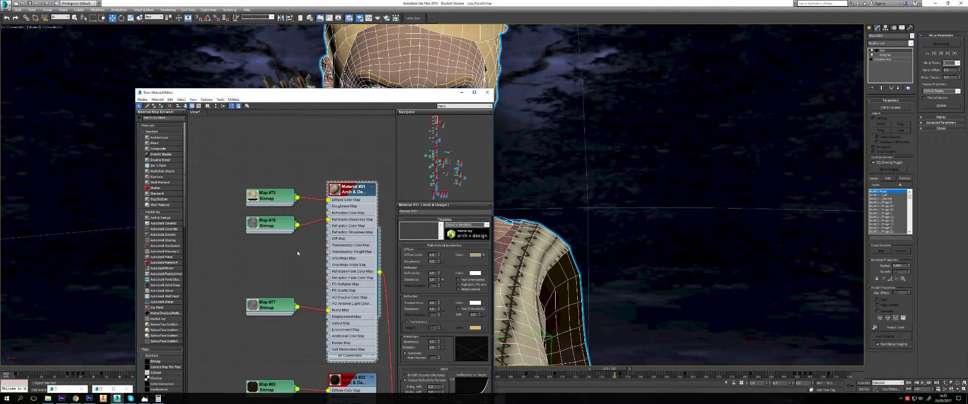
# Lower Material #31's diffuse roughness to 0.0 and delete the Map #78 bitmap node
pyautogui.moveTo(286, 272); pyautogui.dragTo(283, 235, button='middle')
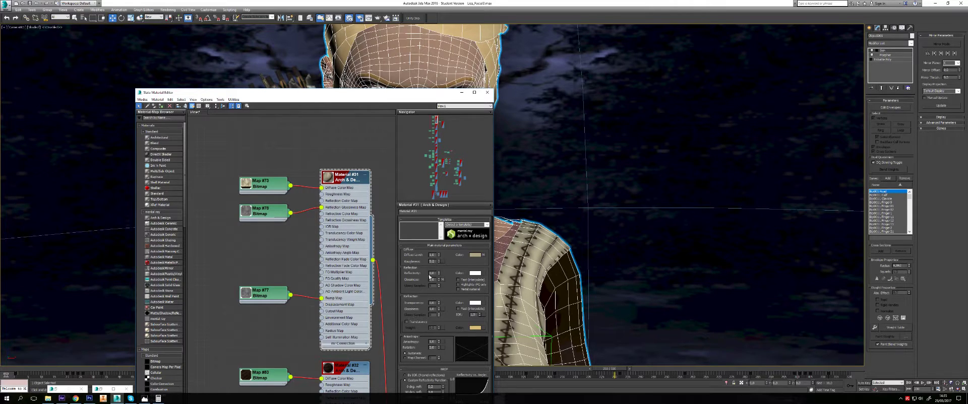
pyautogui.moveTo(438, 262); pyautogui.dragTo(439, 271)
pyautogui.scroll(-2, 454, 277)
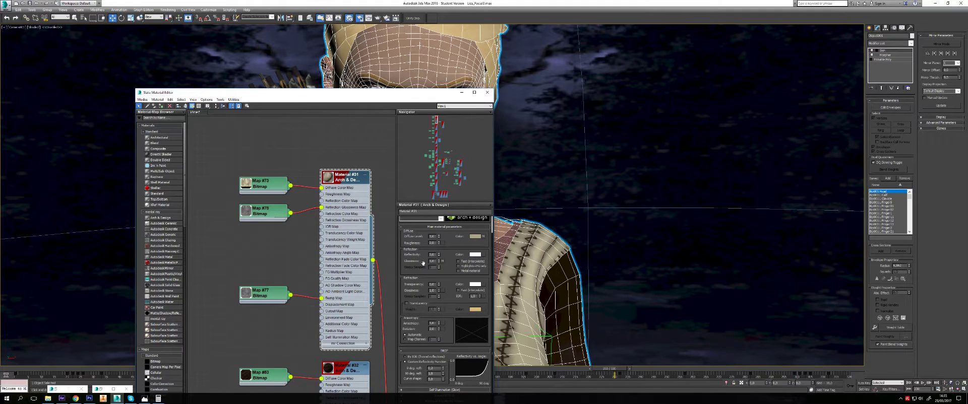
pyautogui.moveTo(273, 214); pyautogui.dragTo(265, 221)
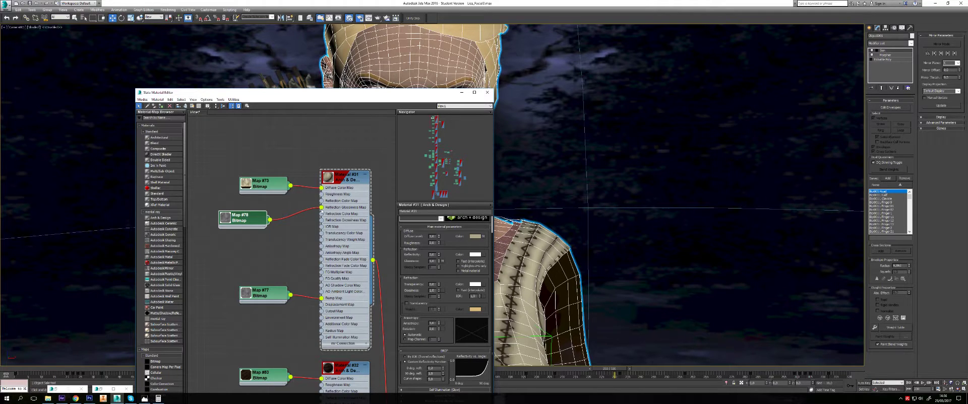
pyautogui.rightClick(270, 221)
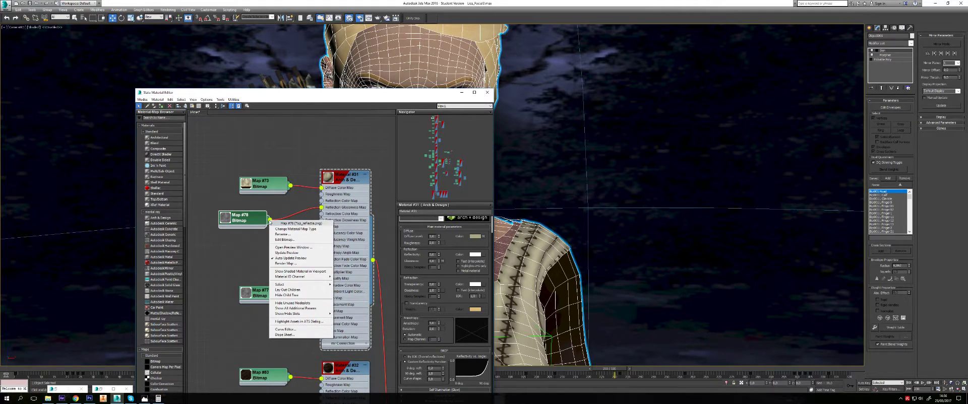
pyautogui.press('Escape')
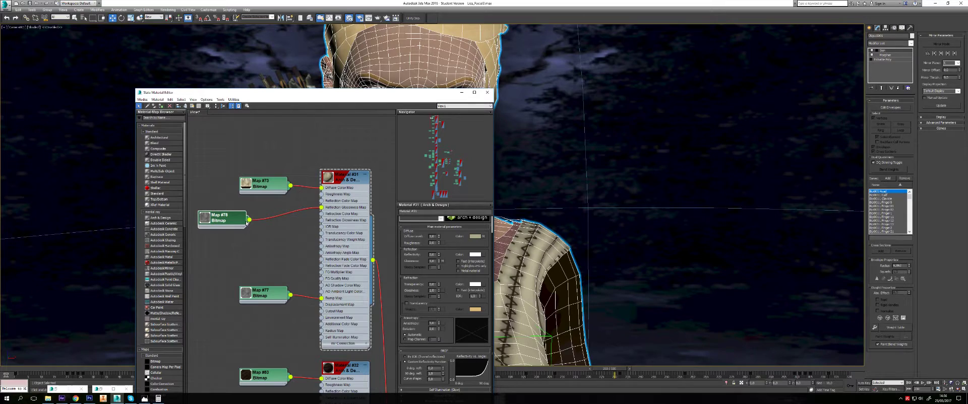
pyautogui.press('Delete')
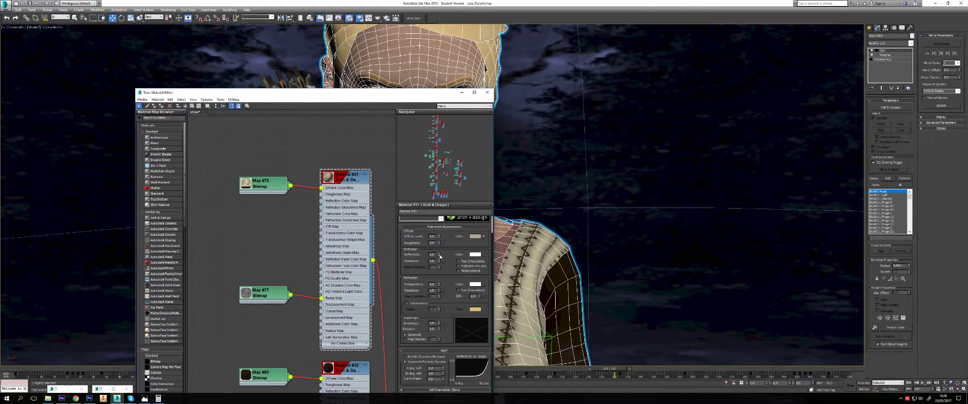
# Raise Material #31's reflectivity to 1.0 with the spinner
pyautogui.moveTo(438, 255); pyautogui.dragTo(437, 222)
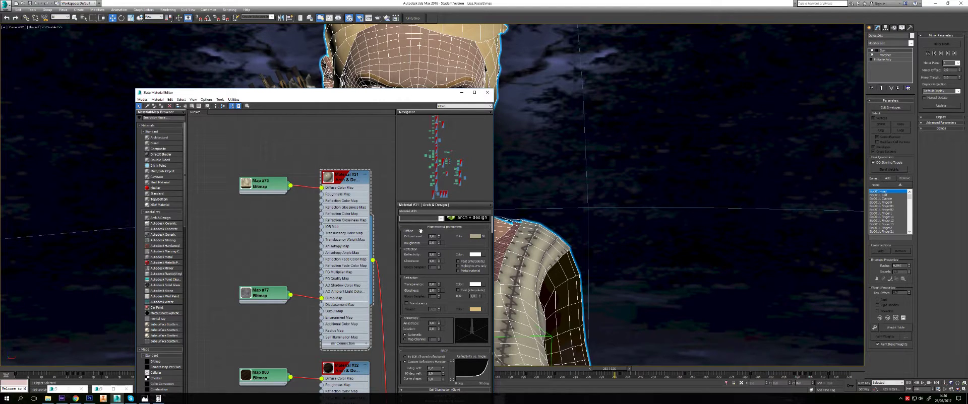
pyautogui.moveTo(279, 231); pyautogui.dragTo(289, 247, button='middle')
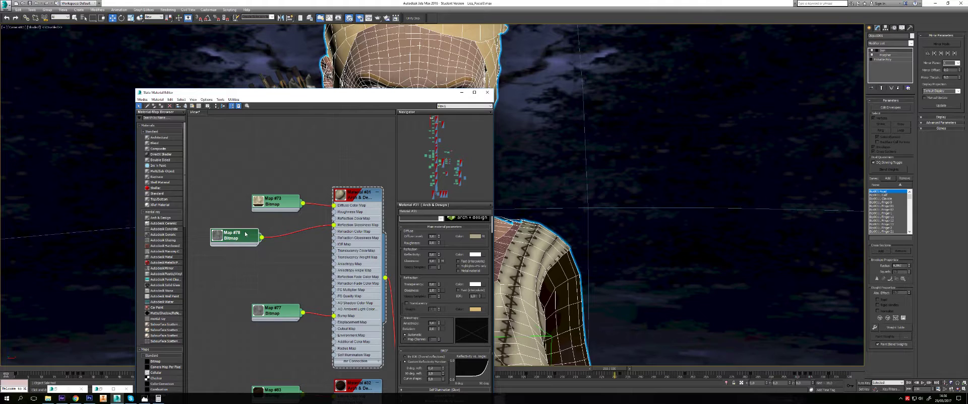
pyautogui.moveTo(246, 234); pyautogui.dragTo(280, 241)
pyautogui.moveTo(439, 254)
pyautogui.mouseDown()
pyautogui.moveTo(441, 218)
pyautogui.moveTo(441, 243)
pyautogui.mouseUp()
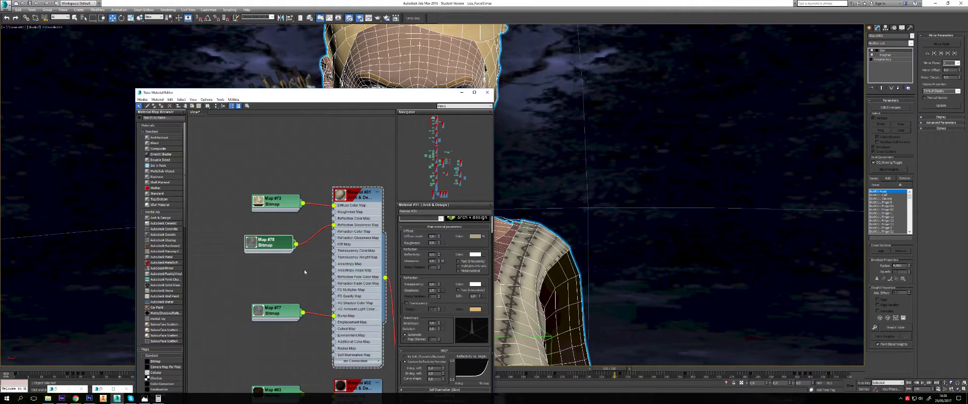
pyautogui.moveTo(304, 269); pyautogui.dragTo(308, 225, button='middle')
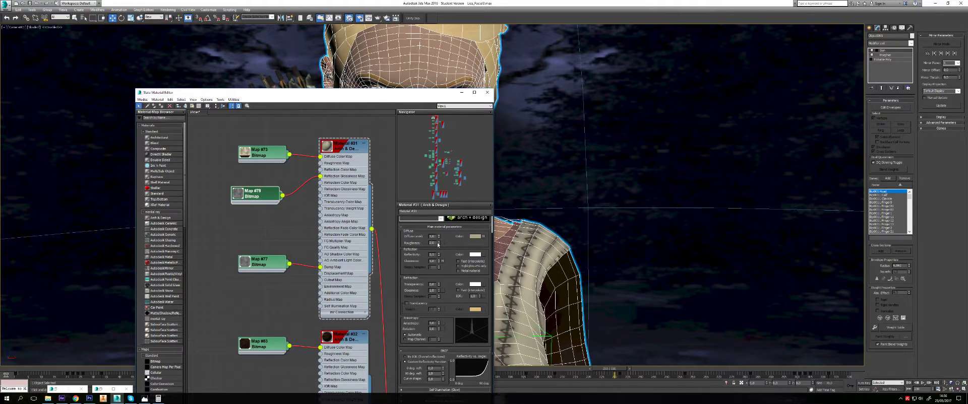
# Render the scene, raise Material #31's reflectivity to 1.0, and start a fresh render
pyautogui.click(461, 93)
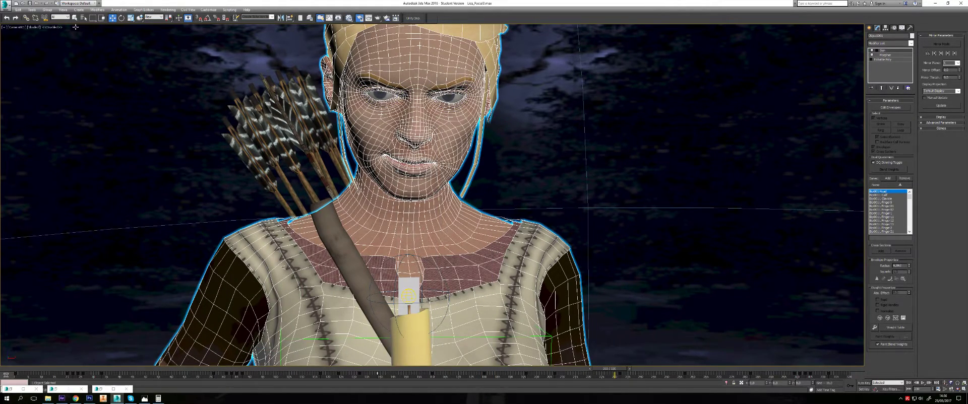
pyautogui.click(377, 19)
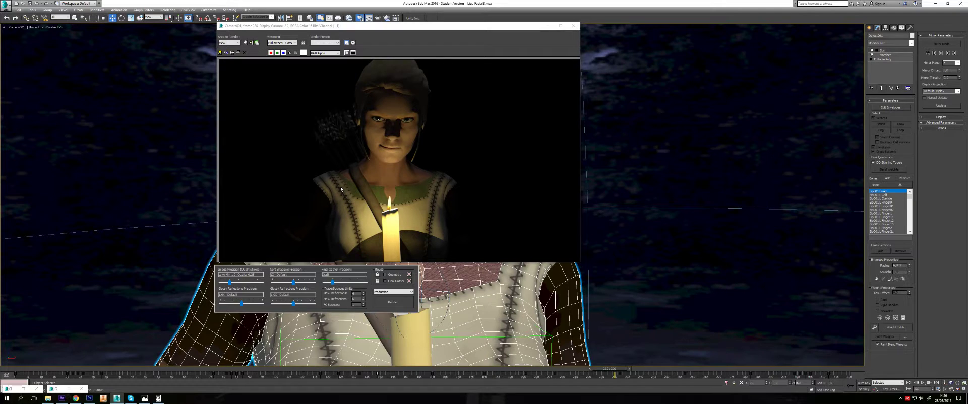
pyautogui.press('m')
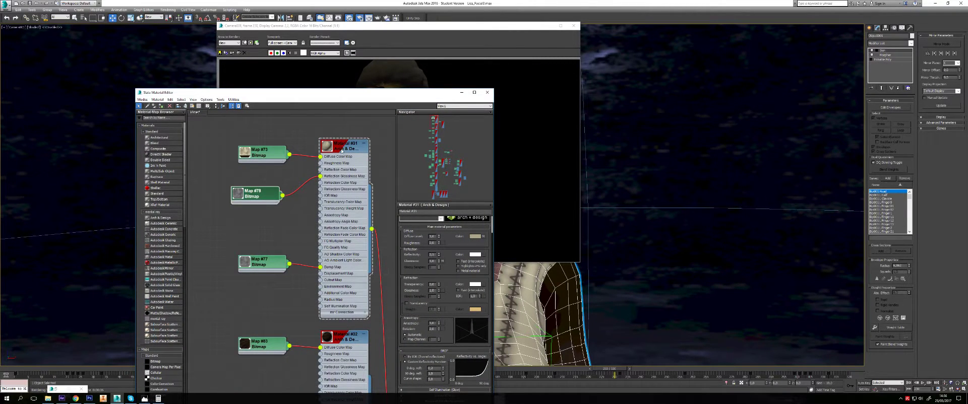
pyautogui.moveTo(438, 256); pyautogui.dragTo(443, 174)
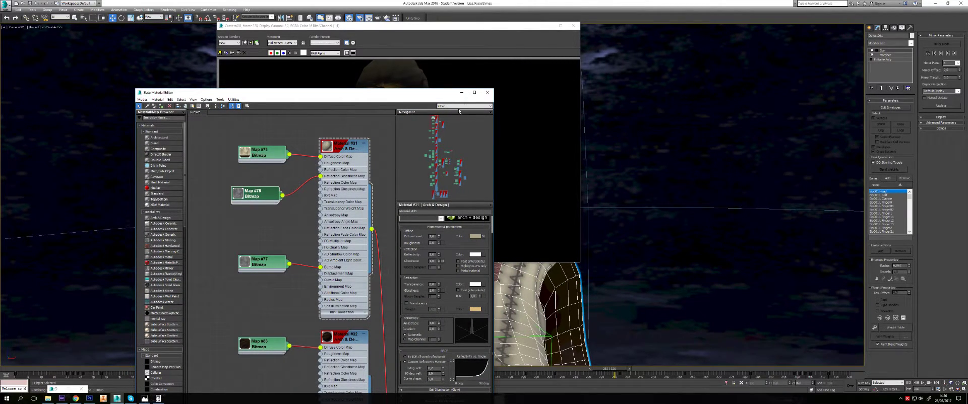
pyautogui.click(461, 92)
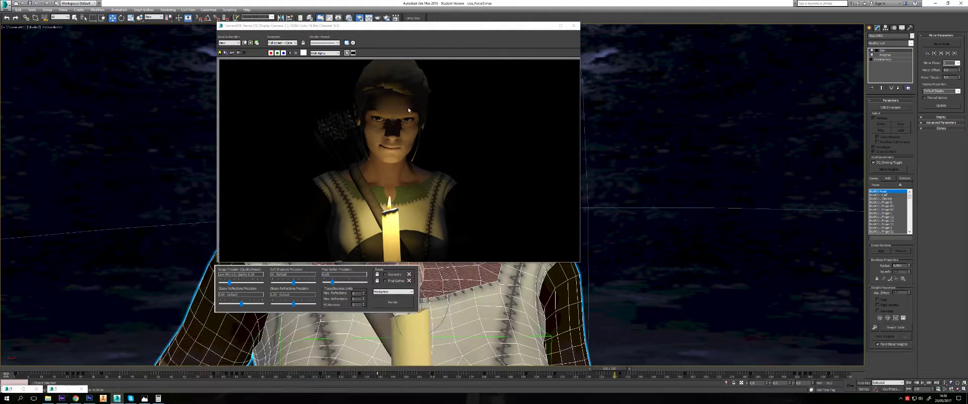
pyautogui.click(393, 303)
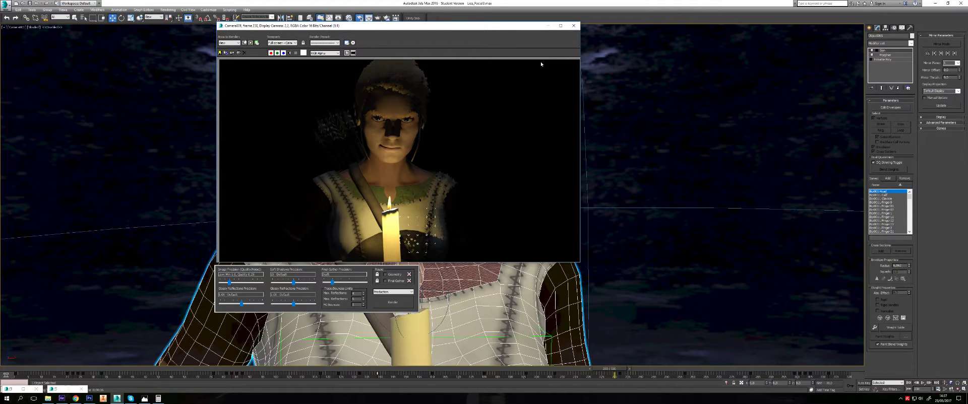
pyautogui.click(573, 25)
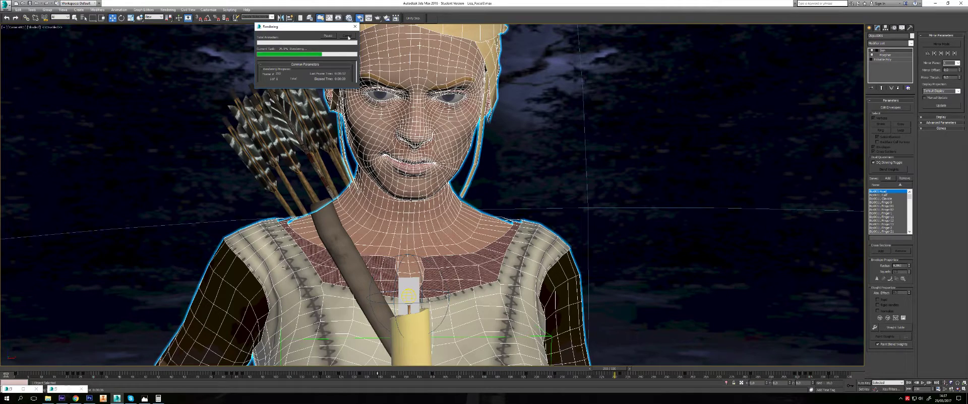
# Delete the Map #78 and Map #77 bitmap nodes, preview Material #31, then close Slate
pyautogui.click(349, 18)
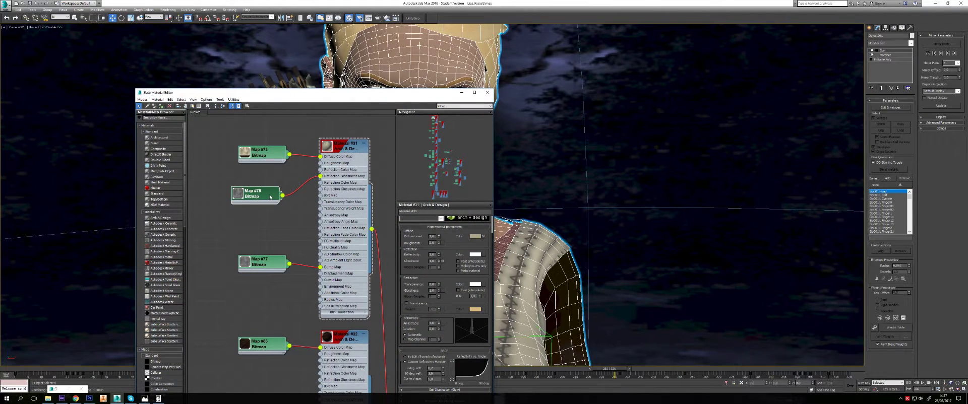
pyautogui.press('Delete')
pyautogui.click(271, 260)
pyautogui.press('Delete')
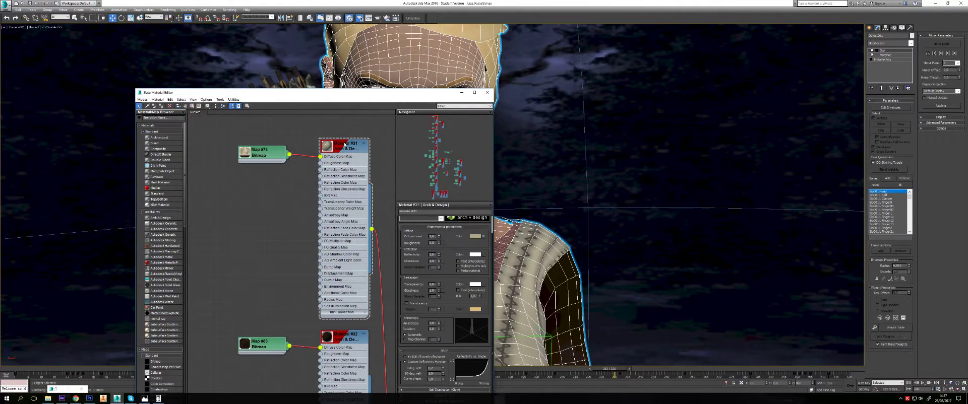
pyautogui.click(346, 149)
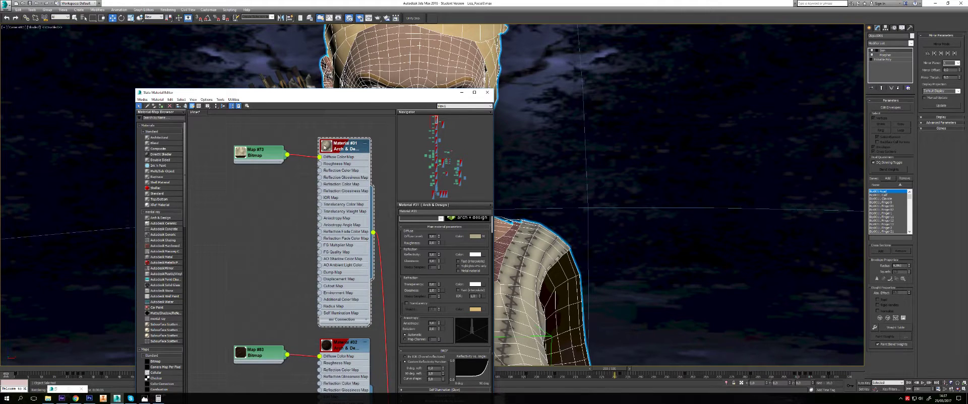
pyautogui.scroll(2, 351, 140)
pyautogui.scroll(1, 334, 135)
pyautogui.doubleClick(332, 147)
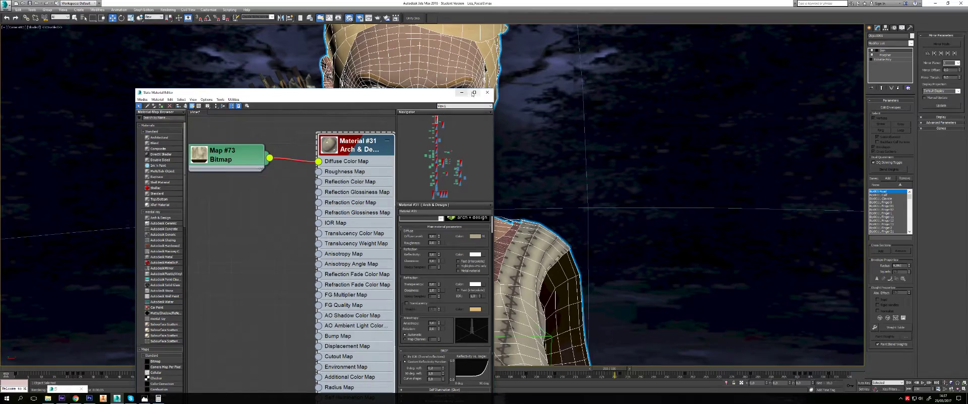
pyautogui.click(487, 92)
# Switch to an overhead perspective view and check mr Photographic Exposure Control in Environment and Effects
pyautogui.press('p')
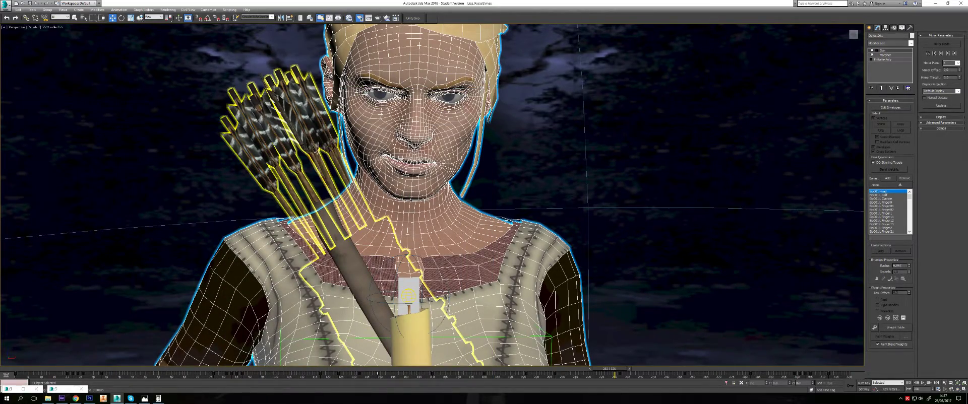
pyautogui.scroll(-10, 273, 182)
pyautogui.keyDown('alt'); pyautogui.moveTo(273, 181); pyautogui.dragTo(251, 149, button='middle'); pyautogui.keyUp('alt')
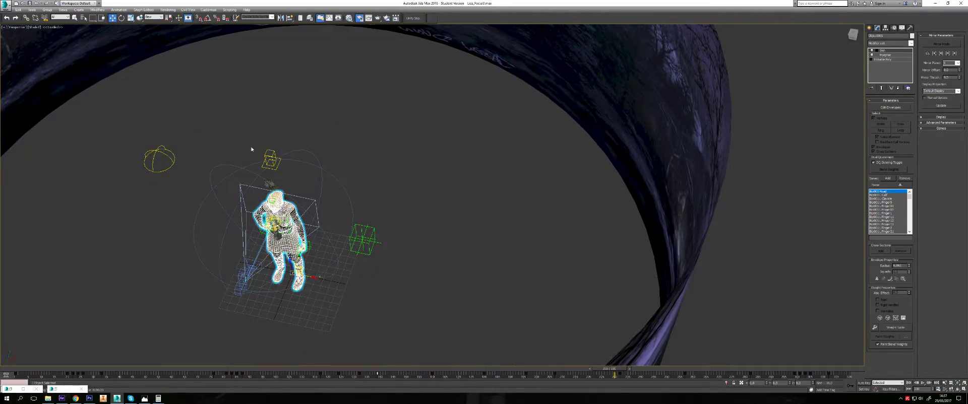
pyautogui.press('8')
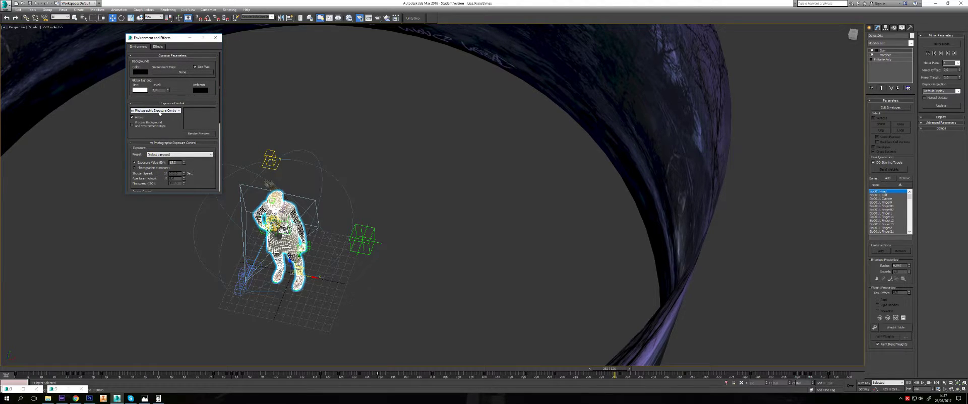
pyautogui.click(159, 112)
pyautogui.click(159, 112)
pyautogui.click(215, 38)
# Select the skylight, orbit closer to the character, and open the viewport's viewpoint menu
pyautogui.click(161, 151)
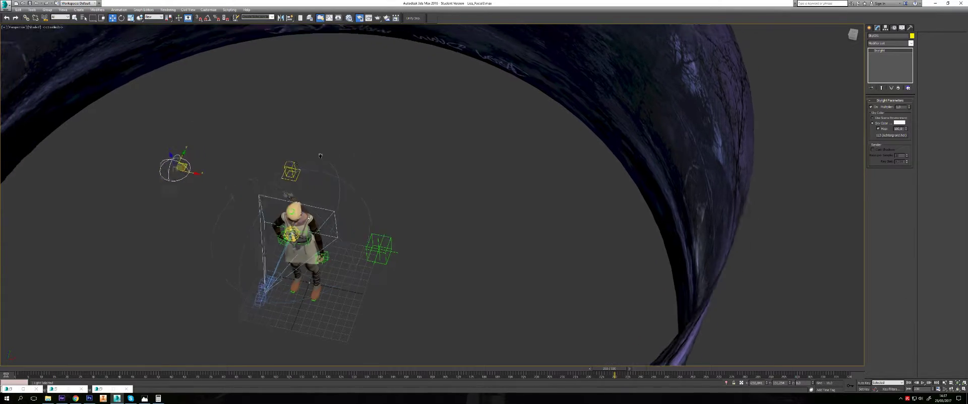
pyautogui.moveTo(715, 93)
pyautogui.keyDown('alt'); pyautogui.mouseDown(button='middle')
pyautogui.moveTo(471, 123)
pyautogui.moveTo(890, 125)
pyautogui.mouseUp(button='middle'); pyautogui.keyUp('alt')
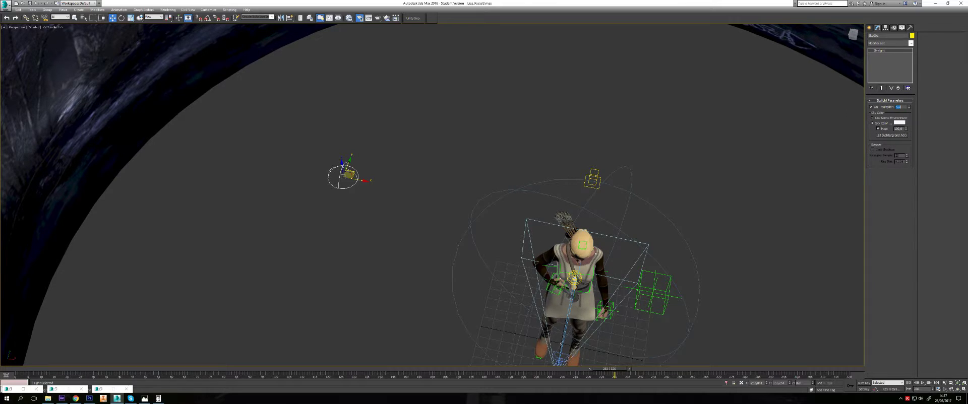
pyautogui.click(19, 27)
pyautogui.moveTo(34, 33)
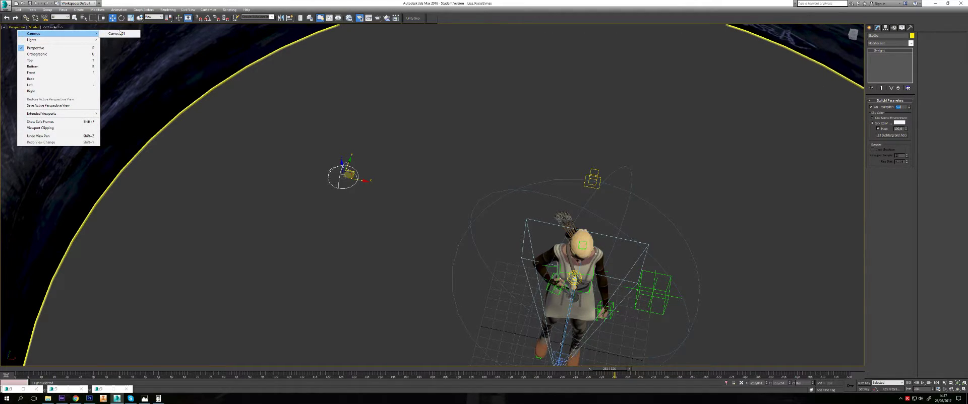
# Render a Camera01 test frame of the candle-lit archer, inspect the candle and shirt, then close it
pyautogui.click(120, 33)
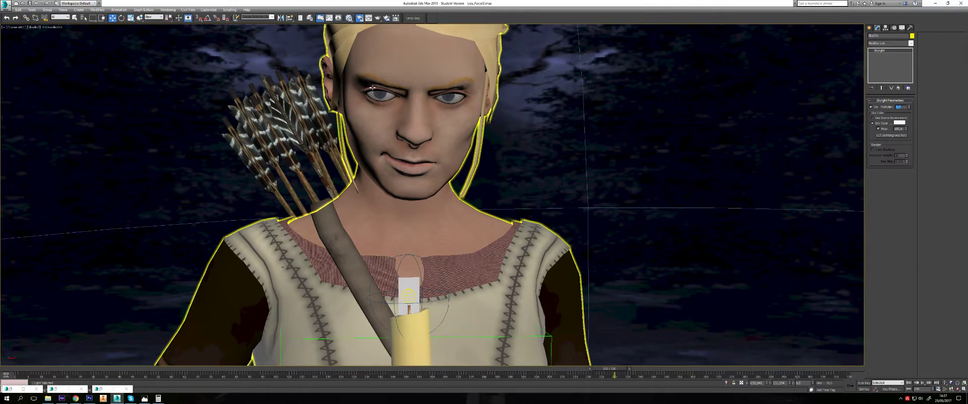
pyautogui.hotkey('shift', 'q')
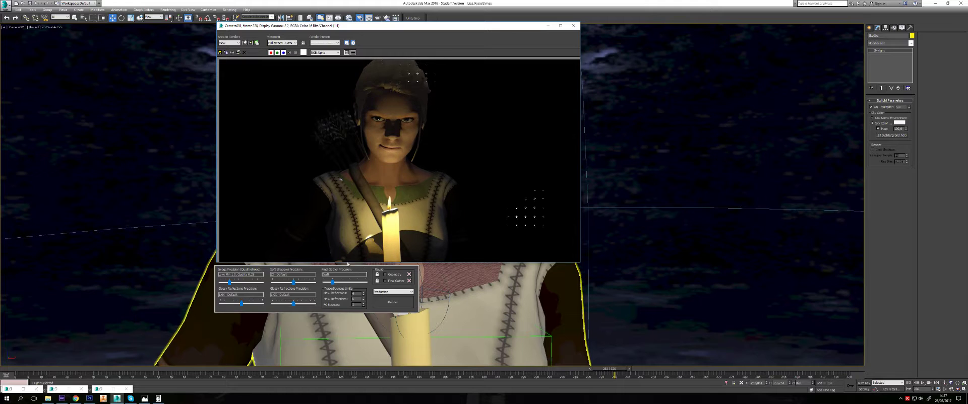
pyautogui.scroll(1, 411, 248)
pyautogui.scroll(1, 449, 235)
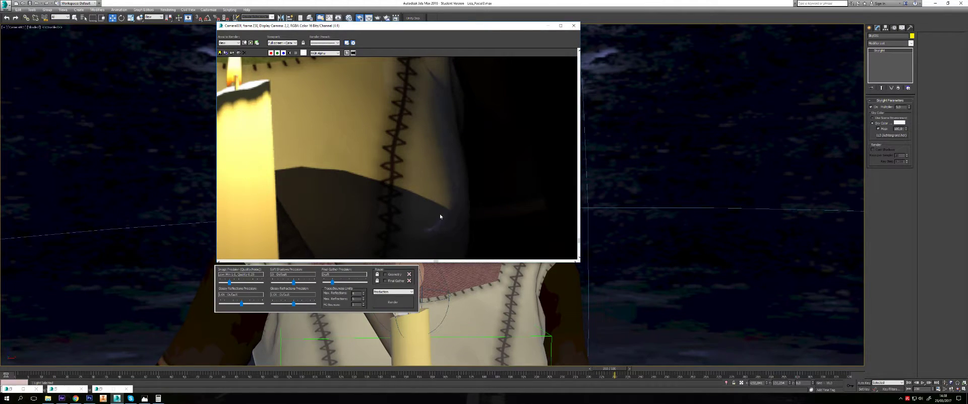
pyautogui.scroll(-1, 456, 210)
pyautogui.scroll(-2, 350, 172)
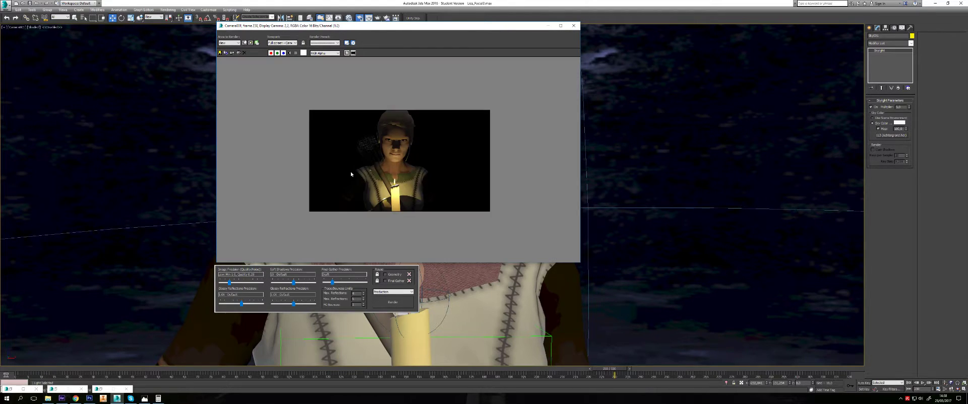
pyautogui.scroll(1, 363, 215)
pyautogui.scroll(1, 352, 205)
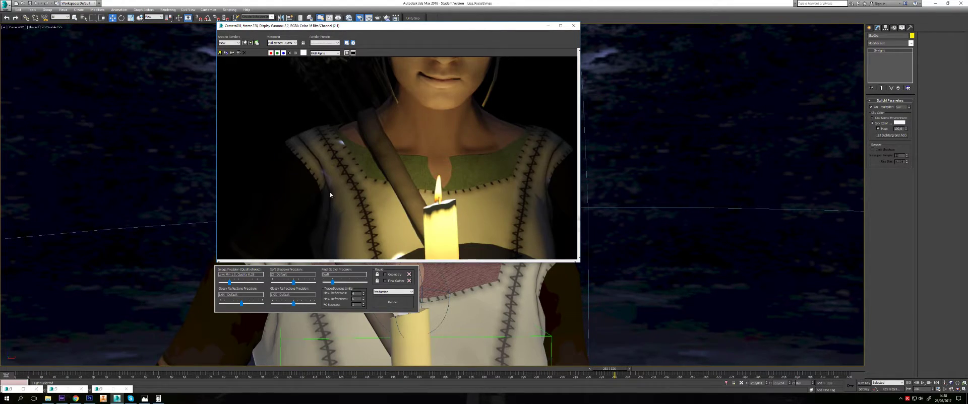
pyautogui.moveTo(331, 195); pyautogui.dragTo(357, 172, button='middle')
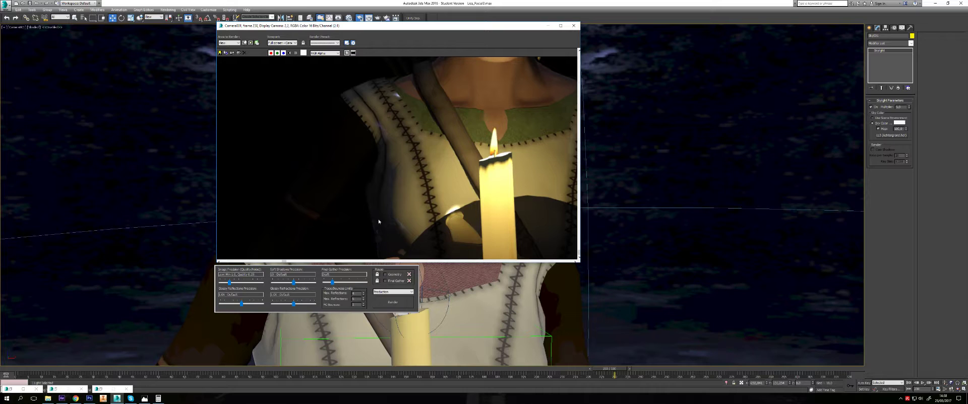
pyautogui.scroll(-1, 391, 150)
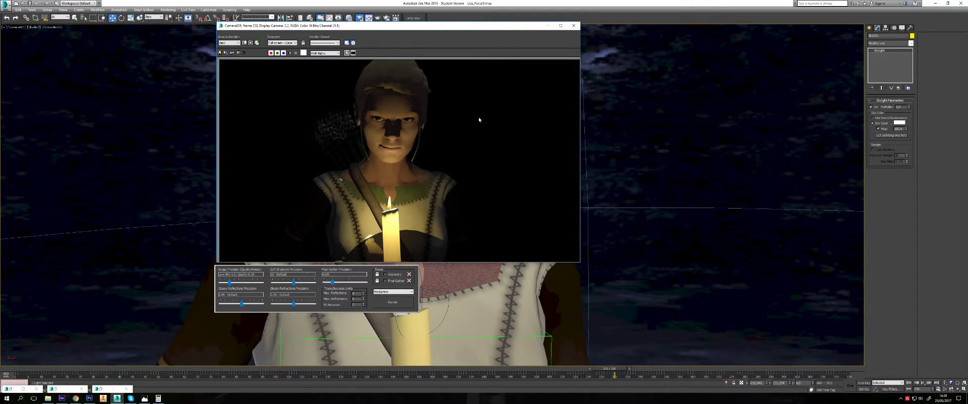
pyautogui.click(573, 26)
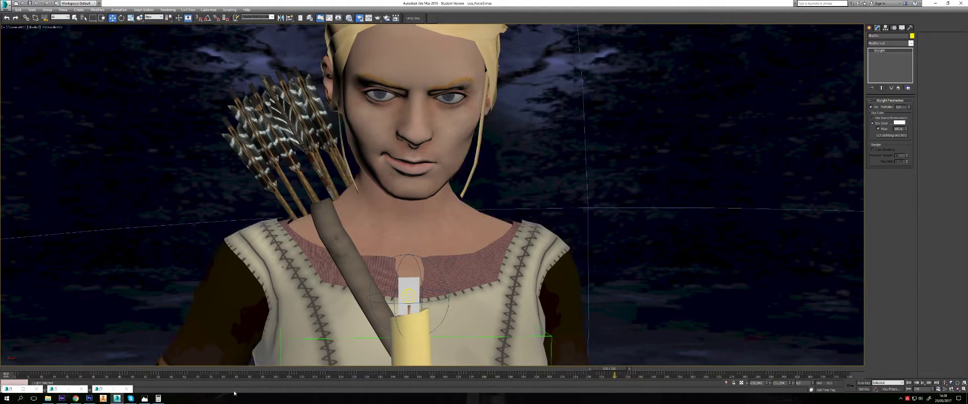
# Move to another animation frame and browse mental ray's Renderer, Global Illumination and Processing settings
pyautogui.moveTo(610, 370); pyautogui.dragTo(265, 369)
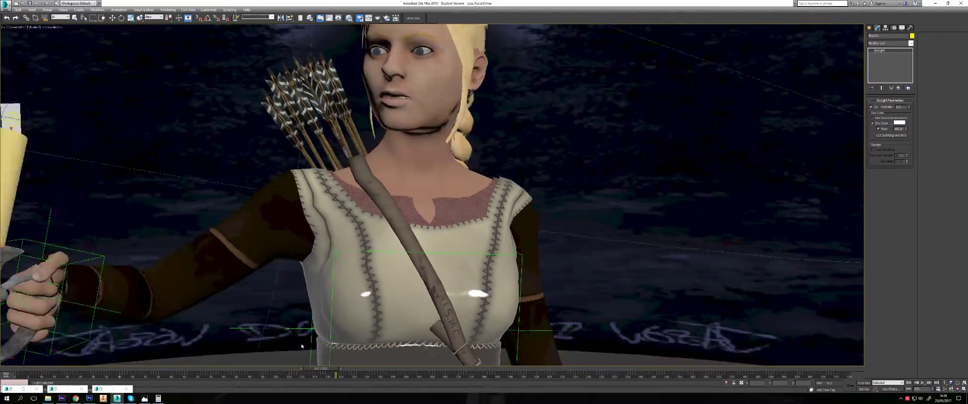
pyautogui.press('w')
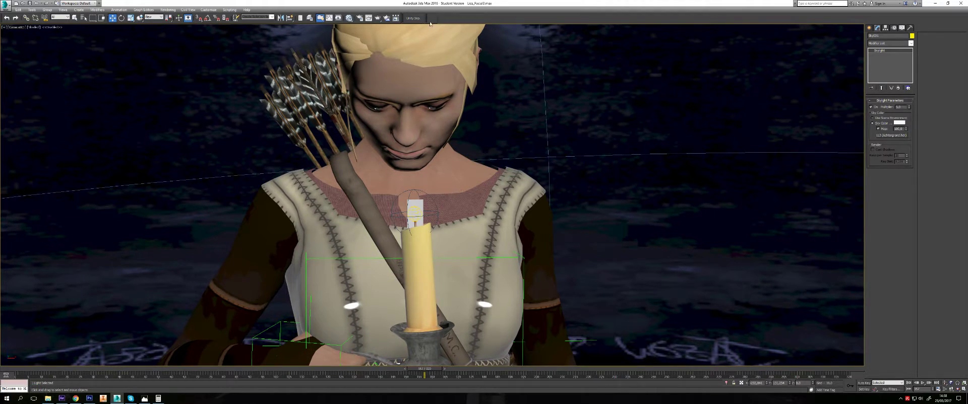
pyautogui.click(360, 20)
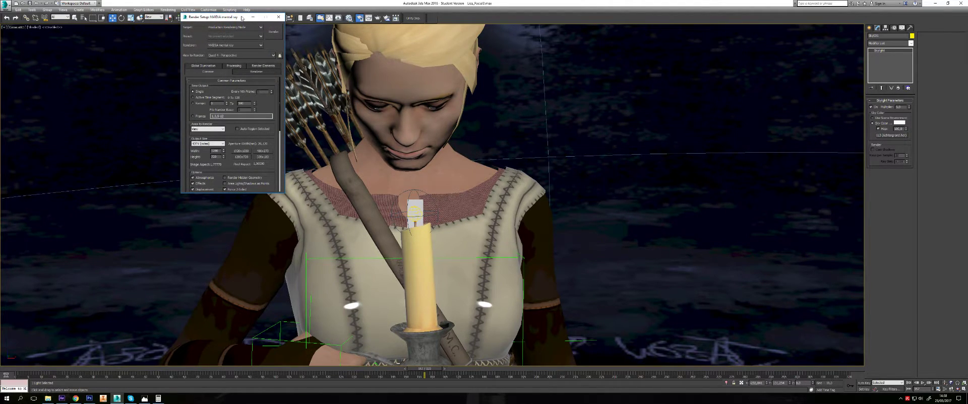
pyautogui.moveTo(242, 17); pyautogui.dragTo(318, 87)
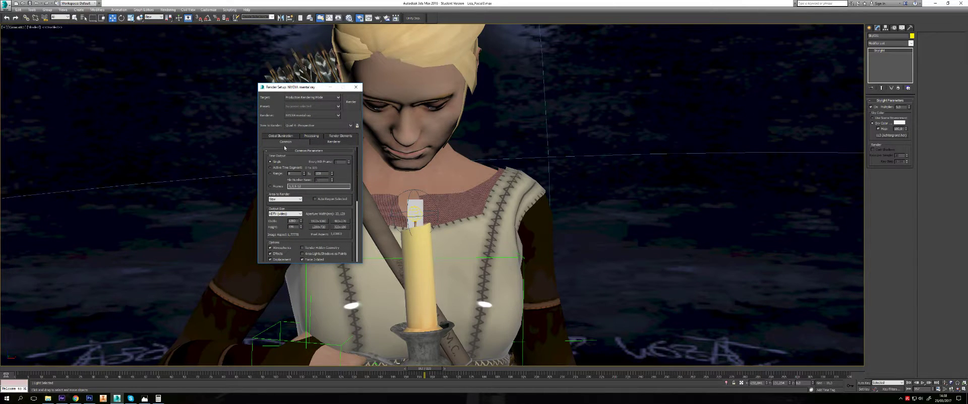
pyautogui.click(336, 143)
pyautogui.click(289, 137)
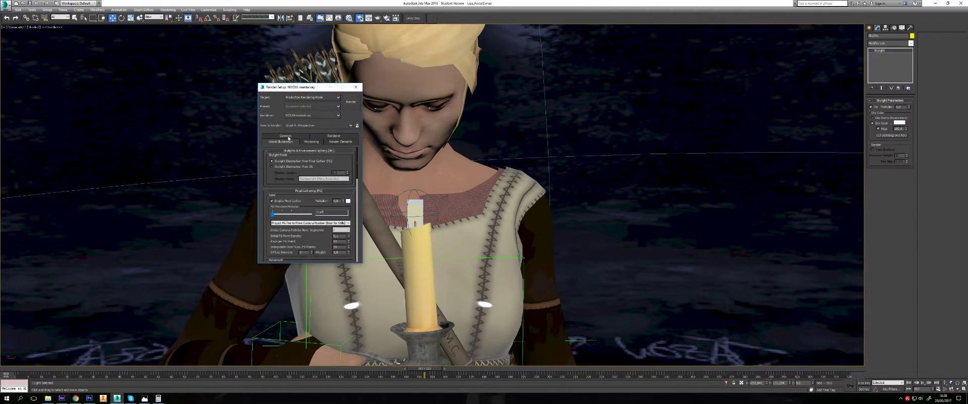
pyautogui.click(313, 144)
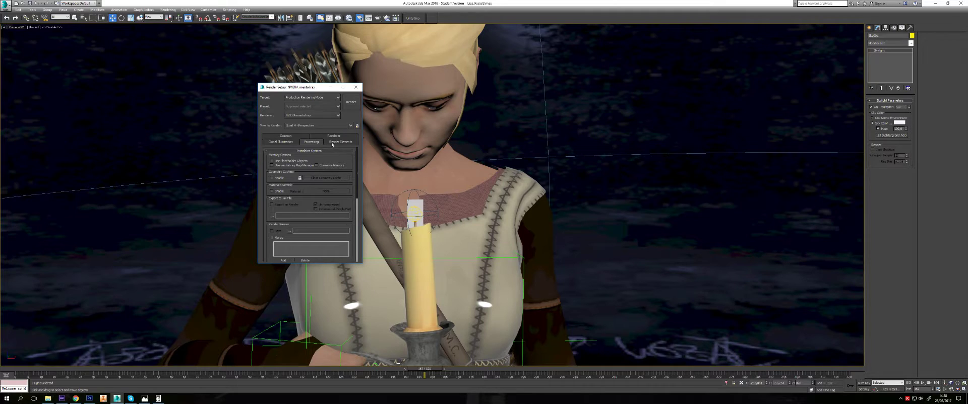
# In the Render Elements tab, start adding an element and browse the mr A&O Level options
pyautogui.click(333, 143)
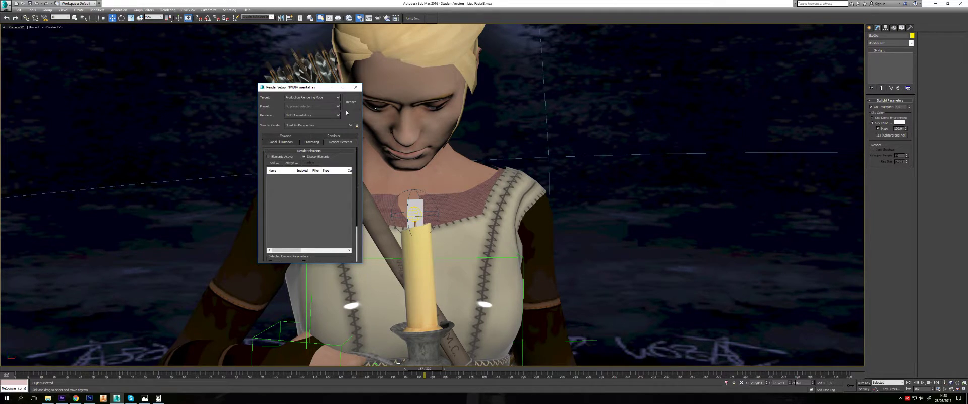
pyautogui.moveTo(303, 86); pyautogui.dragTo(117, 72)
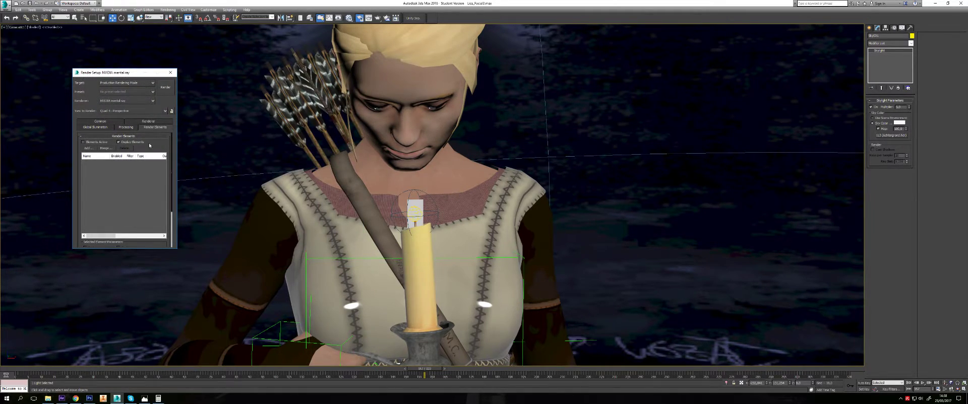
pyautogui.scroll(-2, 126, 167)
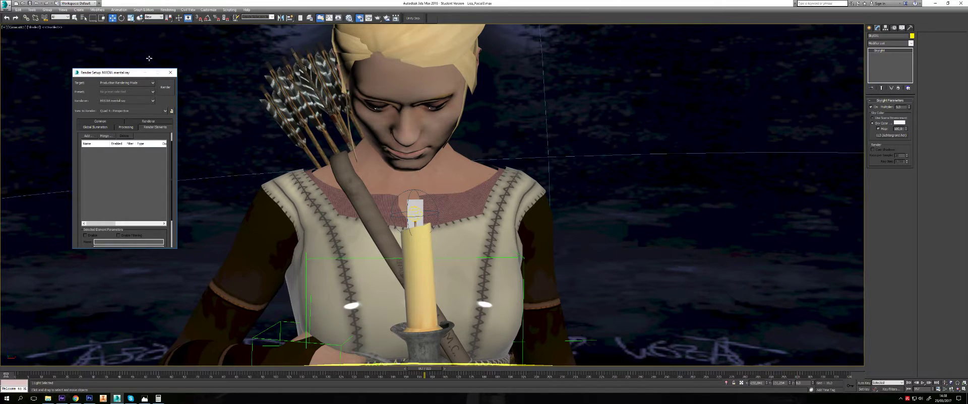
pyautogui.moveTo(72, 68); pyautogui.dragTo(62, 30)
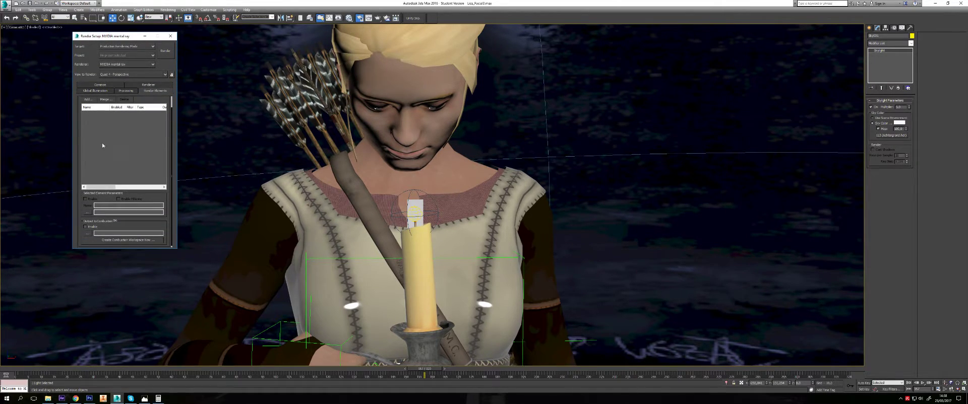
pyautogui.click(89, 100)
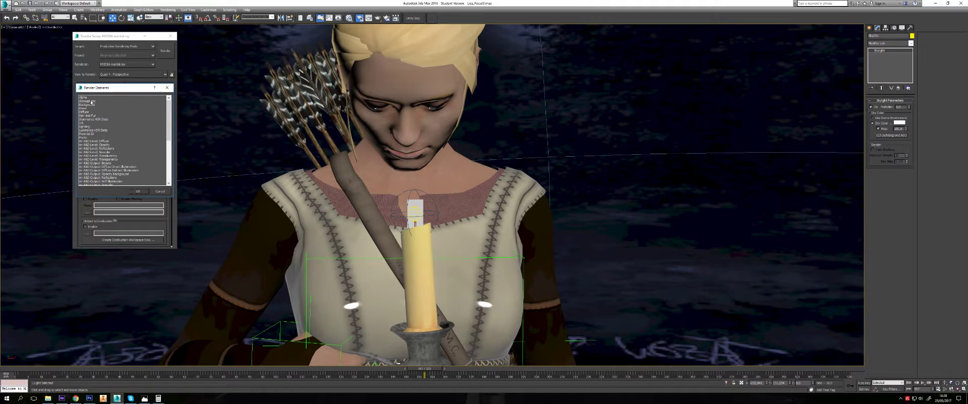
pyautogui.click(103, 142)
pyautogui.click(112, 149)
pyautogui.click(109, 159)
# Pick Alpha from the render elements list and confirm it with OK
pyautogui.scroll(-2, 123, 162)
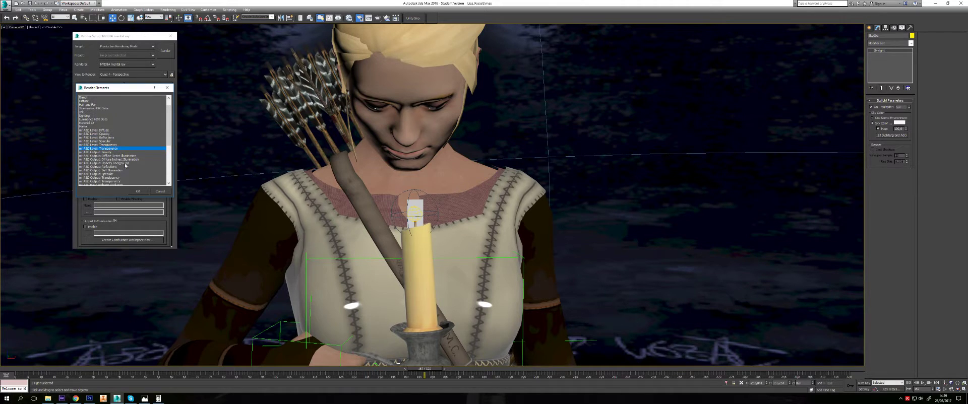
pyautogui.scroll(-1, 124, 156)
pyautogui.scroll(-1, 126, 150)
pyautogui.scroll(-2, 127, 144)
pyautogui.scroll(1, 127, 141)
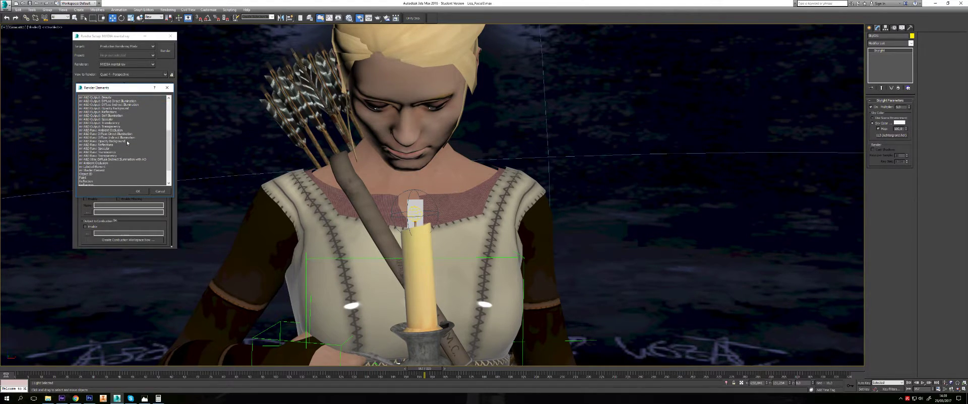
pyautogui.scroll(2, 125, 137)
pyautogui.scroll(3, 123, 133)
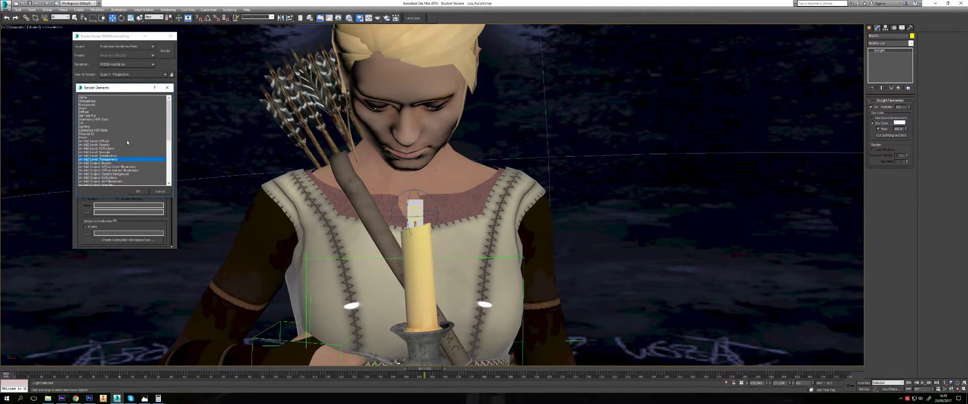
pyautogui.click(83, 98)
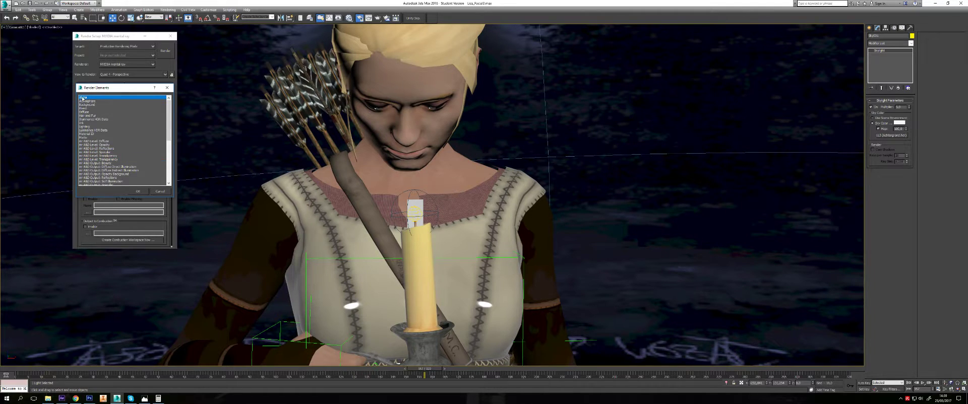
pyautogui.click(138, 191)
pyautogui.click(87, 113)
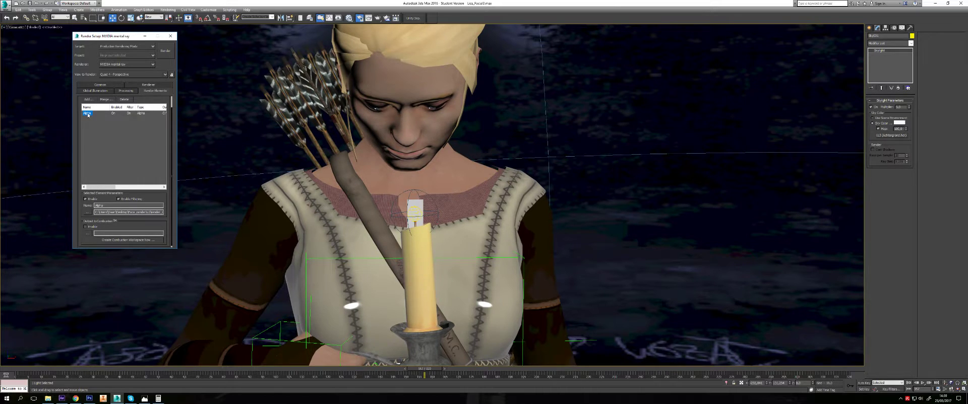
# From the Common tab, set the render output file type to PNG Image File and save
pyautogui.click(107, 86)
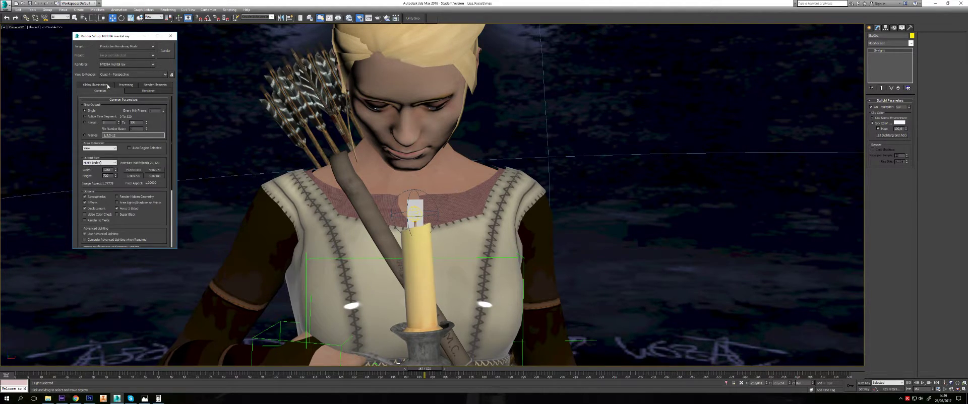
pyautogui.scroll(-2, 142, 205)
pyautogui.scroll(-3, 149, 166)
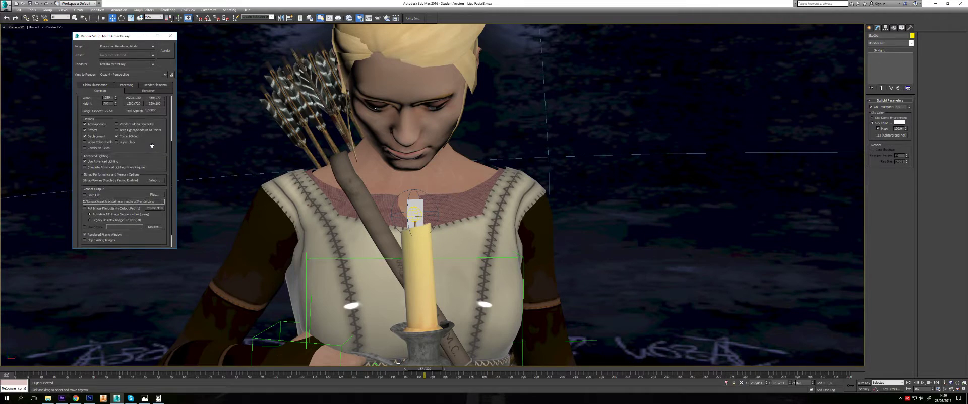
pyautogui.click(154, 195)
pyautogui.click(160, 216)
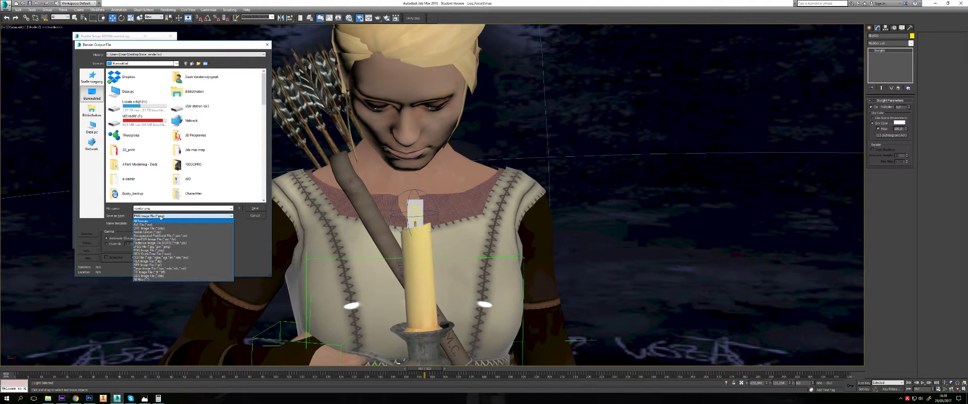
pyautogui.click(161, 218)
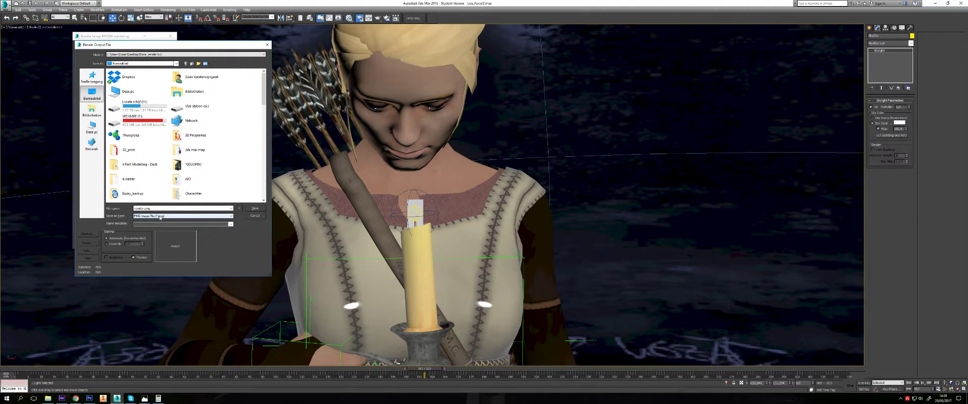
pyautogui.click(159, 217)
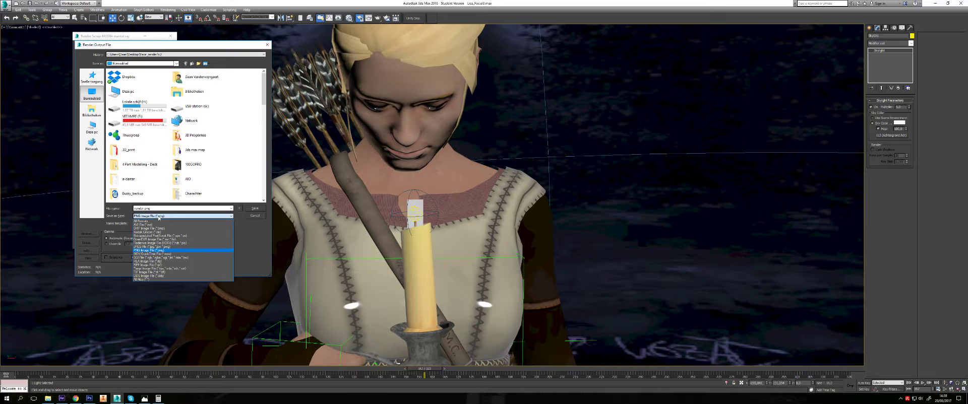
pyautogui.click(167, 247)
pyautogui.click(161, 217)
pyautogui.click(164, 251)
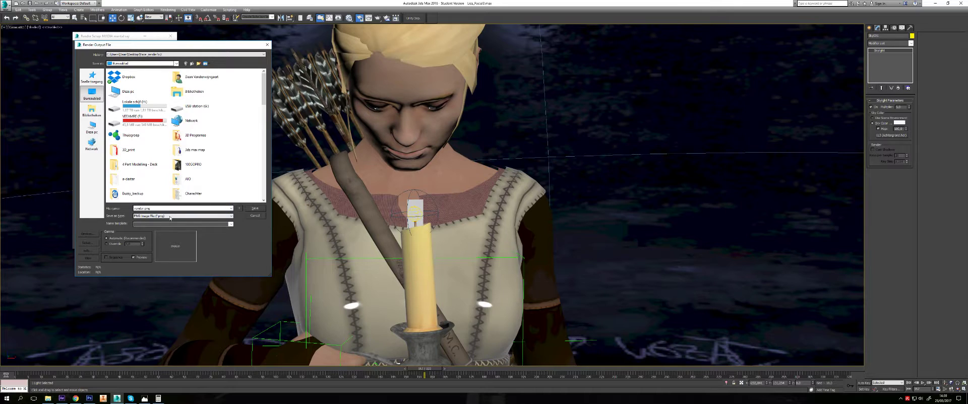
pyautogui.click(257, 219)
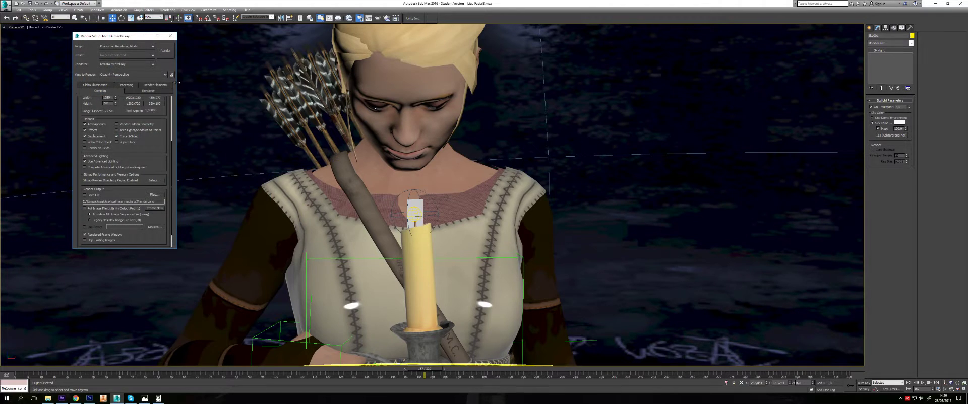
# Delete the Alpha render element, close Render Setup, and switch over to After Effects
pyautogui.click(150, 91)
pyautogui.click(154, 85)
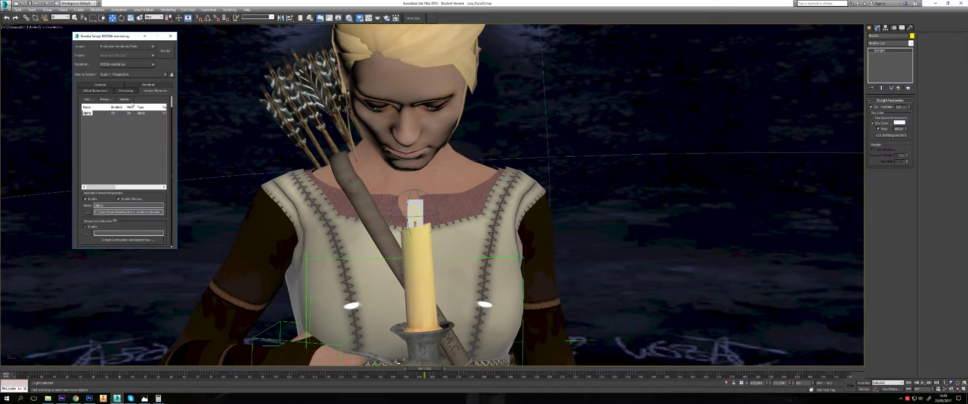
pyautogui.click(124, 100)
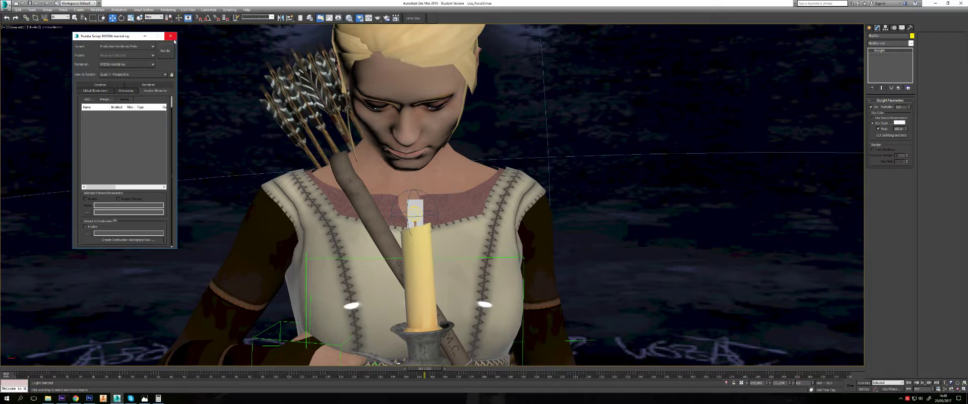
pyautogui.click(100, 85)
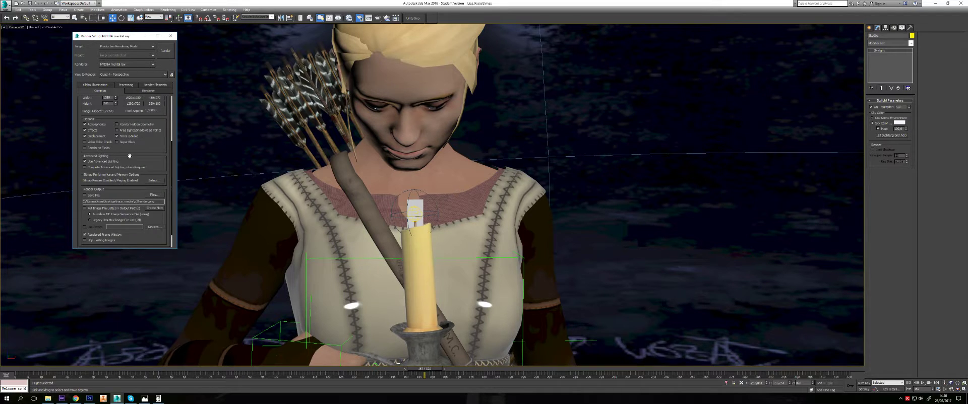
pyautogui.scroll(3, 156, 144)
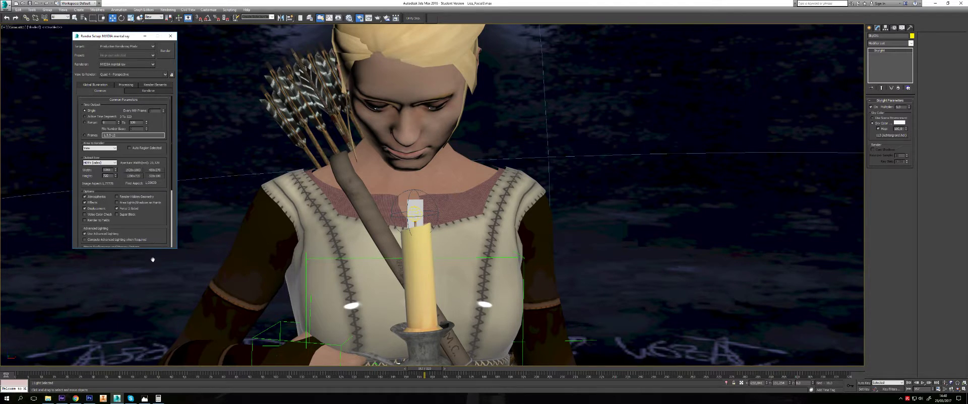
pyautogui.click(170, 37)
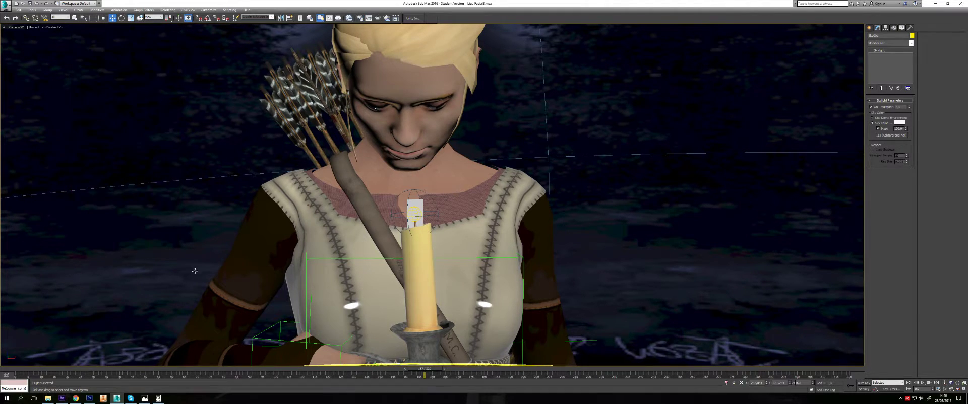
pyautogui.click(61, 399)
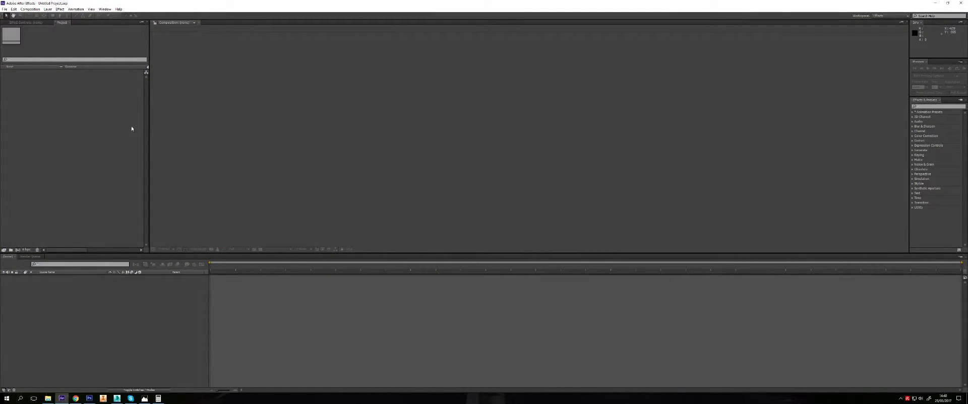
# Start a File > Import > File and browse to 3ds max map > Face_render > v2
pyautogui.click(4, 9)
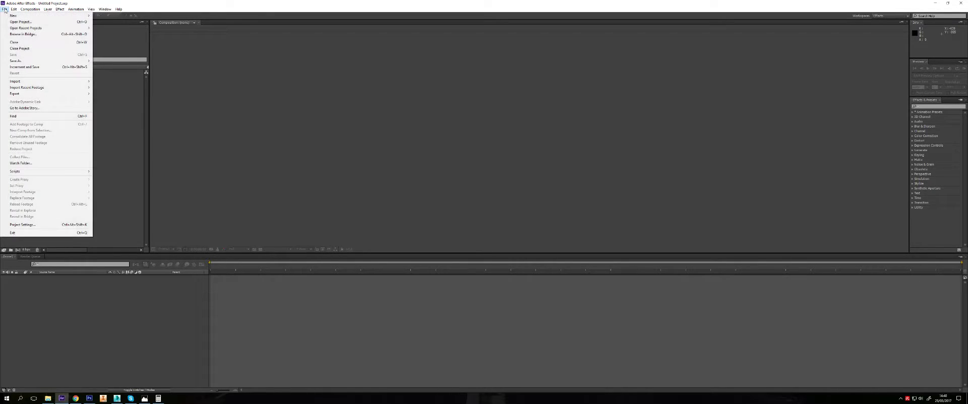
pyautogui.moveTo(15, 81)
pyautogui.click(100, 82)
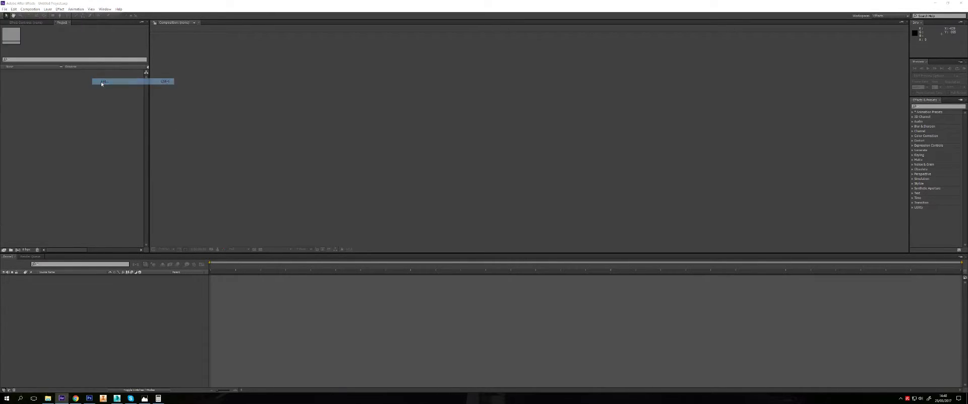
pyautogui.click(16, 56)
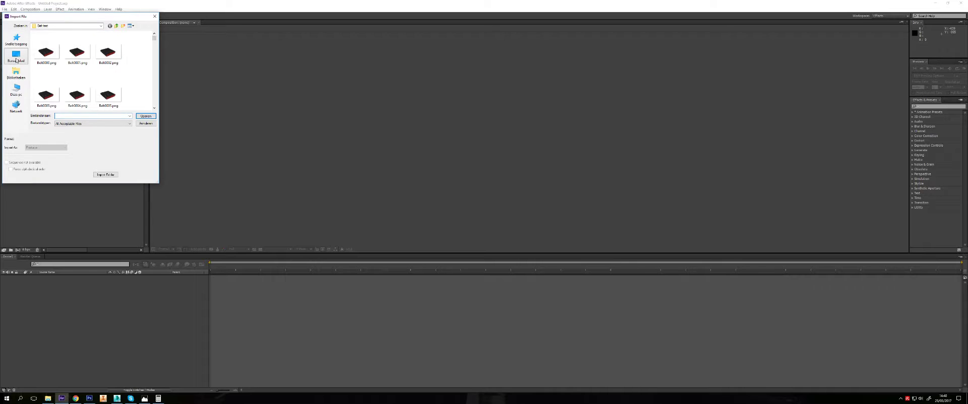
pyautogui.click(69, 66)
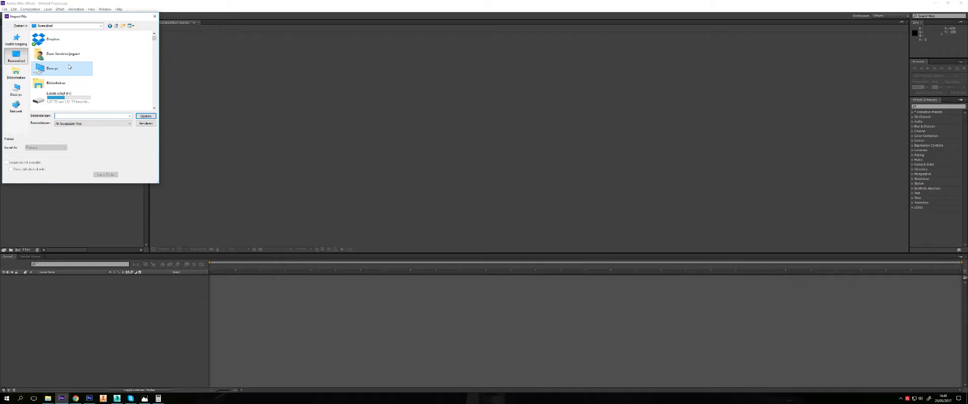
pyautogui.press('3')
pyautogui.press('Down')
pyautogui.press('Down')
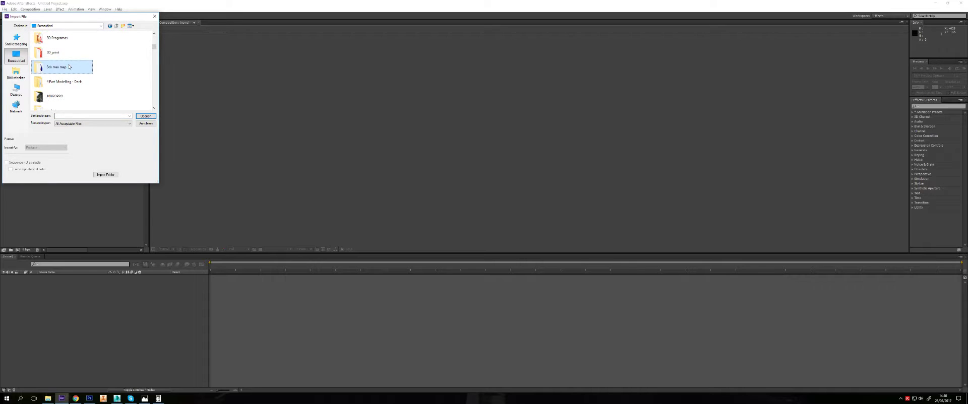
pyautogui.press('Return')
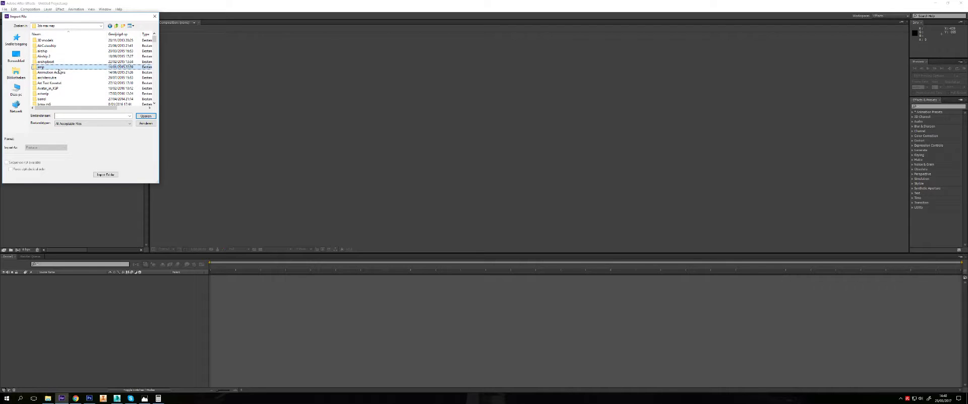
pyautogui.press('Return')
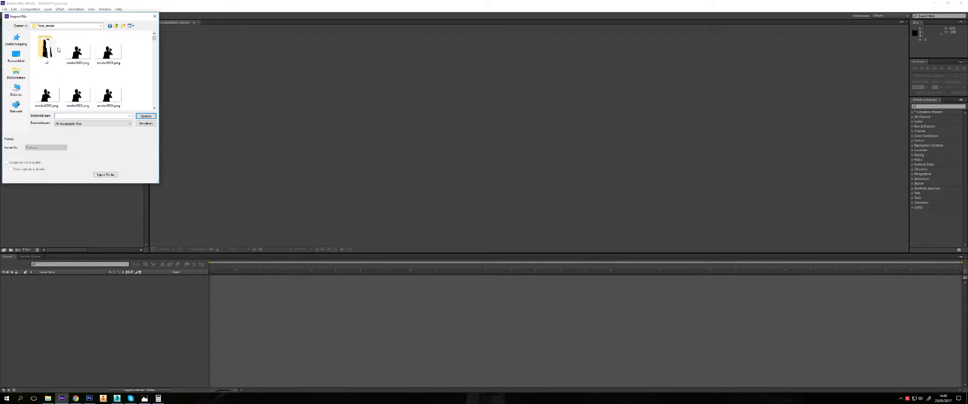
pyautogui.doubleClick(55, 61)
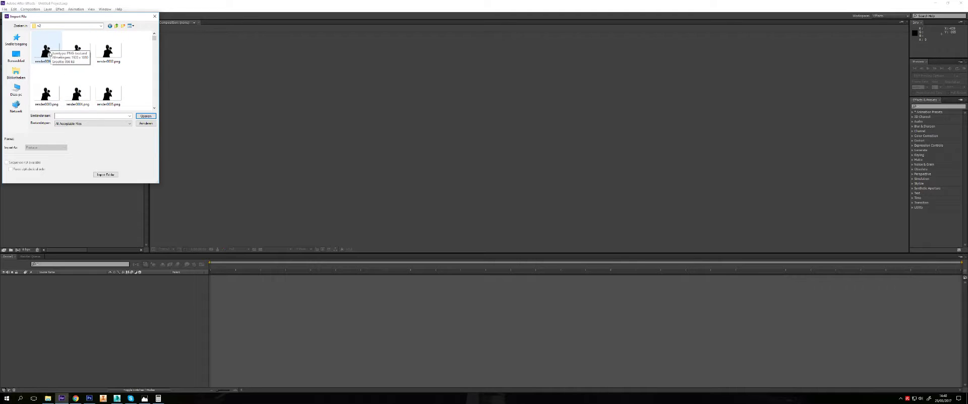
# Select render0000.png as the first frame of the PNG sequence
pyautogui.click(51, 50)
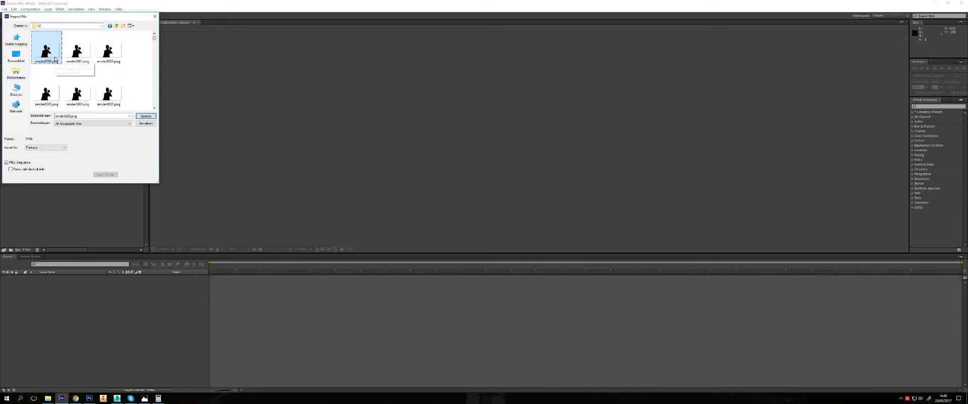
pyautogui.click(108, 49)
pyautogui.click(48, 51)
# Import the render[0000-0320].png sequence and view its Interpret Footage > Main settings
pyautogui.click(146, 116)
pyautogui.rightClick(50, 73)
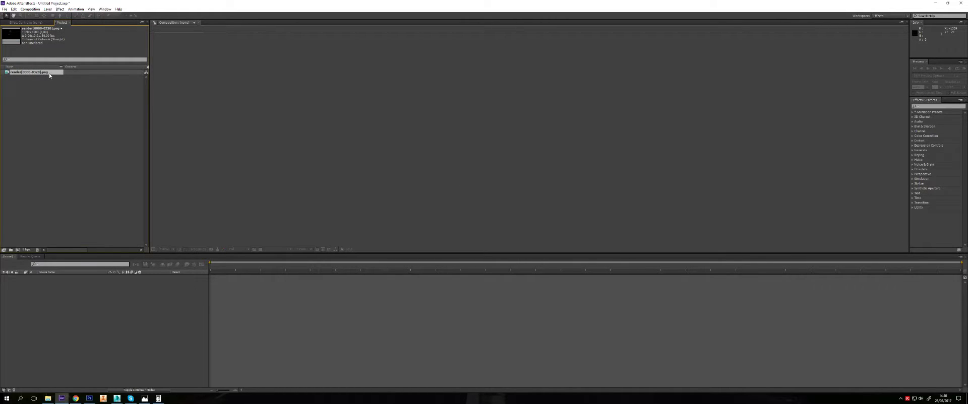
pyautogui.moveTo(75, 109)
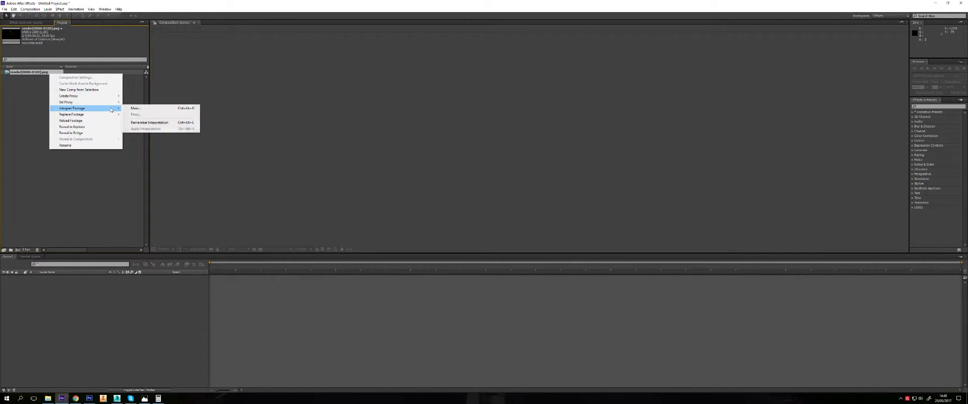
pyautogui.click(147, 109)
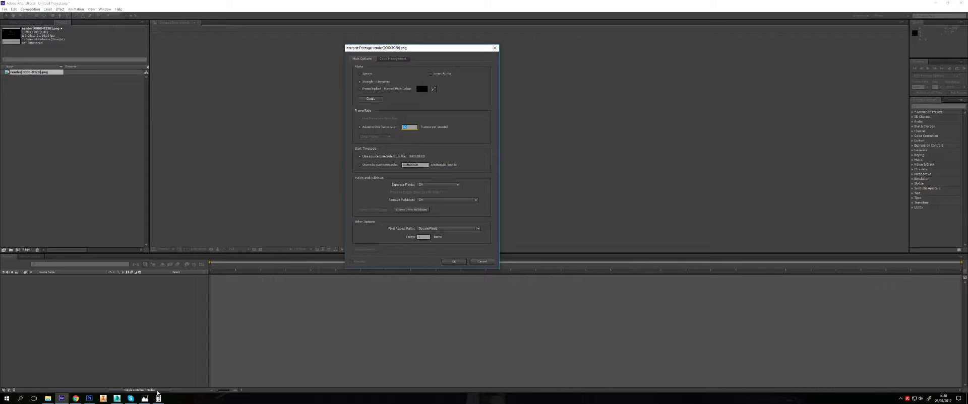
pyautogui.click(117, 398)
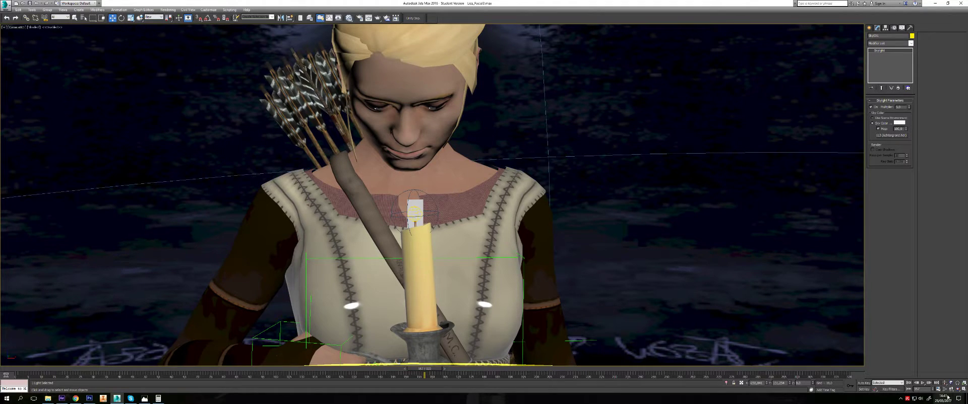
# Compare PAL, Film and NTSC in 3ds Max Time Configuration, cancel, and return to After Effects
pyautogui.click(937, 390)
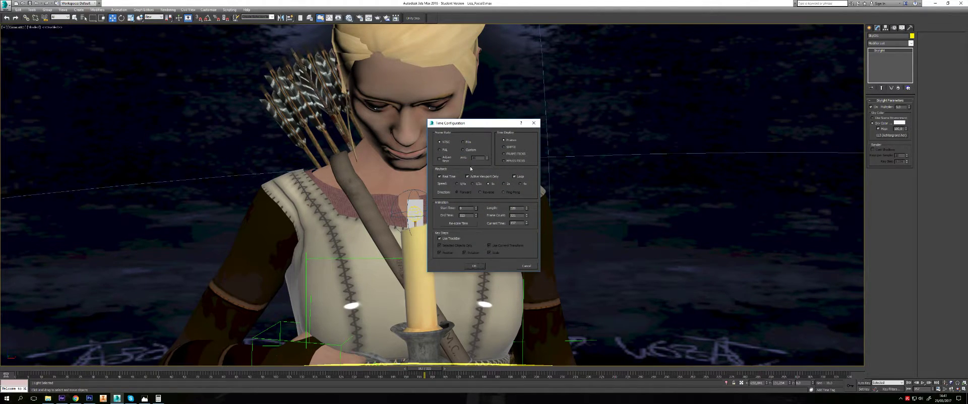
pyautogui.click(445, 151)
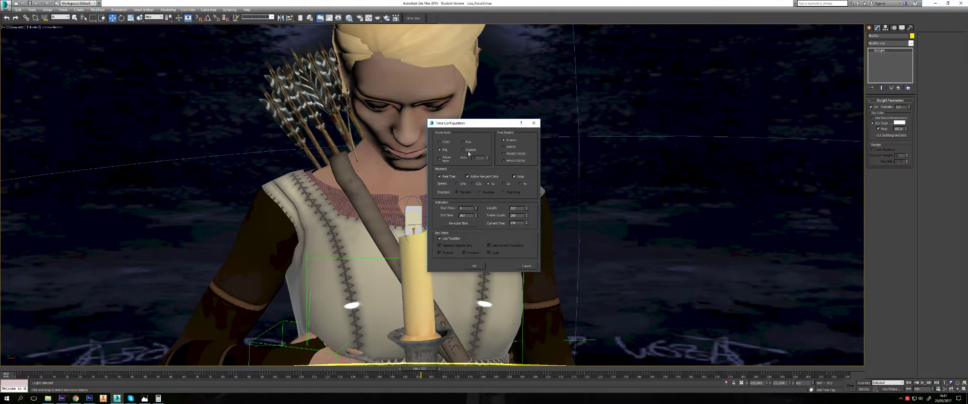
pyautogui.click(463, 143)
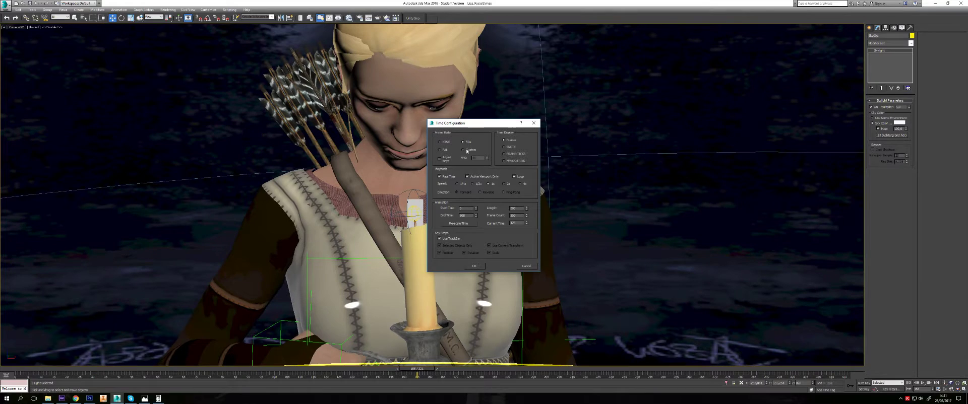
pyautogui.click(443, 143)
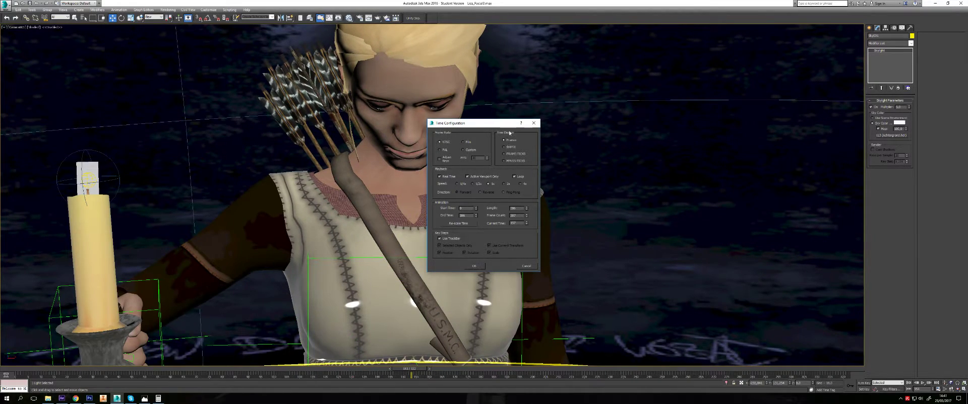
pyautogui.click(530, 266)
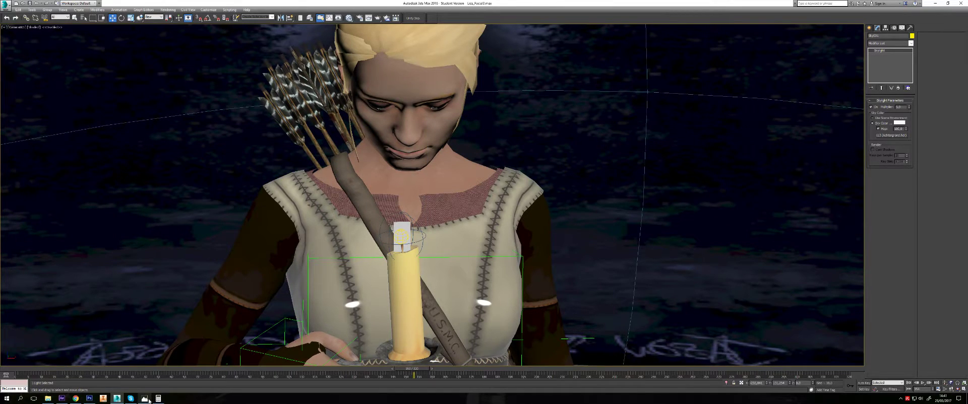
pyautogui.moveTo(89, 398)
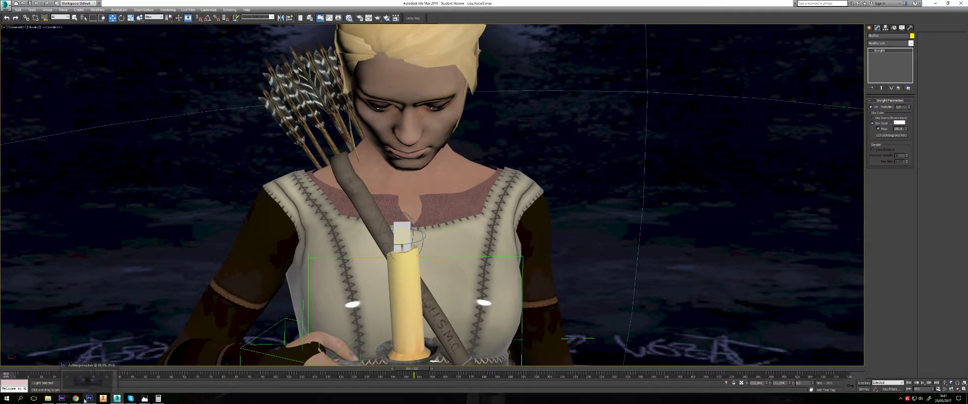
pyautogui.click(61, 398)
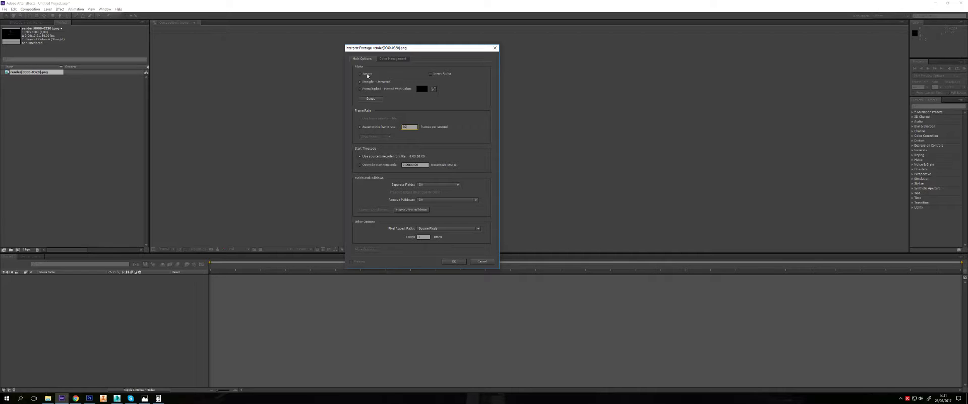
# Accept the footage settings, build a render comp, then delete its layer and the comp
pyautogui.click(453, 262)
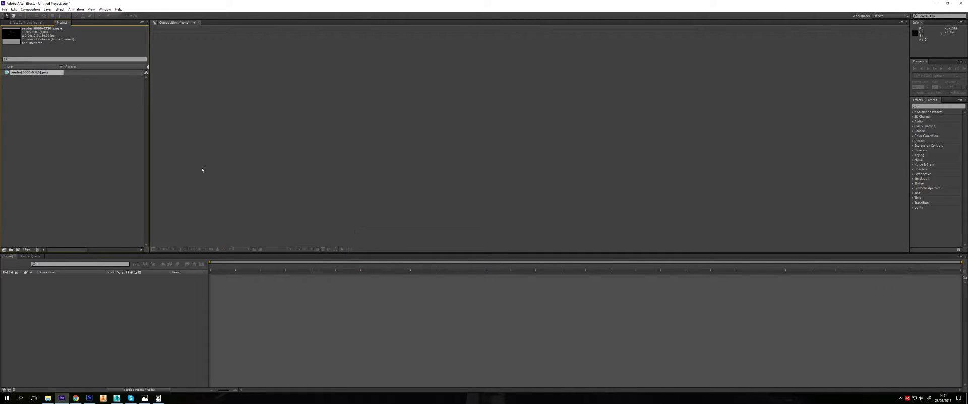
pyautogui.moveTo(29, 74)
pyautogui.mouseDown()
pyautogui.moveTo(55, 299)
pyautogui.moveTo(66, 303)
pyautogui.mouseUp()
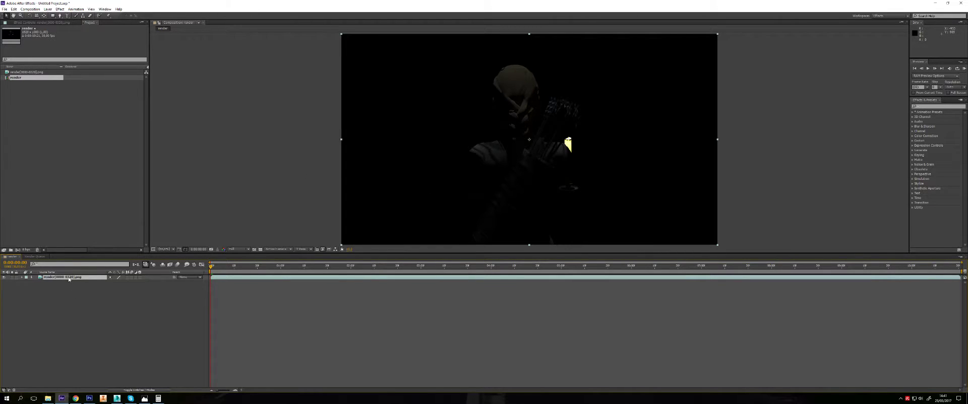
pyautogui.press('Delete')
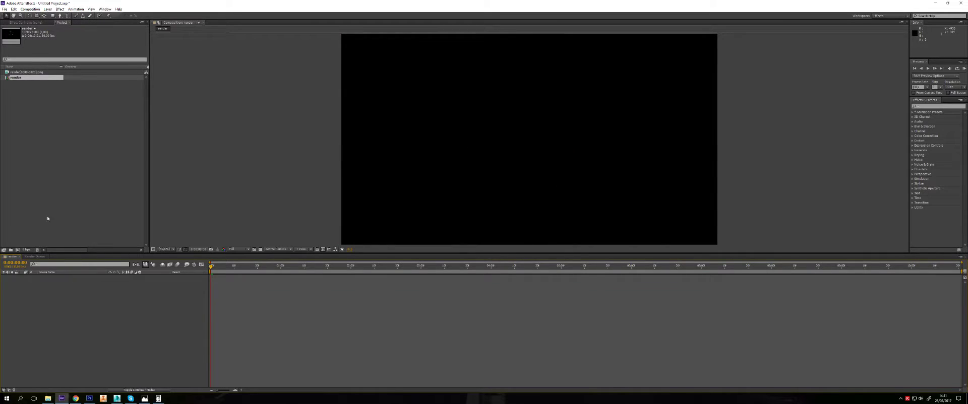
pyautogui.press('Delete')
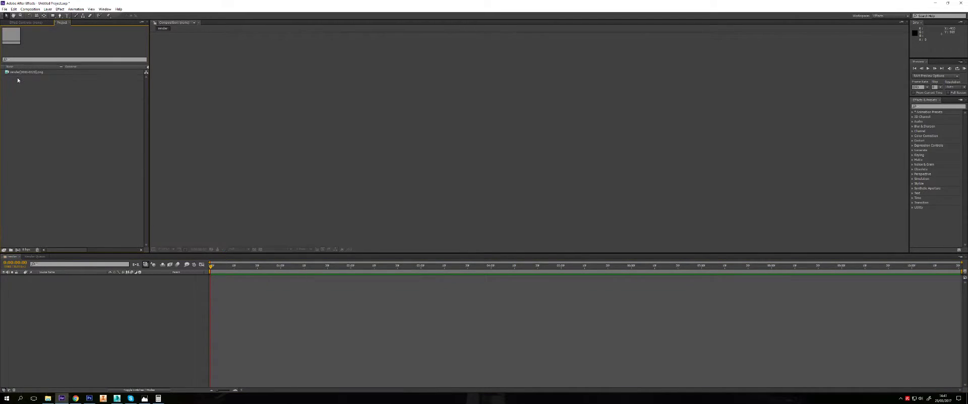
# Interpret the render footage's alpha as Straight - Unmatted and create a new composition from it
pyautogui.rightClick(17, 75)
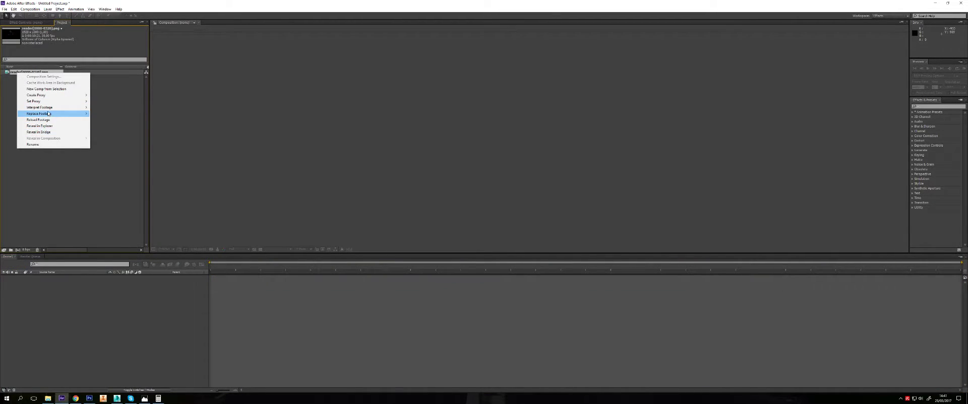
pyautogui.moveTo(45, 107)
pyautogui.click(104, 107)
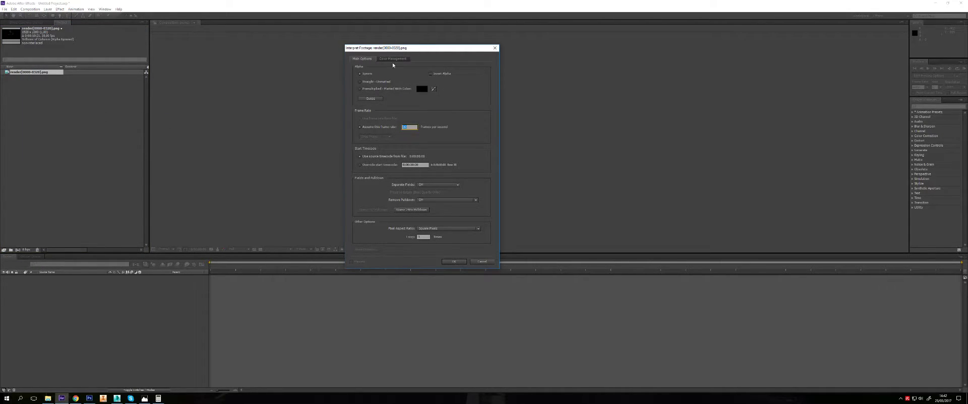
pyautogui.click(360, 82)
pyautogui.click(455, 262)
pyautogui.moveTo(31, 73); pyautogui.dragTo(60, 302)
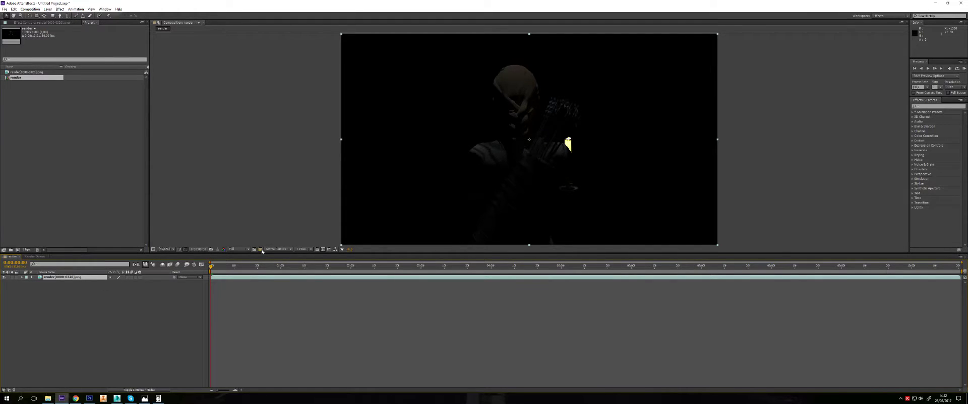
# Turn on the transparency checkerboard in the composition viewer
pyautogui.click(260, 249)
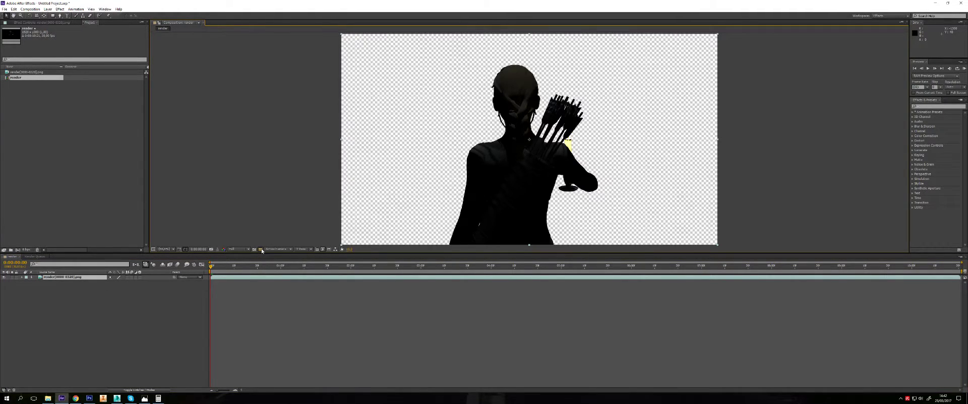
pyautogui.click(260, 249)
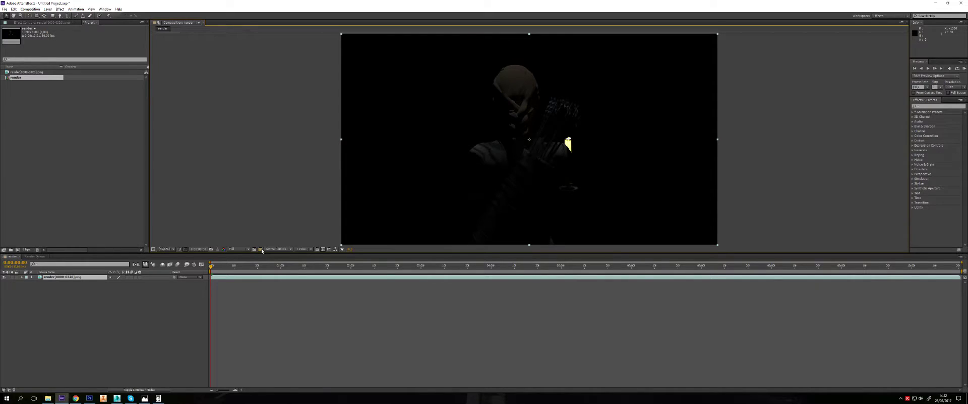
pyautogui.click(260, 250)
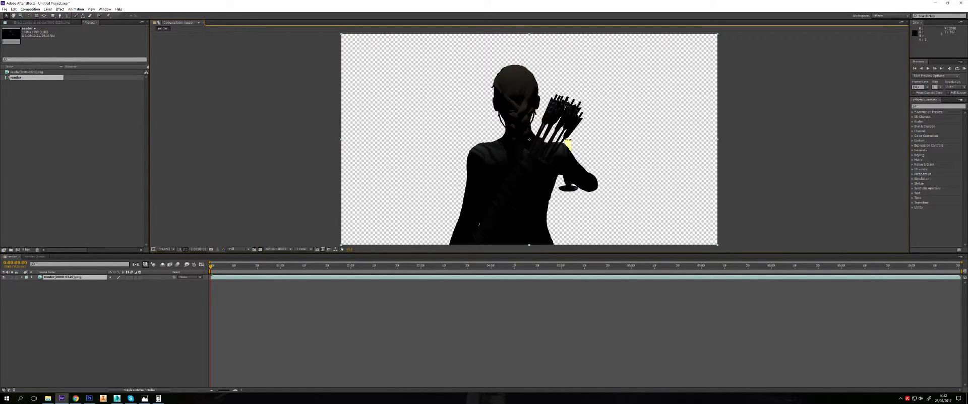
# Preview the archer animation, scrub to 0:00:02:23, and show the desktop
pyautogui.click(964, 69)
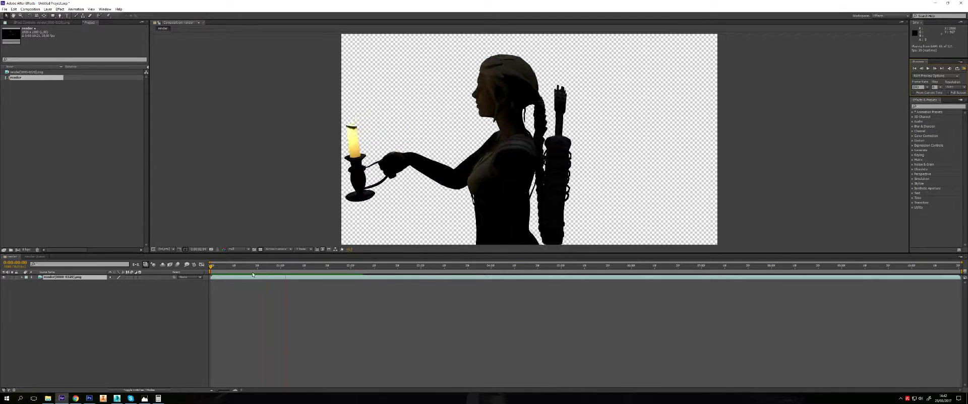
pyautogui.click(246, 267)
pyautogui.moveTo(245, 269)
pyautogui.mouseDown()
pyautogui.moveTo(405, 260)
pyautogui.moveTo(200, 265)
pyautogui.mouseUp()
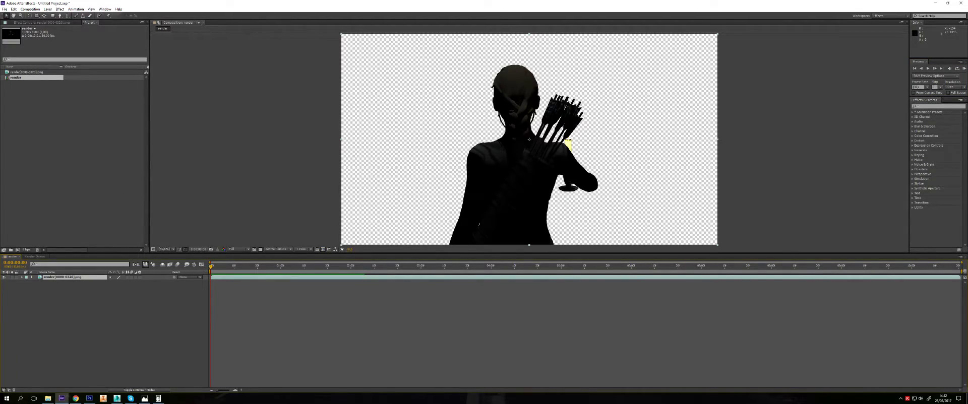
pyautogui.press('super+d')
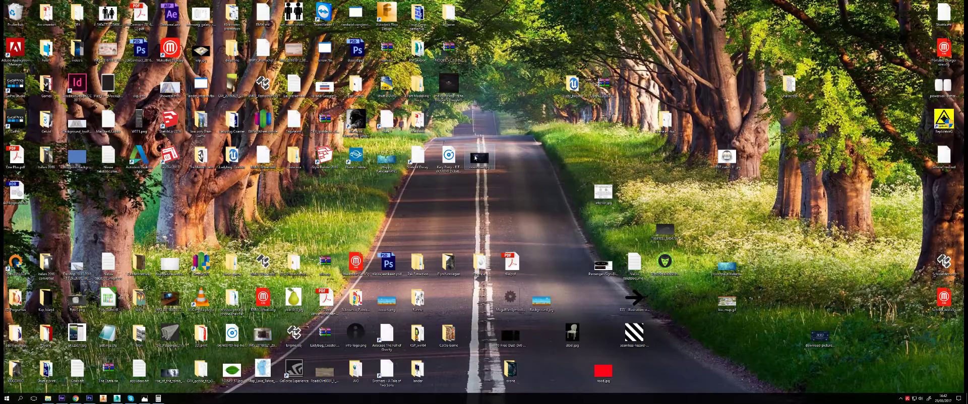
# Place download.jpg below the archer render layer and scale it up to fill the frame
pyautogui.click(116, 396)
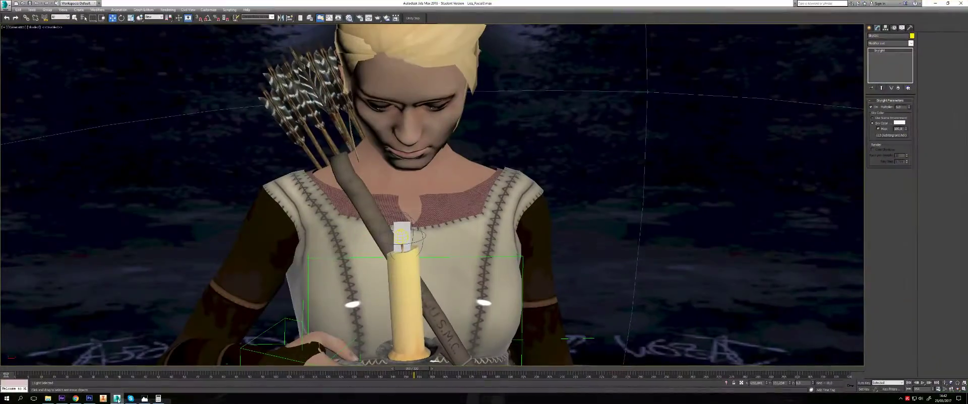
pyautogui.click(61, 398)
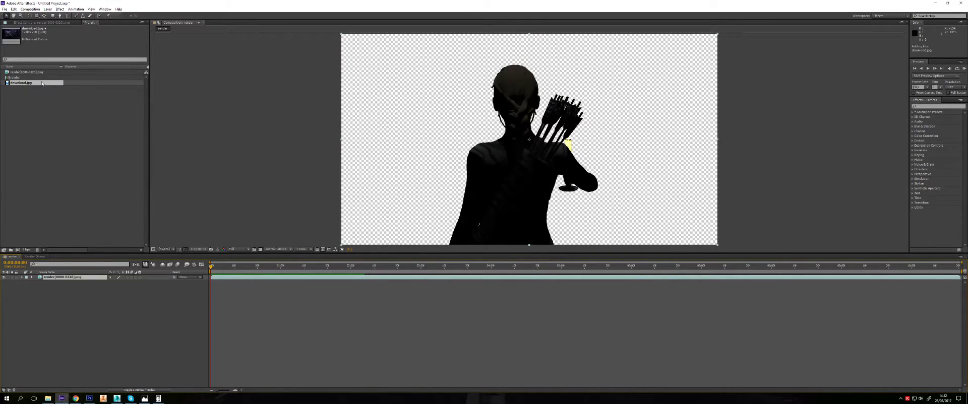
pyautogui.moveTo(43, 83); pyautogui.dragTo(87, 322)
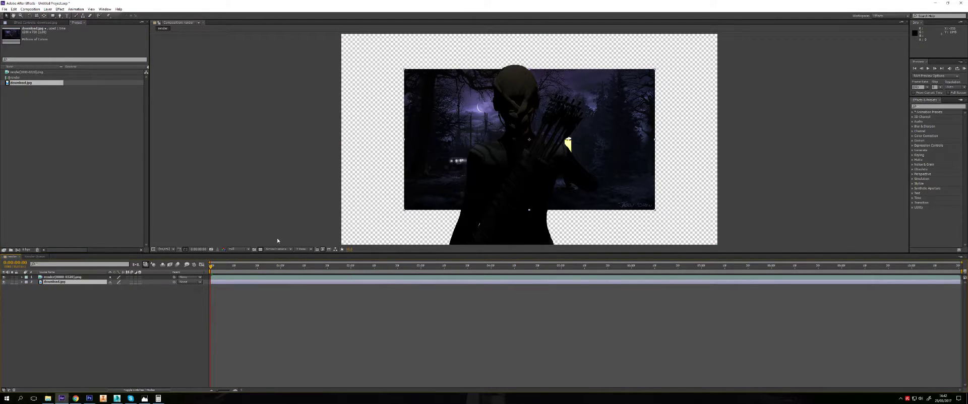
pyautogui.scroll(-1, 511, 193)
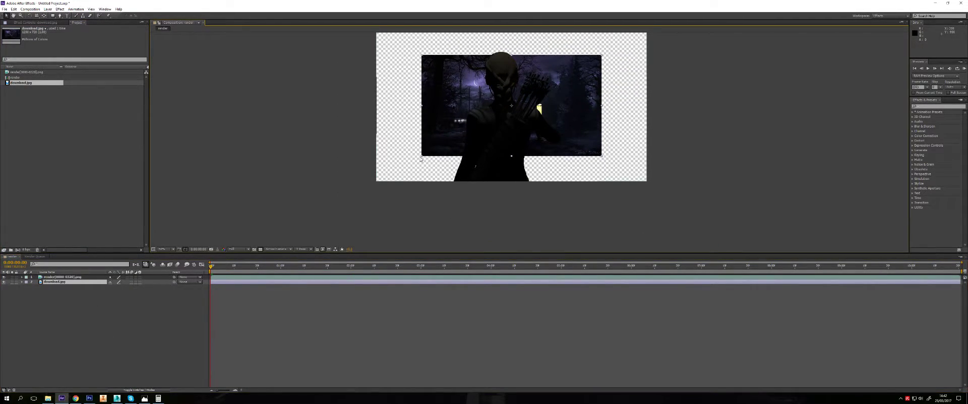
pyautogui.keyDown('shift'); pyautogui.moveTo(421, 159); pyautogui.dragTo(376, 192); pyautogui.keyUp('shift')
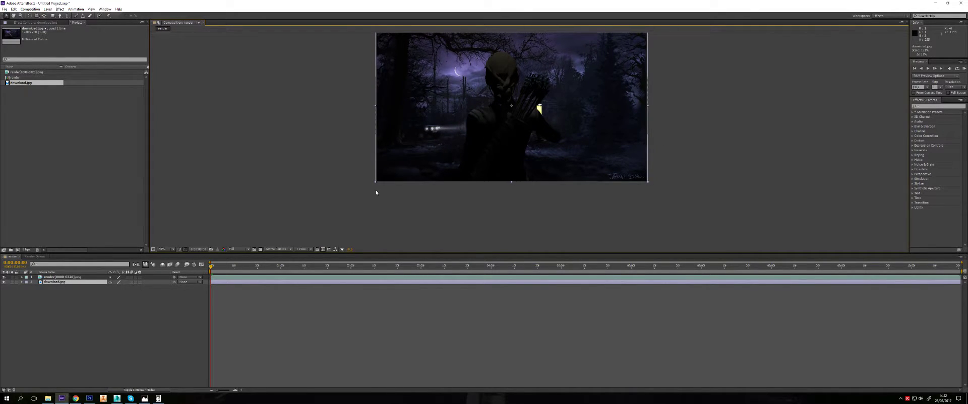
pyautogui.press('Return')
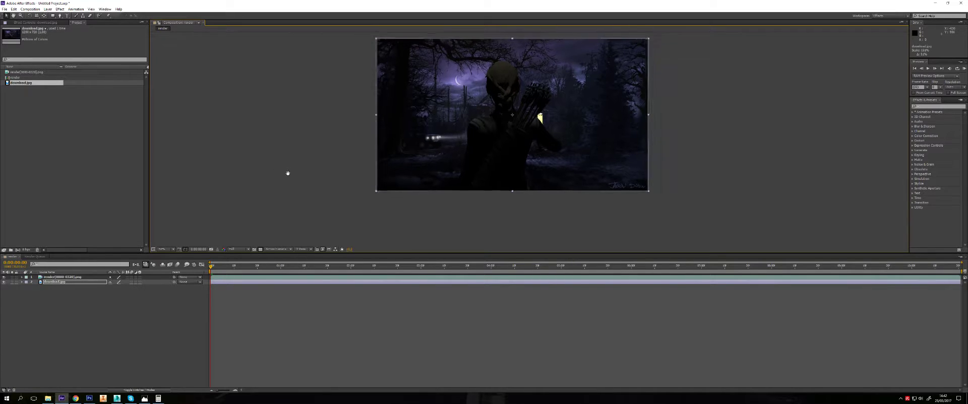
pyautogui.scroll(-1, 272, 181)
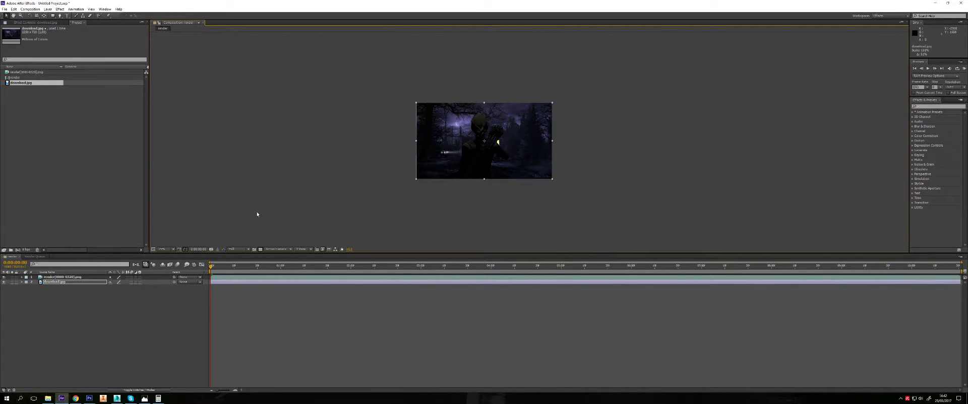
# Keyframe the forest layer's Scale at the start and enlarge it at 0:00:08:05
pyautogui.click(23, 283)
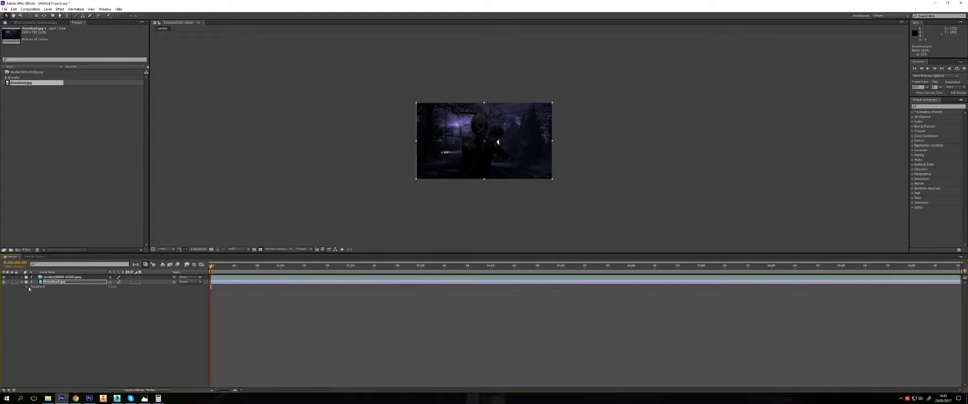
pyautogui.click(28, 287)
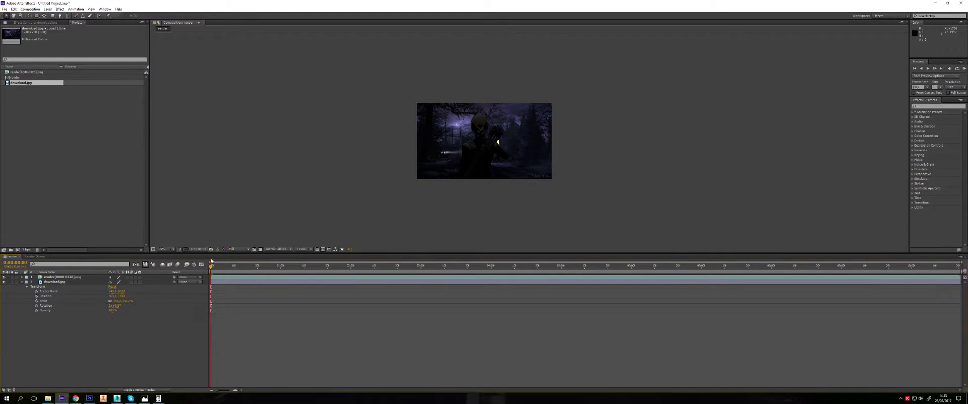
pyautogui.click(36, 301)
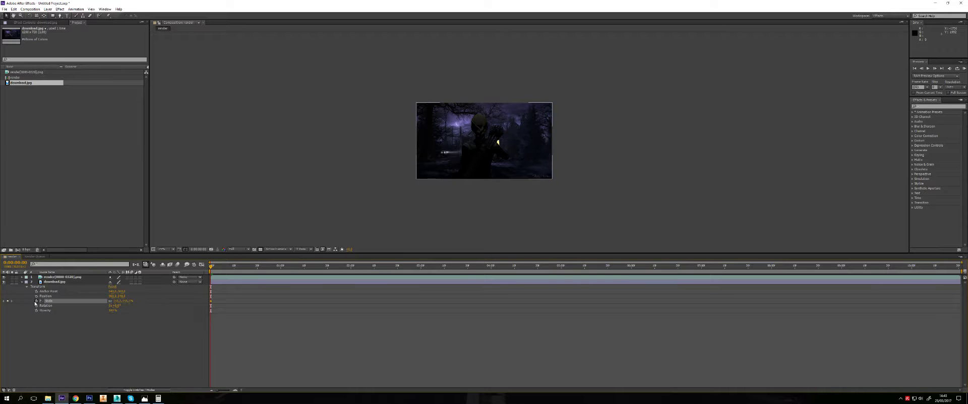
pyautogui.moveTo(211, 270); pyautogui.dragTo(630, 260)
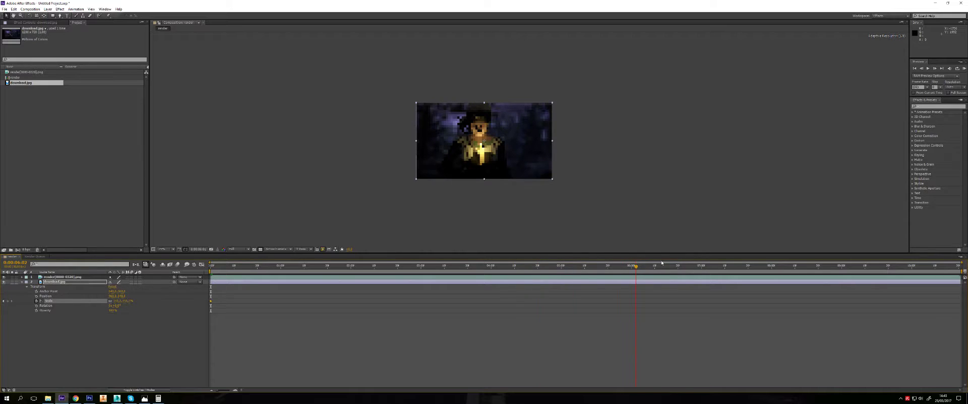
pyautogui.moveTo(630, 260); pyautogui.dragTo(694, 266)
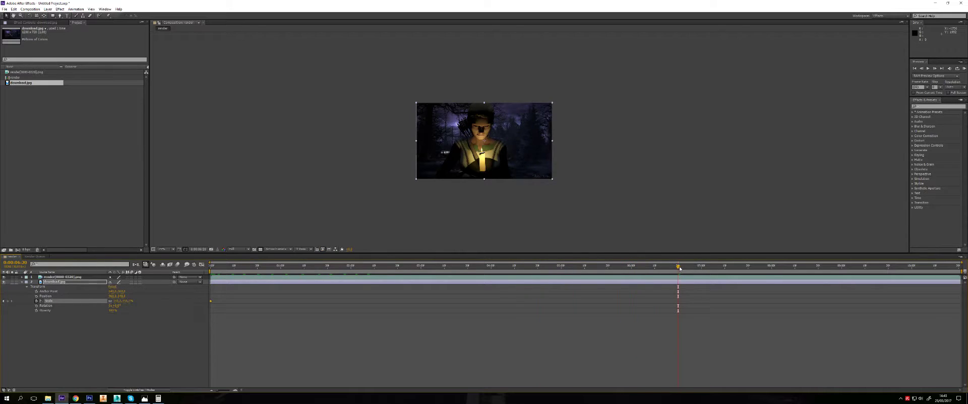
pyautogui.moveTo(680, 268)
pyautogui.mouseDown()
pyautogui.moveTo(856, 266)
pyautogui.moveTo(834, 266)
pyautogui.mouseUp()
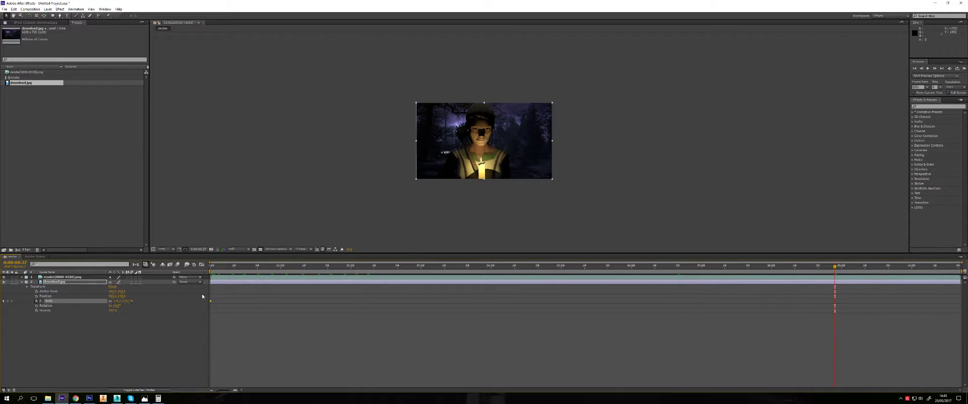
pyautogui.moveTo(123, 303)
pyautogui.mouseDown()
pyautogui.moveTo(157, 303)
pyautogui.moveTo(144, 302)
pyautogui.mouseUp()
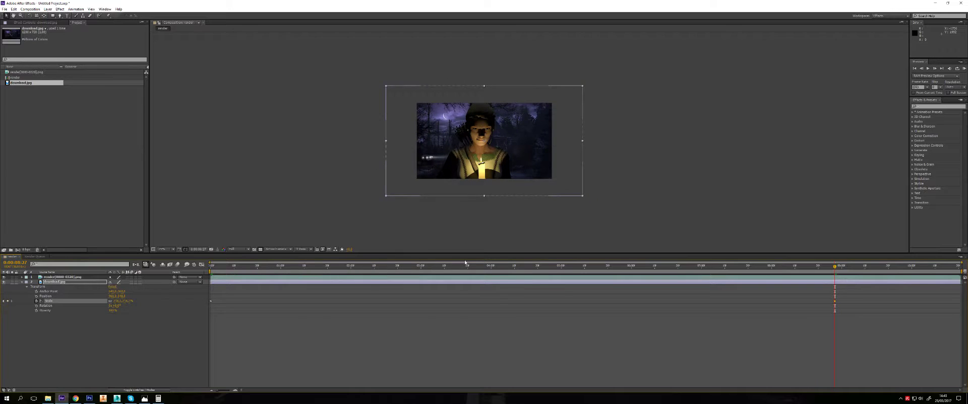
# Keyframe background Position at 0:00:05:01, nudge it right near 0:00:08:16, and zoom the viewer
pyautogui.click(211, 270)
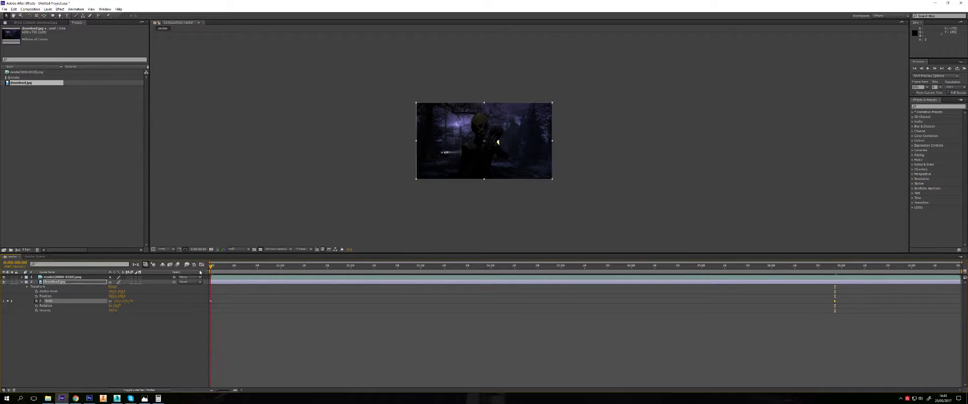
pyautogui.moveTo(240, 275)
pyautogui.mouseDown()
pyautogui.moveTo(672, 273)
pyautogui.moveTo(653, 273)
pyautogui.mouseUp()
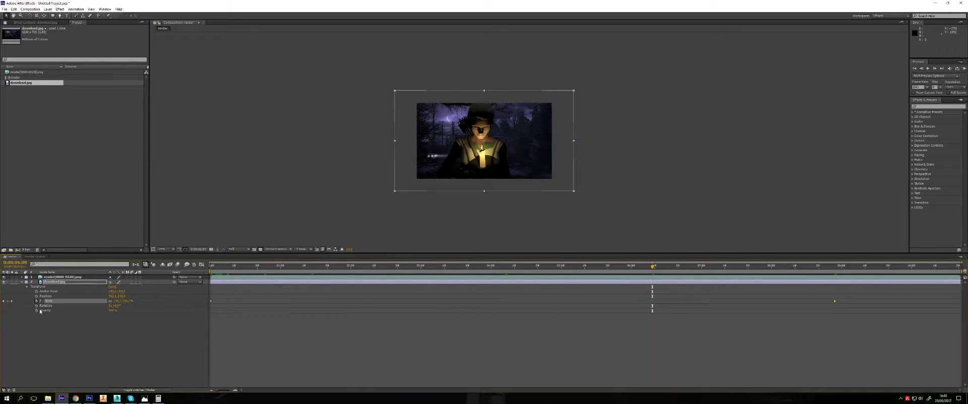
pyautogui.click(36, 296)
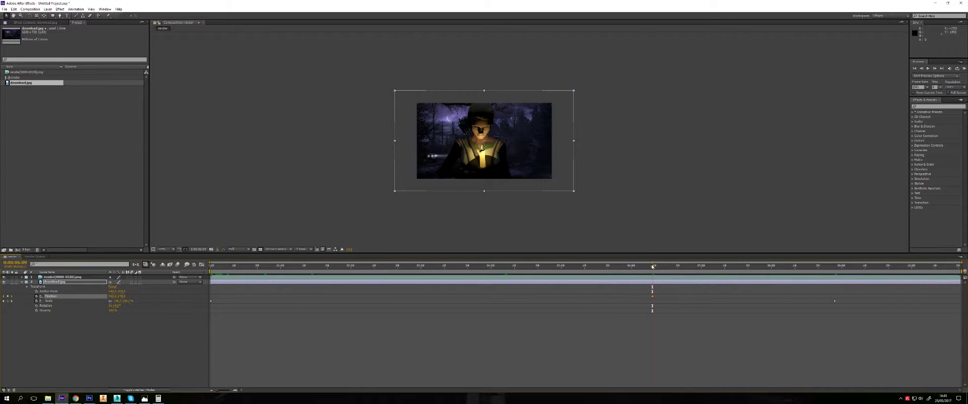
pyautogui.moveTo(653, 267); pyautogui.dragTo(834, 267)
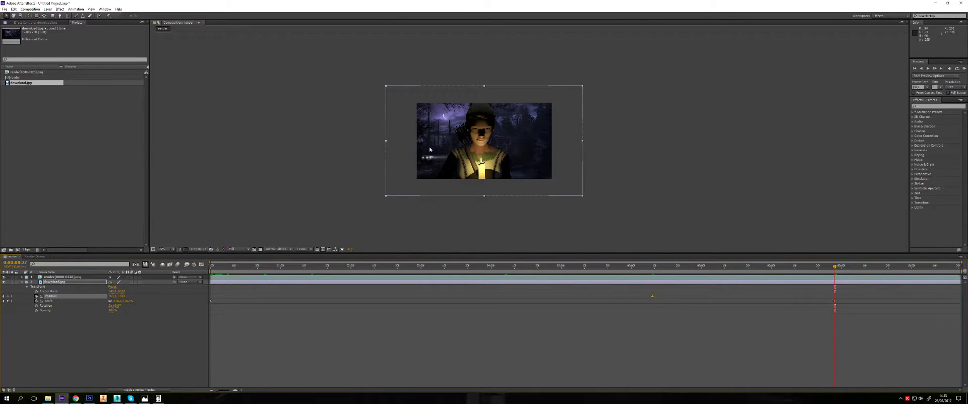
pyautogui.moveTo(113, 297)
pyautogui.mouseDown()
pyautogui.moveTo(172, 291)
pyautogui.moveTo(246, 197)
pyautogui.mouseUp()
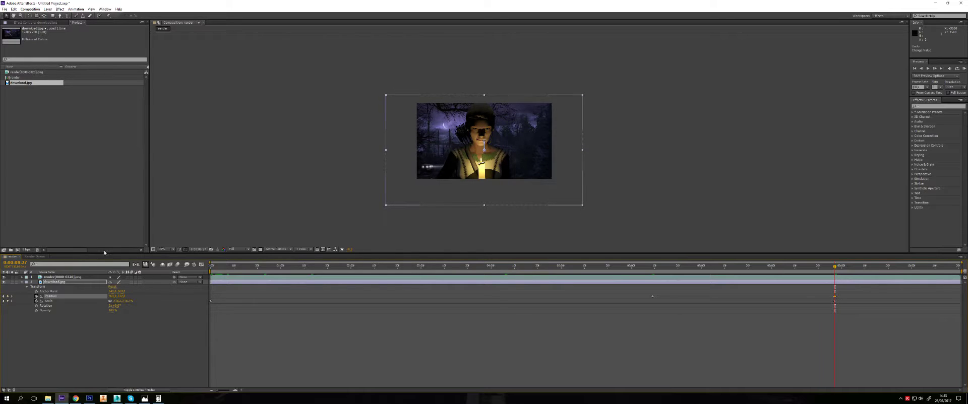
pyautogui.click(163, 249)
pyautogui.click(169, 260)
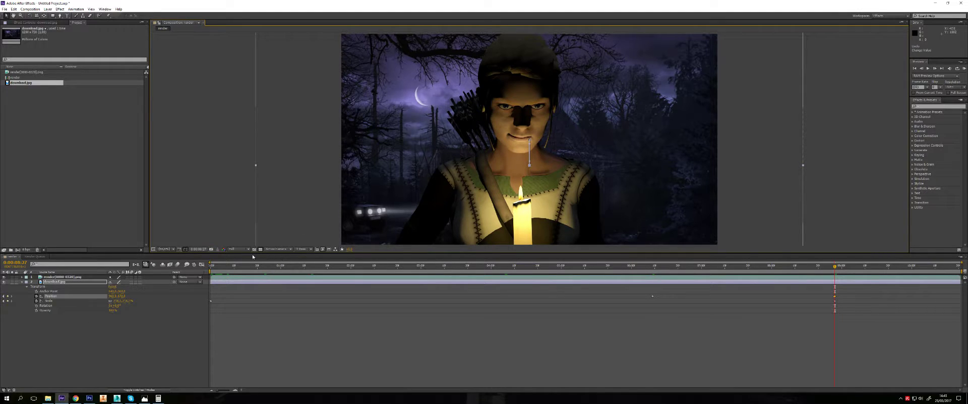
# Set the composition viewer's Resolution to Half
pyautogui.click(238, 249)
pyautogui.click(247, 272)
# In 3ds Max Render Setup, open the Render Elements Add list and pick Z Depth
pyautogui.click(118, 399)
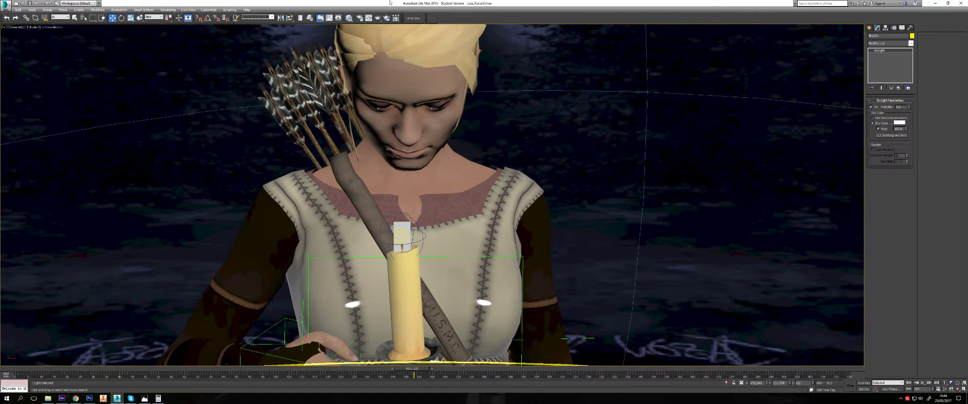
pyautogui.click(360, 18)
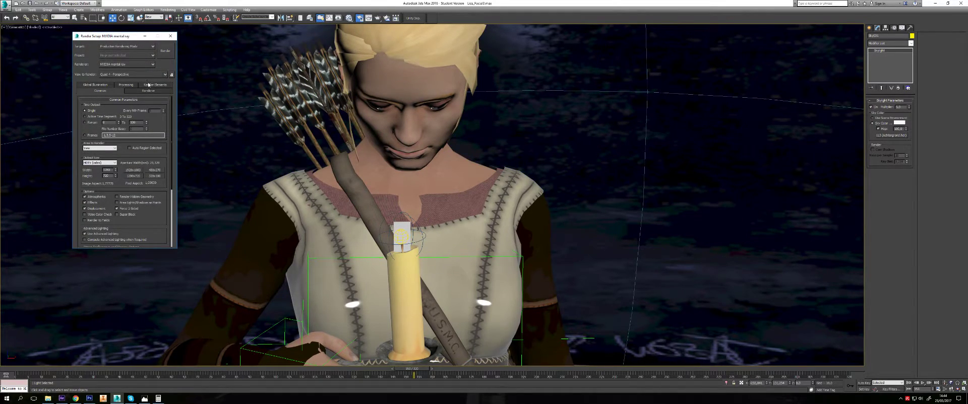
pyautogui.click(149, 85)
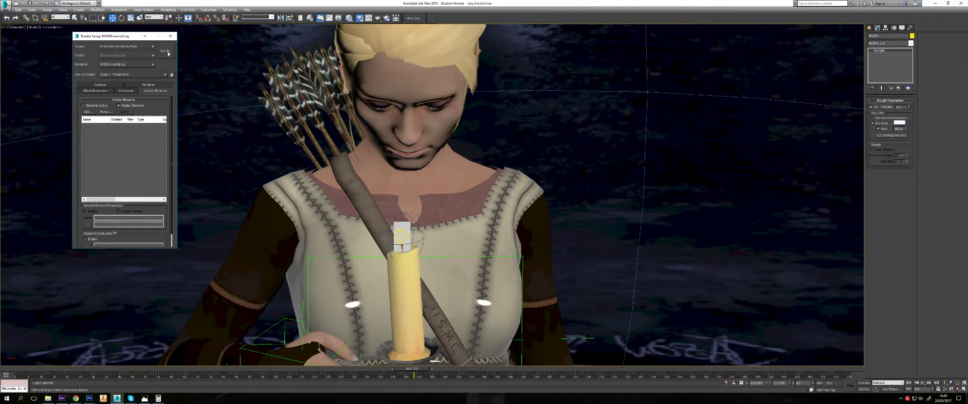
pyautogui.click(89, 111)
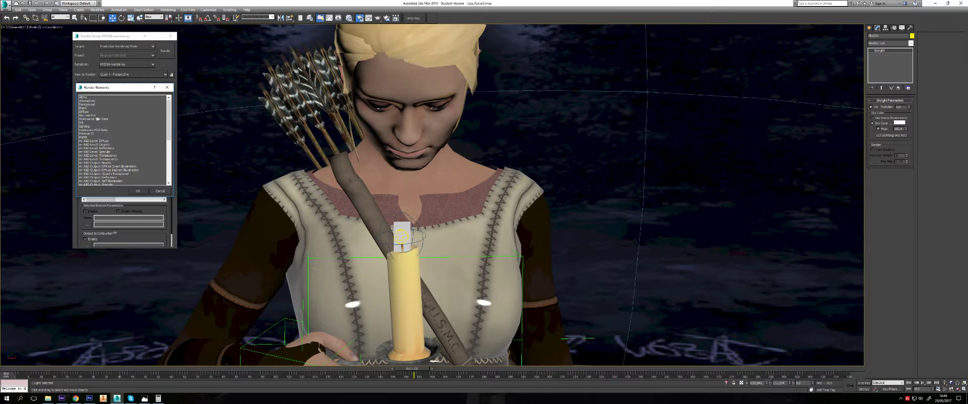
pyautogui.scroll(-1, 97, 119)
pyautogui.scroll(-1, 97, 120)
pyautogui.scroll(-1, 97, 120)
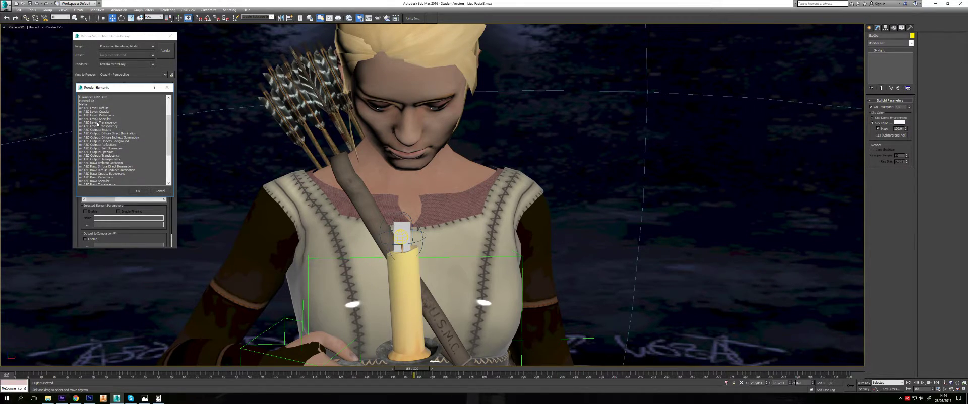
pyautogui.scroll(-1, 99, 128)
pyautogui.scroll(-1, 101, 137)
pyautogui.scroll(-1, 105, 145)
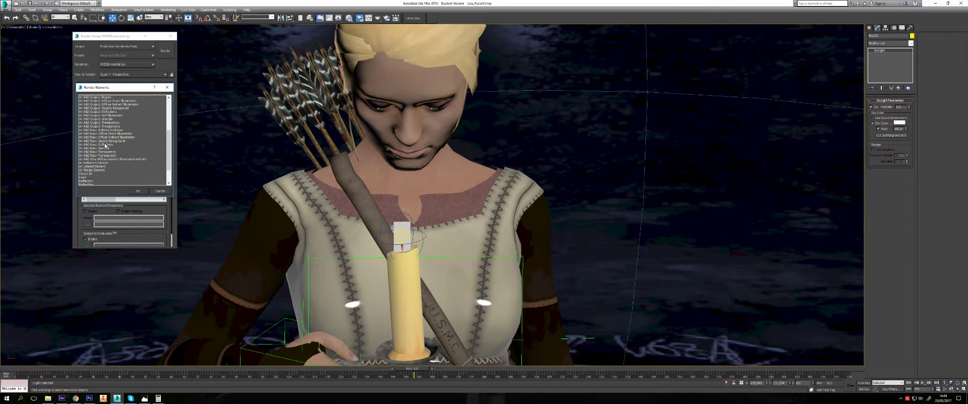
pyautogui.scroll(-2, 107, 145)
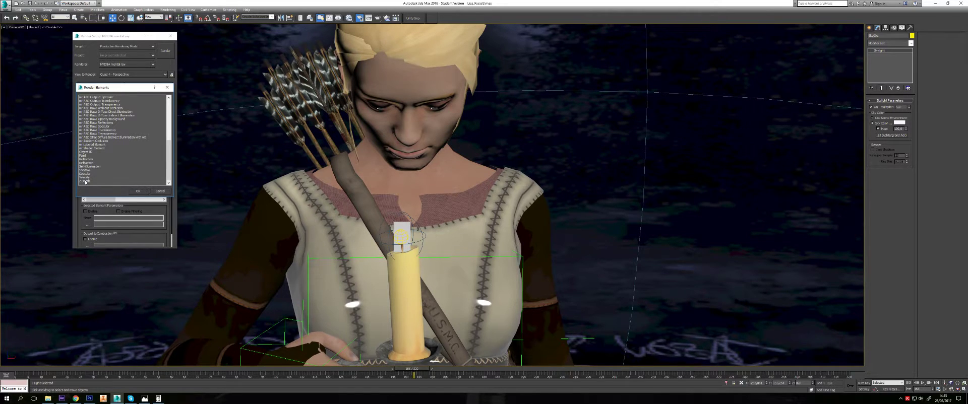
pyautogui.click(85, 181)
# Back in After Effects, play the composite from the start and run a full RAM preview
pyautogui.click(61, 398)
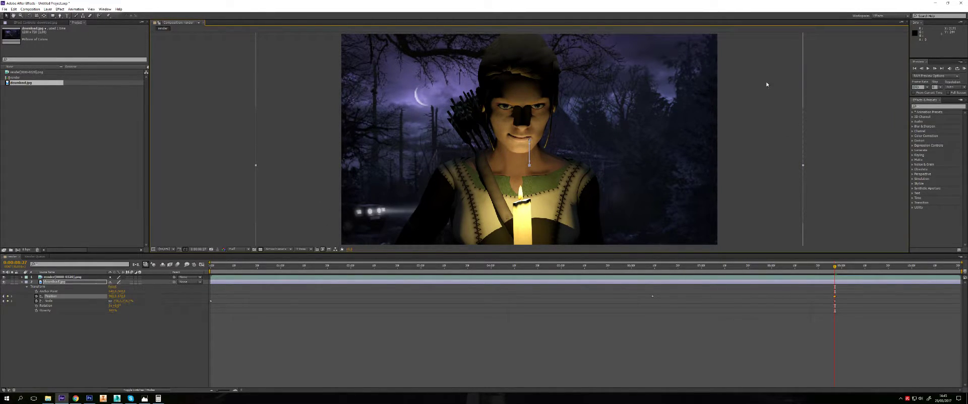
pyautogui.click(871, 119)
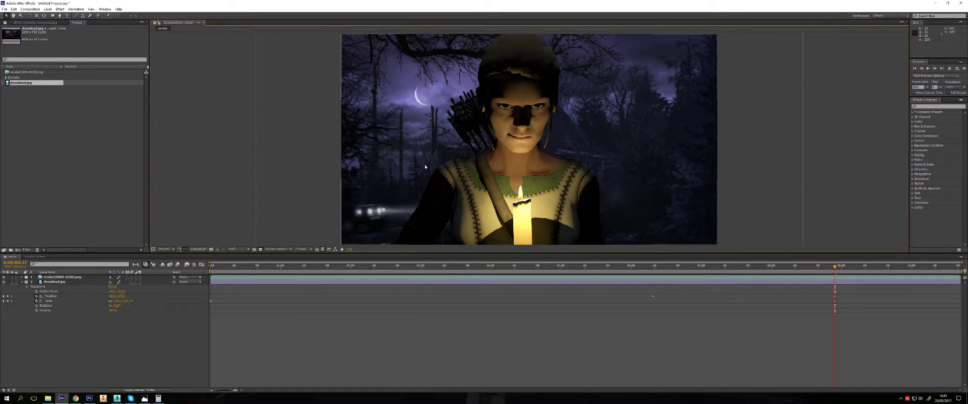
pyautogui.click(205, 268)
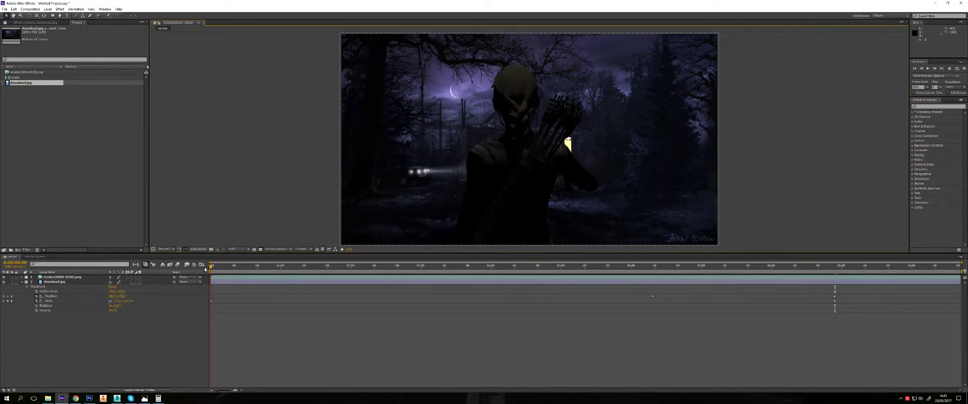
pyautogui.press('space')
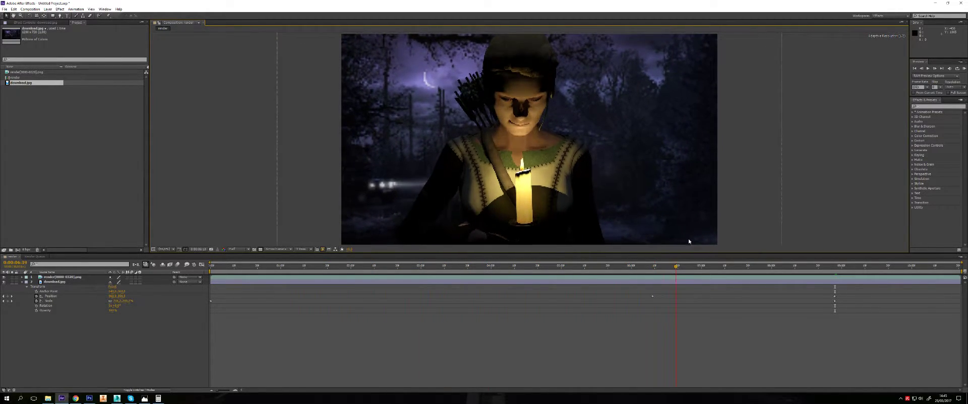
pyautogui.press('space')
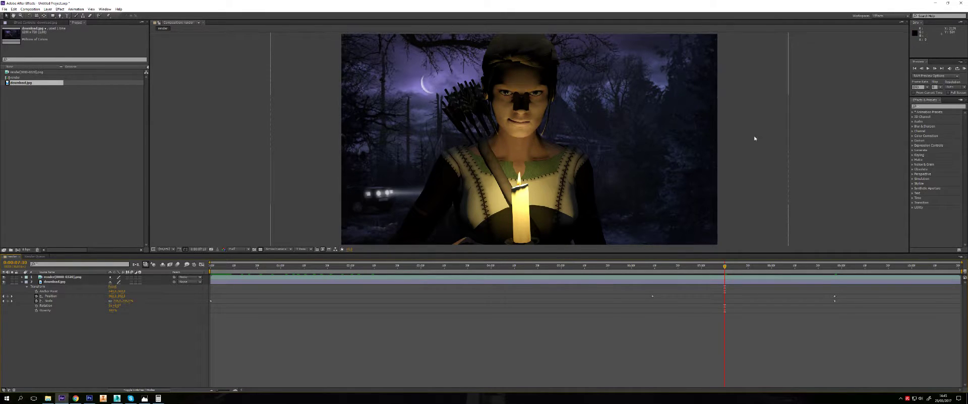
pyautogui.click(964, 68)
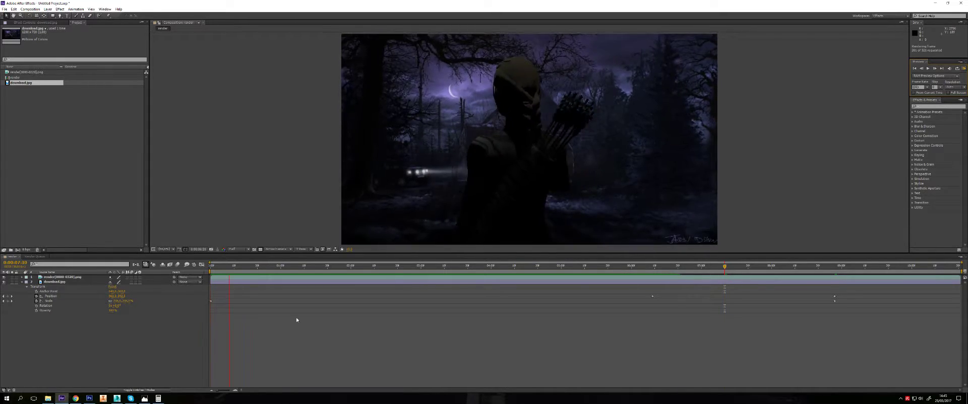
# Add an Alpha render element to the 3ds Max render
pyautogui.click(118, 402)
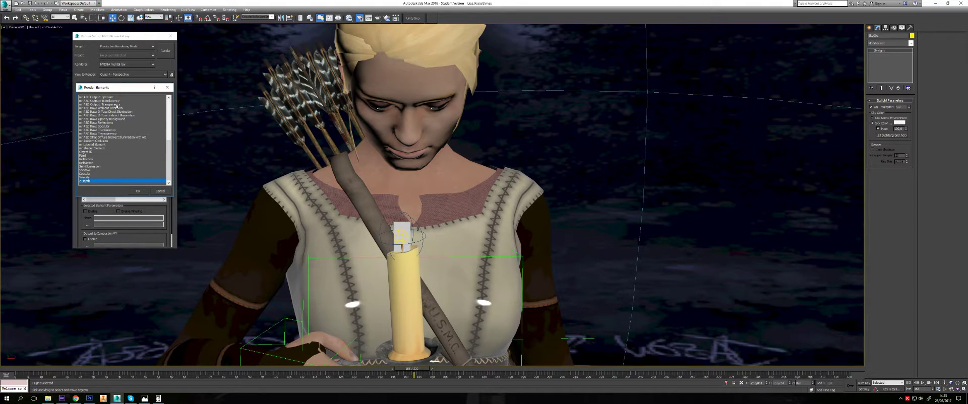
pyautogui.scroll(5, 117, 106)
pyautogui.scroll(5, 101, 104)
pyautogui.click(86, 97)
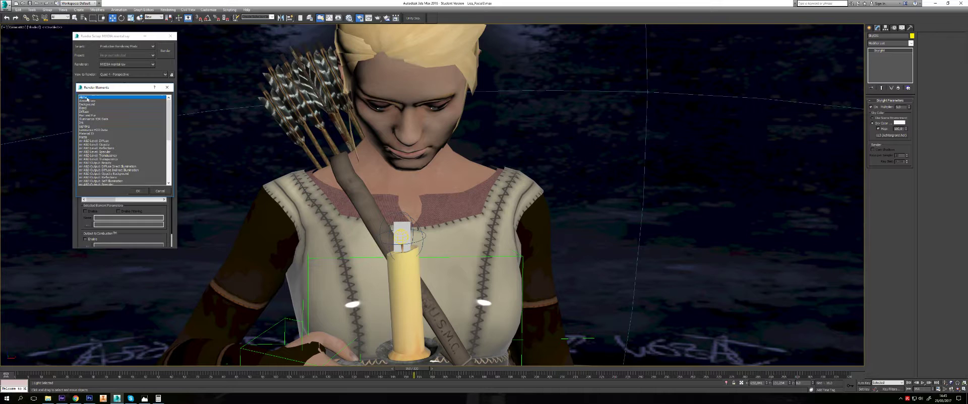
pyautogui.click(138, 191)
# Set the render output file type to AVI and accept the compression settings
pyautogui.click(102, 87)
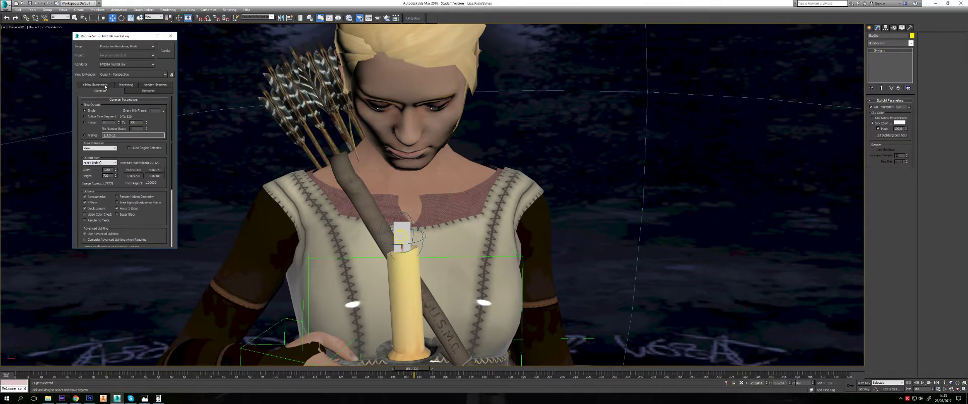
pyautogui.scroll(-3, 147, 201)
pyautogui.click(153, 235)
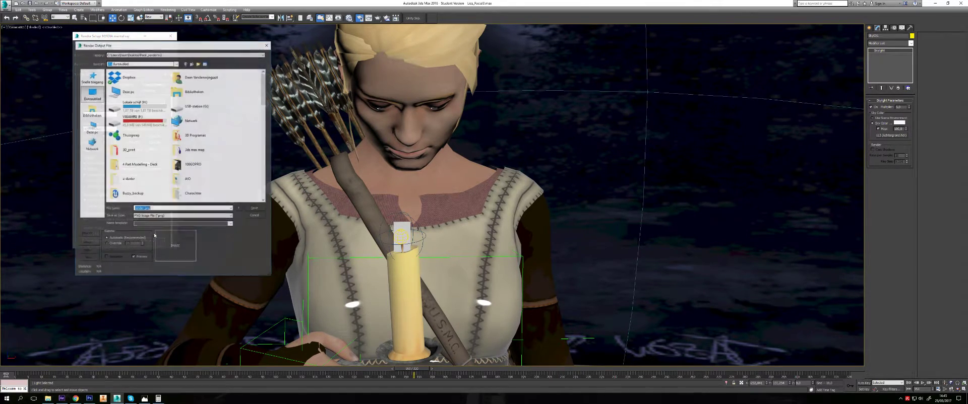
pyautogui.click(182, 216)
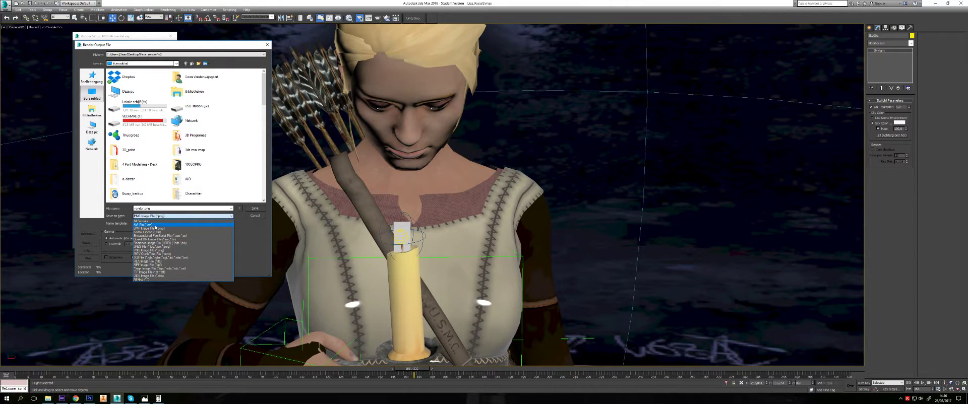
pyautogui.click(155, 225)
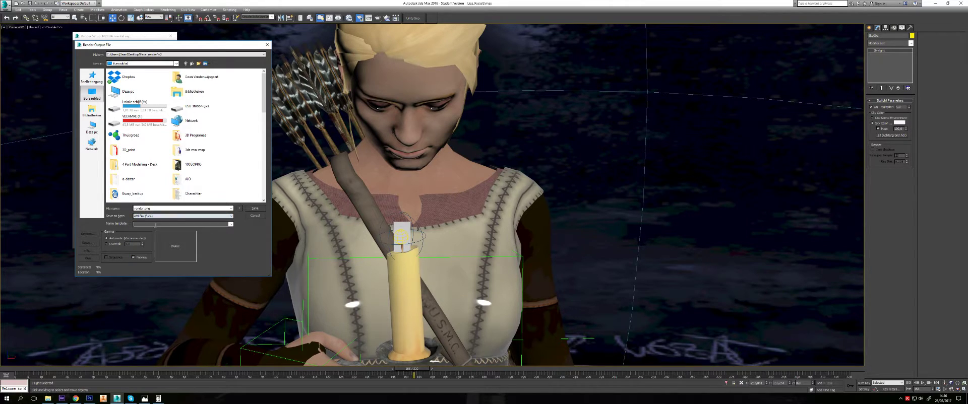
pyautogui.click(258, 210)
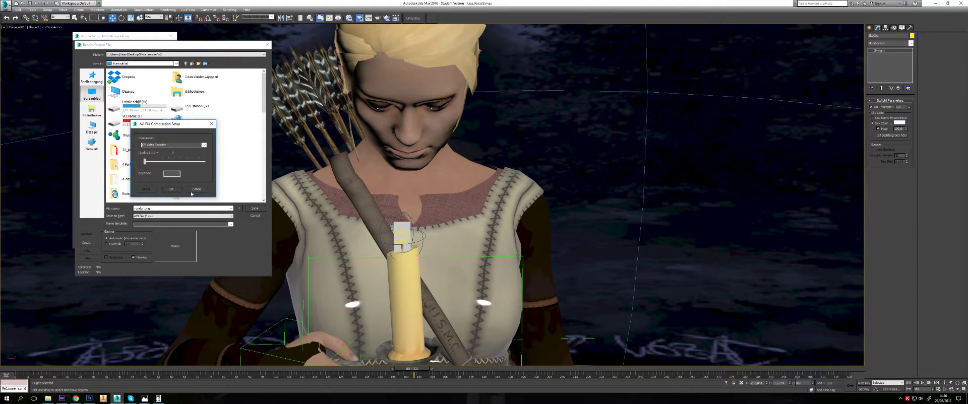
pyautogui.click(173, 190)
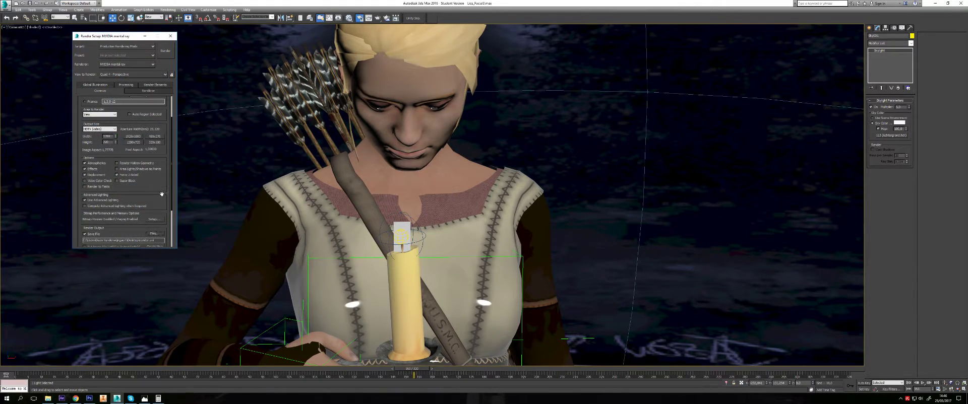
# Turn off saving the main render to file in the Common settings
pyautogui.click(157, 85)
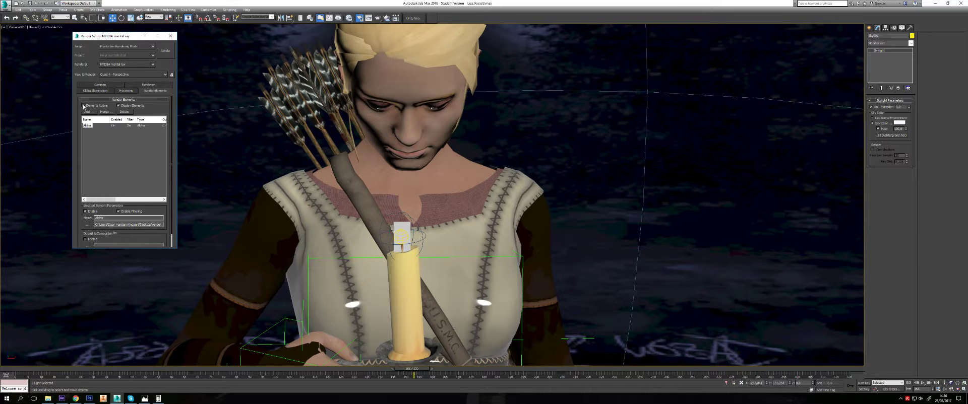
pyautogui.click(100, 86)
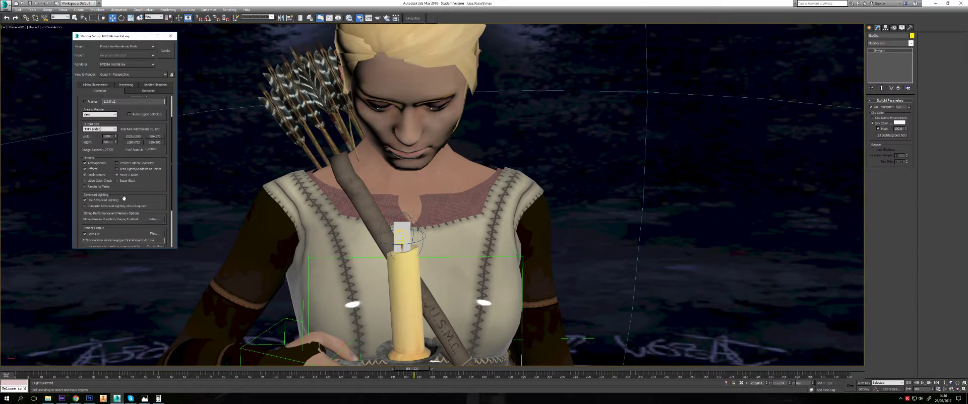
pyautogui.click(86, 177)
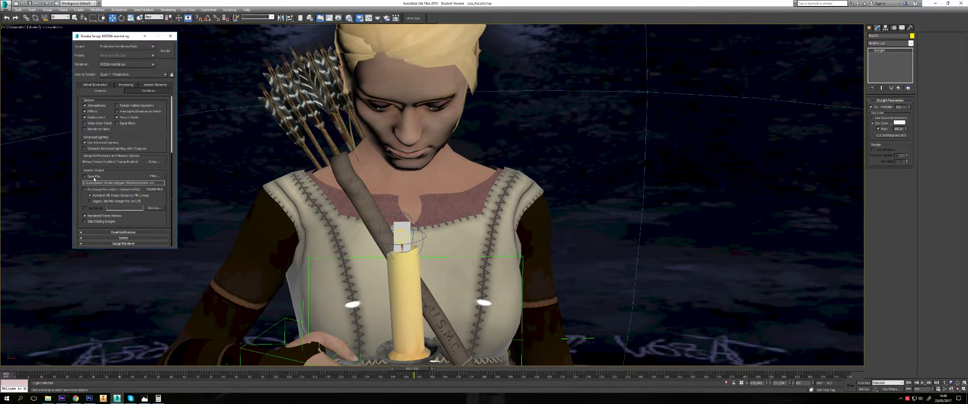
pyautogui.scroll(2, 96, 179)
pyautogui.scroll(2, 101, 178)
pyautogui.scroll(2, 106, 177)
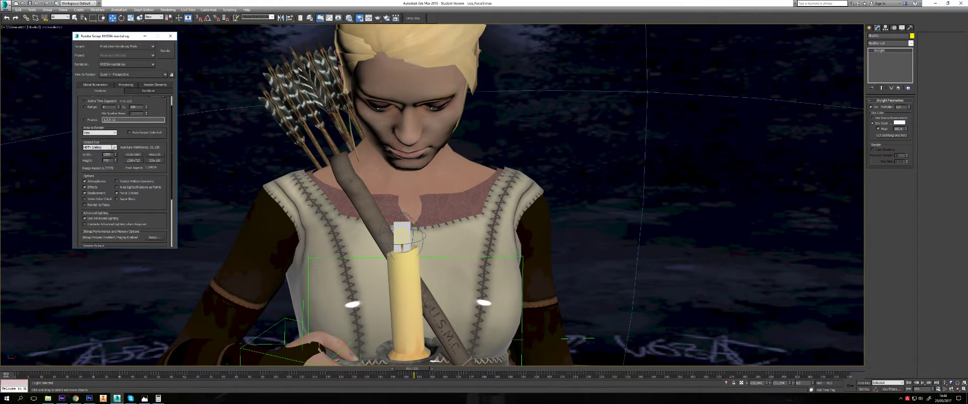
pyautogui.scroll(2, 114, 176)
pyautogui.scroll(4, 110, 162)
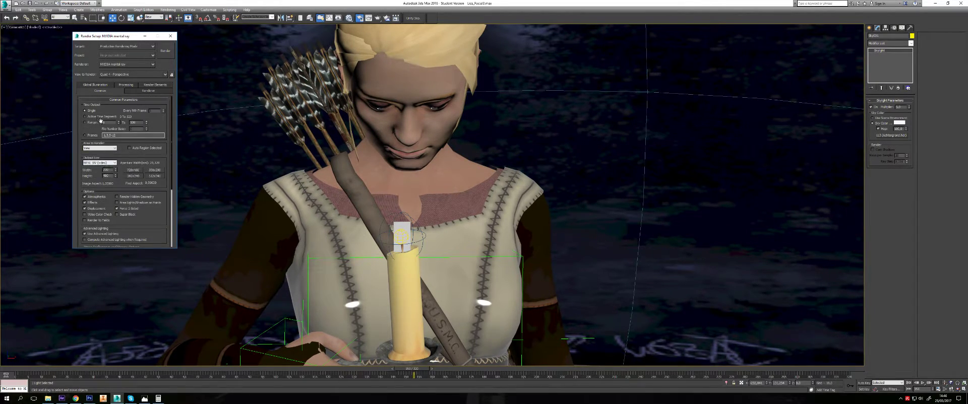
# Select the Alpha render element and browse for its output file location
pyautogui.click(162, 85)
pyautogui.scroll(-1, 136, 166)
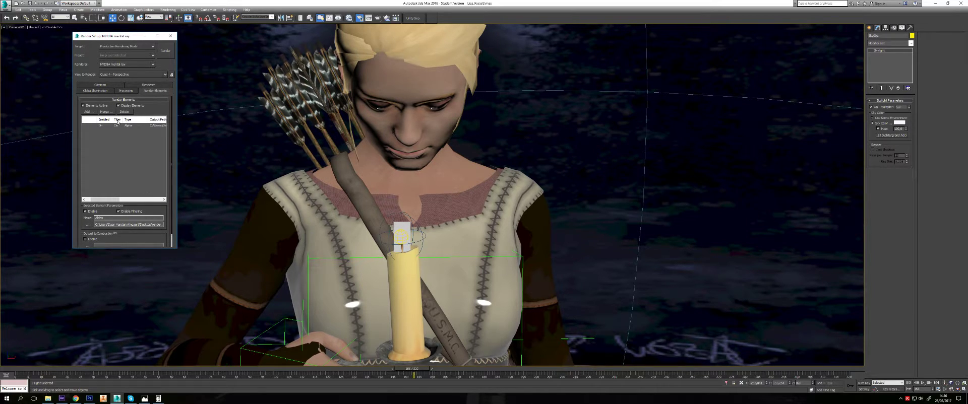
pyautogui.click(150, 199)
pyautogui.scroll(-1, 126, 202)
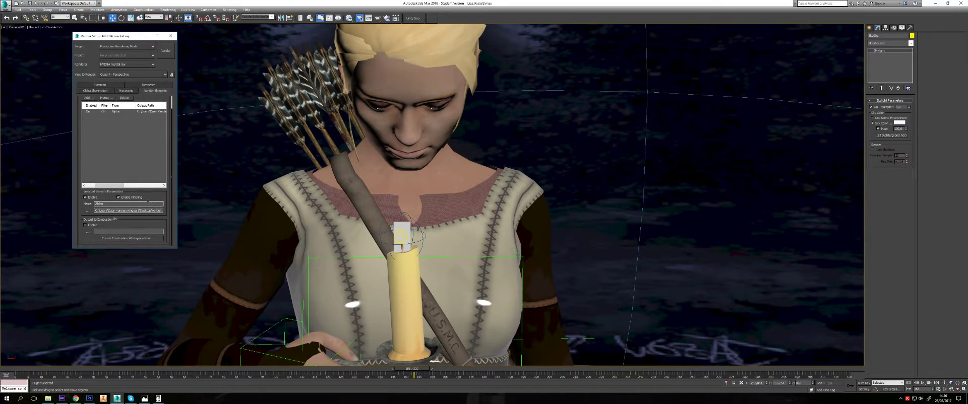
pyautogui.click(89, 211)
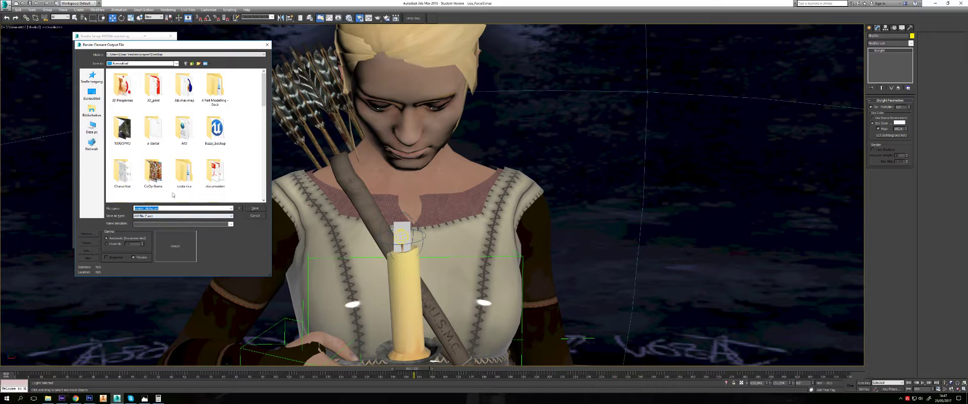
# Close the Alpha element's file dialog and save the main render as JPEG file render.jpg
pyautogui.scroll(-5, 172, 195)
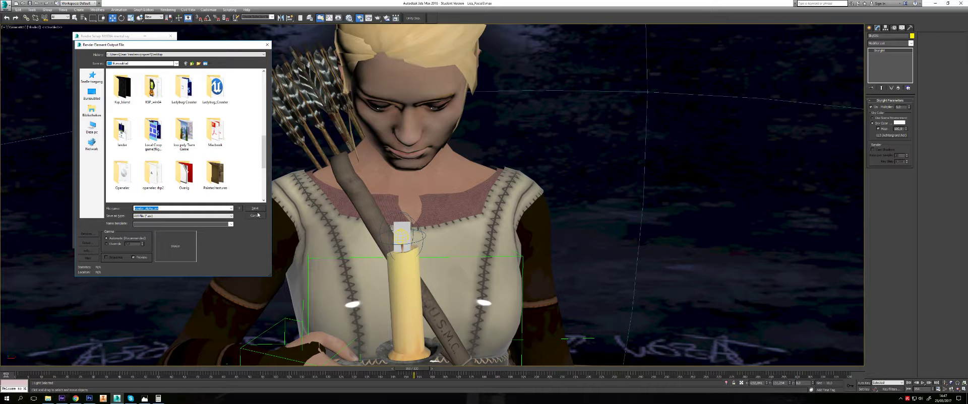
pyautogui.click(258, 213)
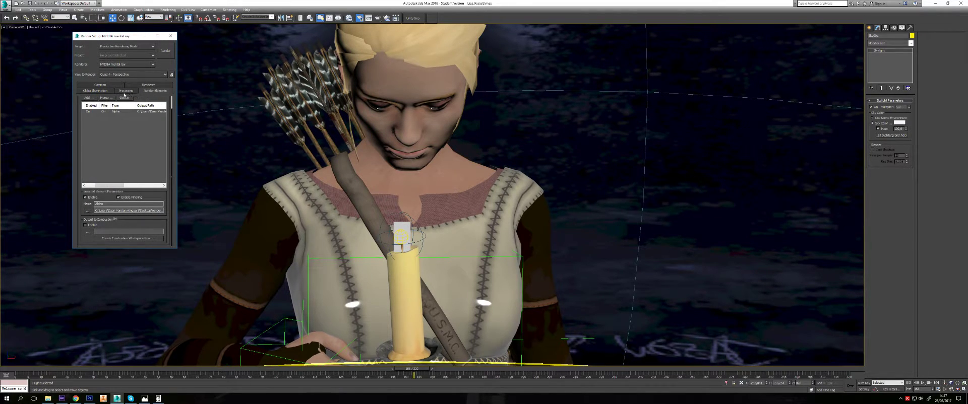
pyautogui.click(103, 86)
pyautogui.scroll(-10, 139, 208)
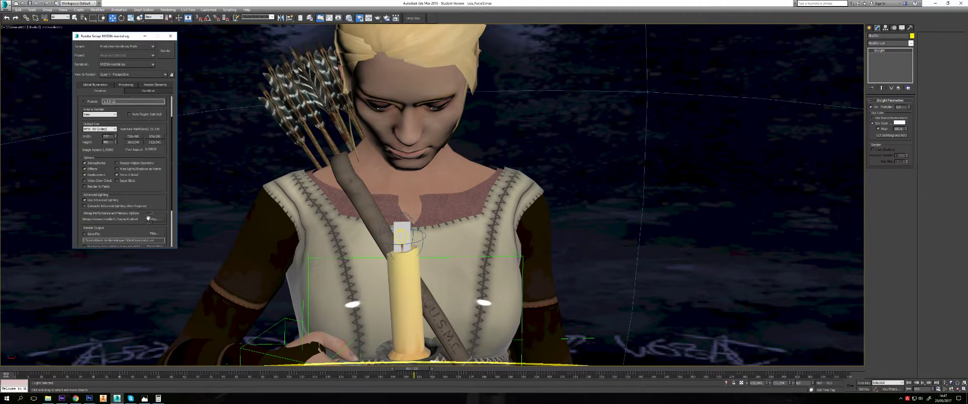
pyautogui.click(140, 208)
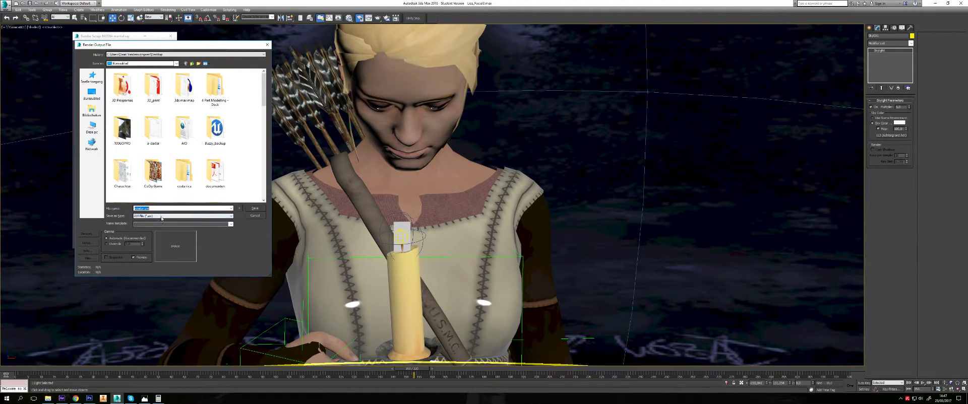
pyautogui.click(162, 216)
pyautogui.click(179, 248)
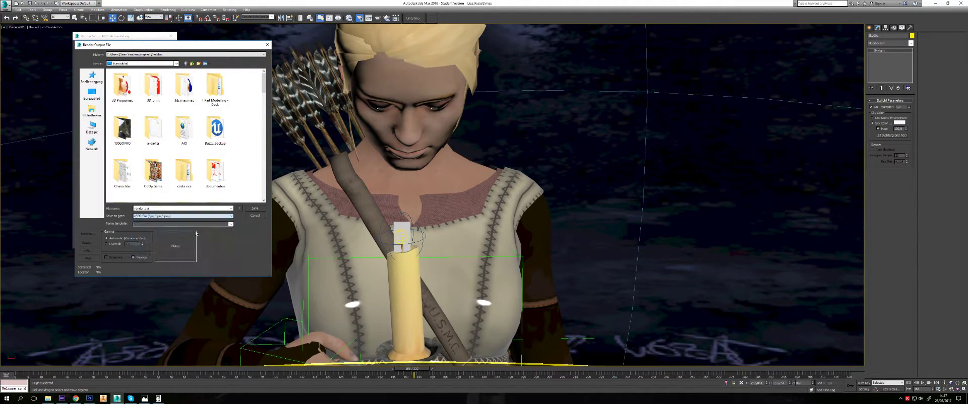
pyautogui.click(255, 208)
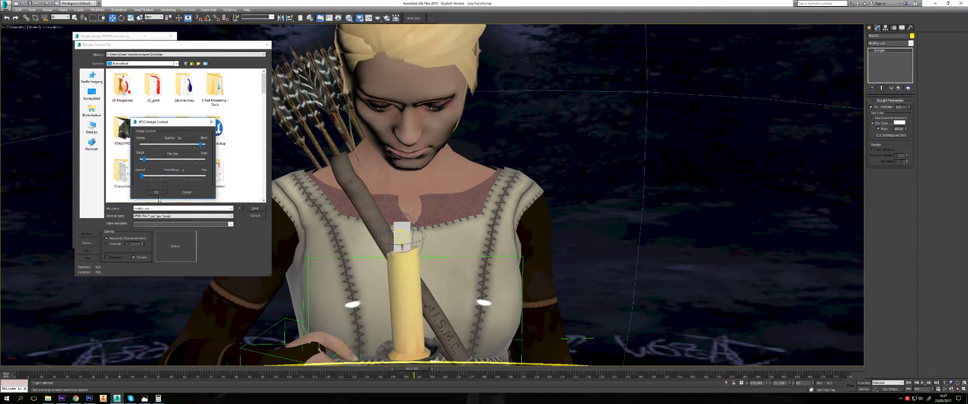
pyautogui.click(156, 192)
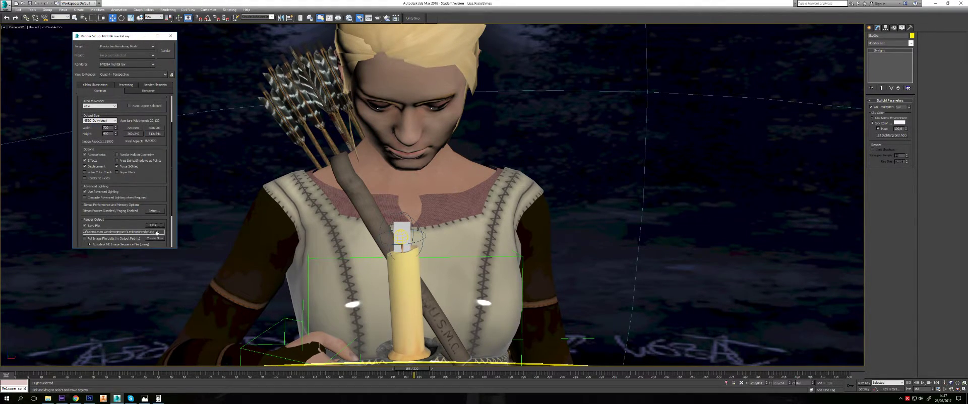
# Render the current frame and place the Alpha silhouette window beside the candle-lit render
pyautogui.click(155, 85)
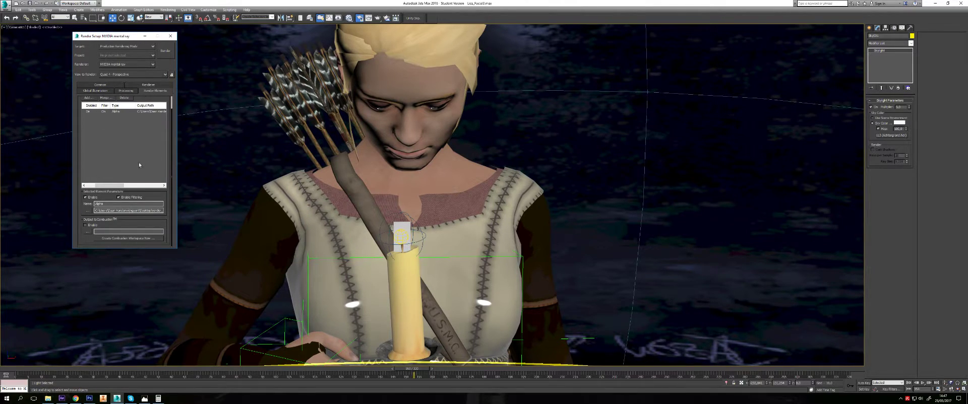
pyautogui.click(165, 56)
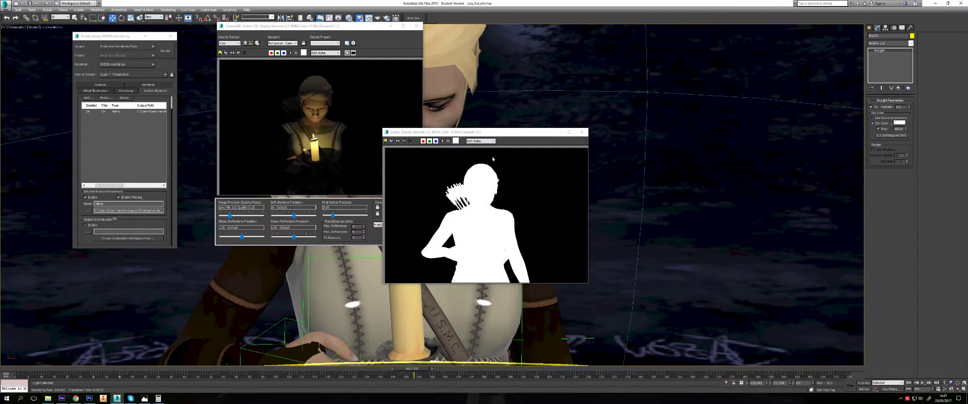
pyautogui.moveTo(509, 134); pyautogui.dragTo(560, 46)
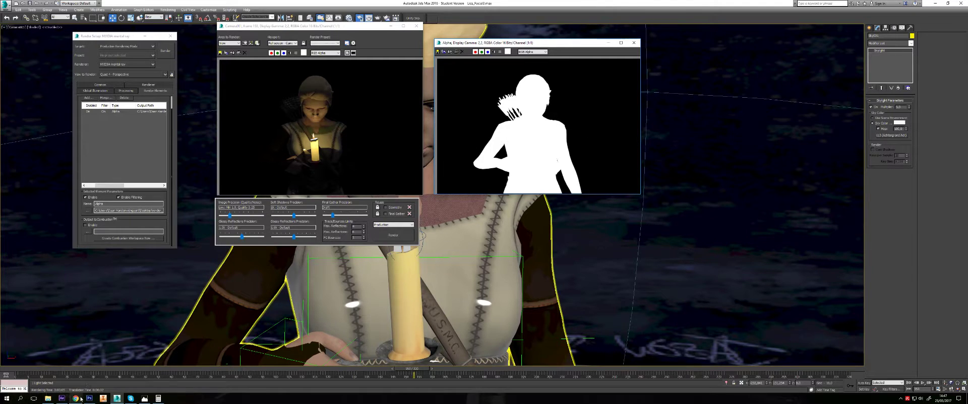
# In After Effects, add a new mask to the archer render layer, keeping its mode at Add
pyautogui.click(62, 399)
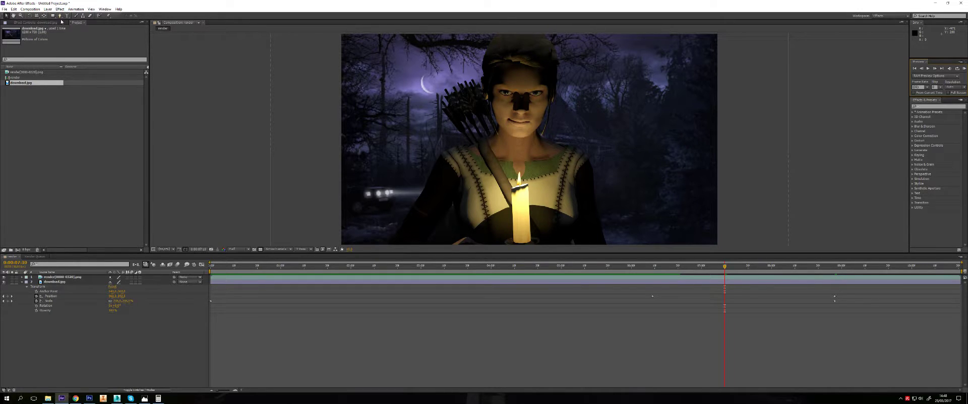
pyautogui.click(59, 277)
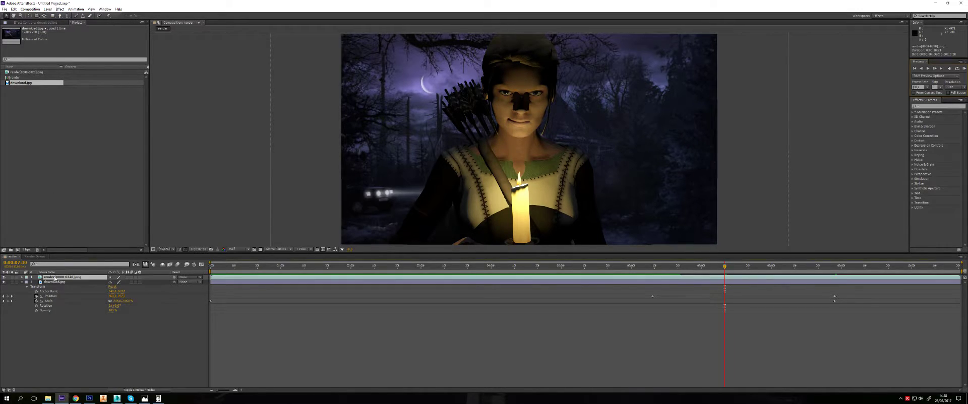
pyautogui.click(51, 11)
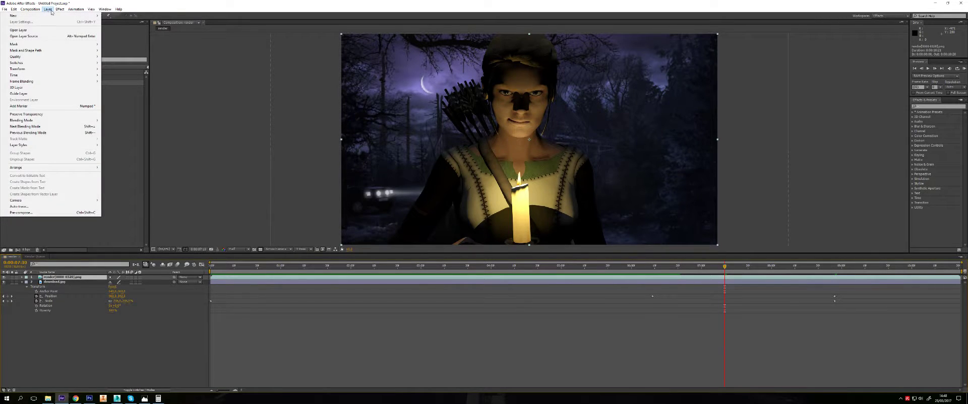
pyautogui.moveTo(15, 44)
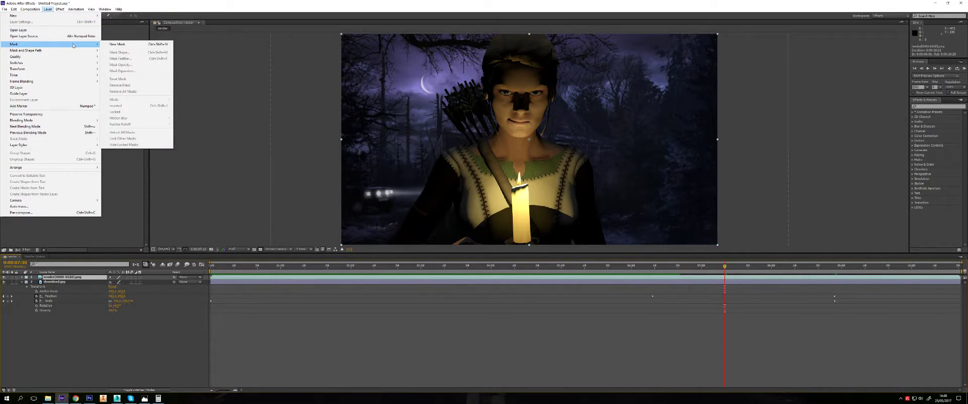
pyautogui.click(116, 45)
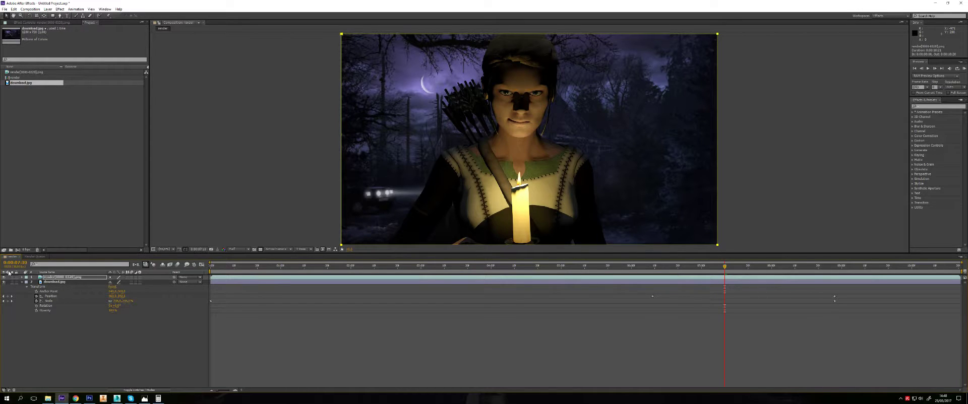
pyautogui.click(22, 277)
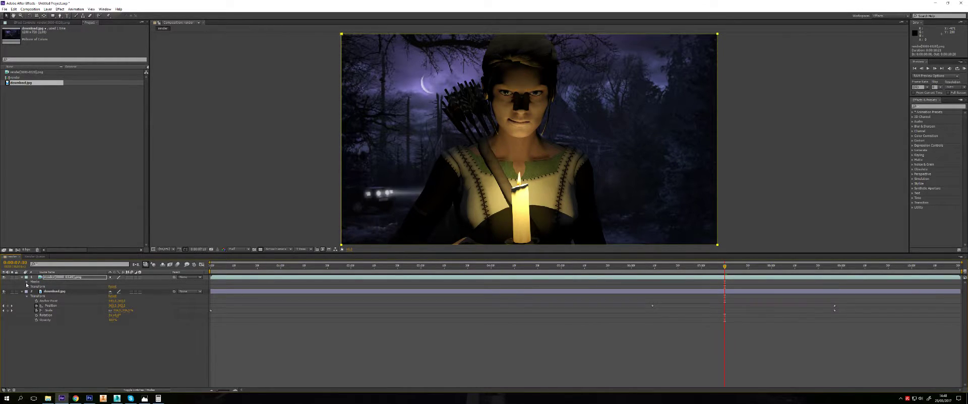
pyautogui.click(26, 283)
pyautogui.click(31, 287)
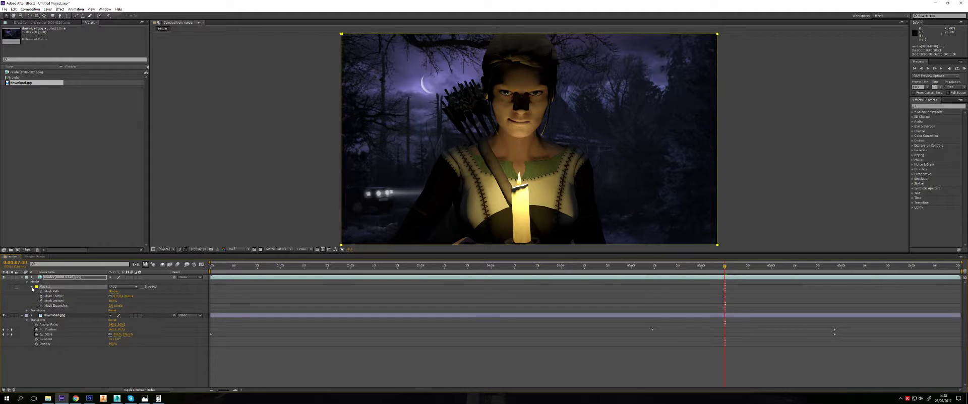
pyautogui.click(120, 287)
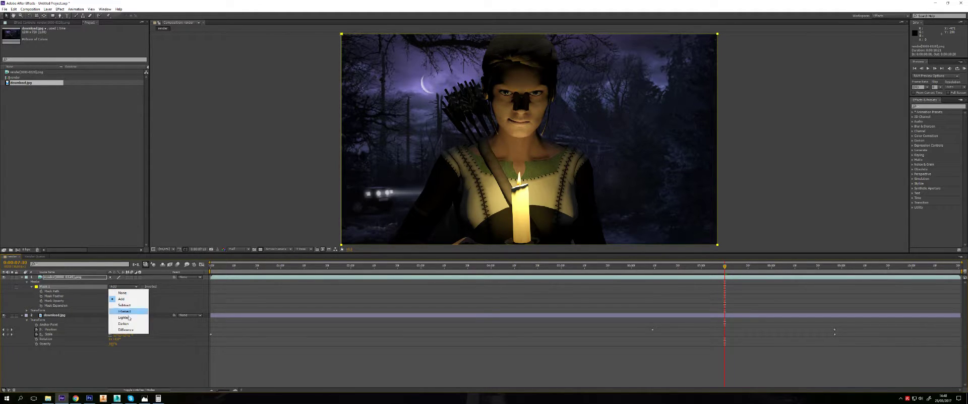
pyautogui.click(170, 317)
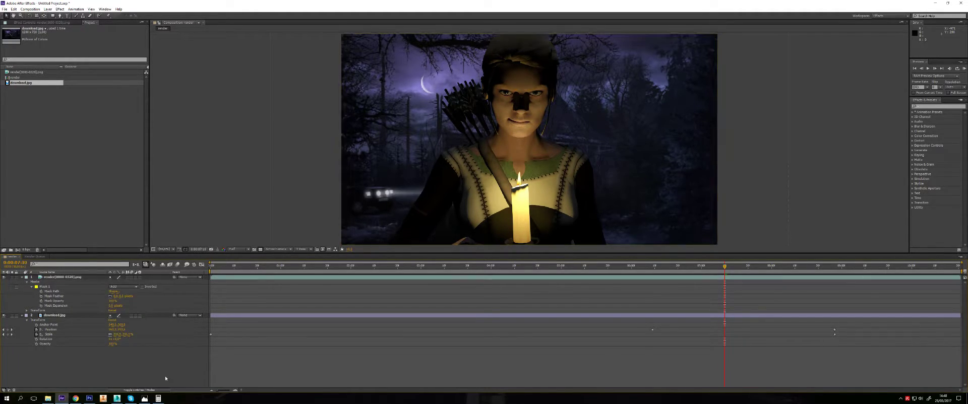
# Parent download.jpg to the archer render layer, then delete Mask 1 from the render layer
pyautogui.moveTo(174, 316); pyautogui.dragTo(51, 278)
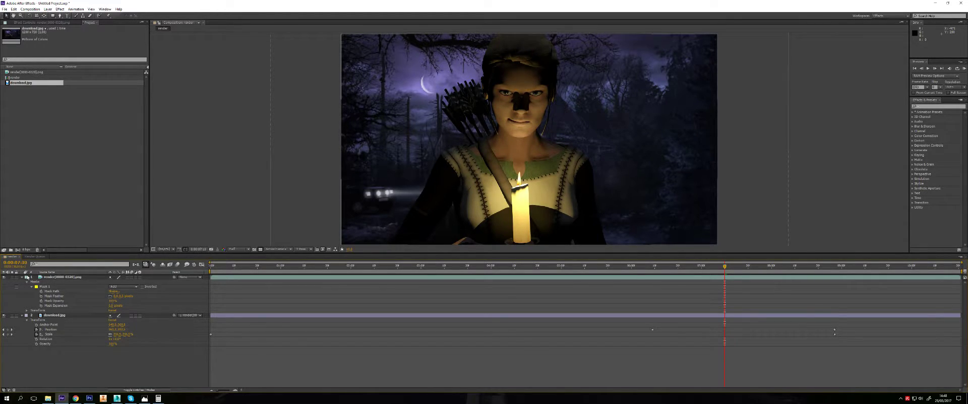
pyautogui.click(22, 317)
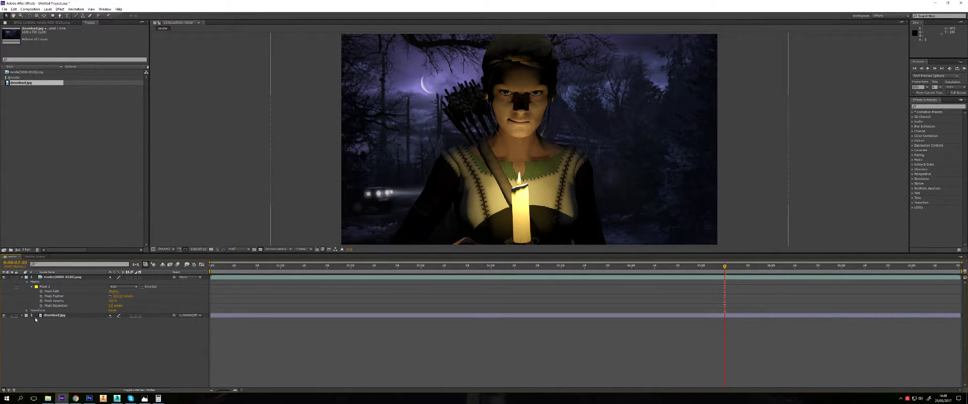
pyautogui.click(43, 316)
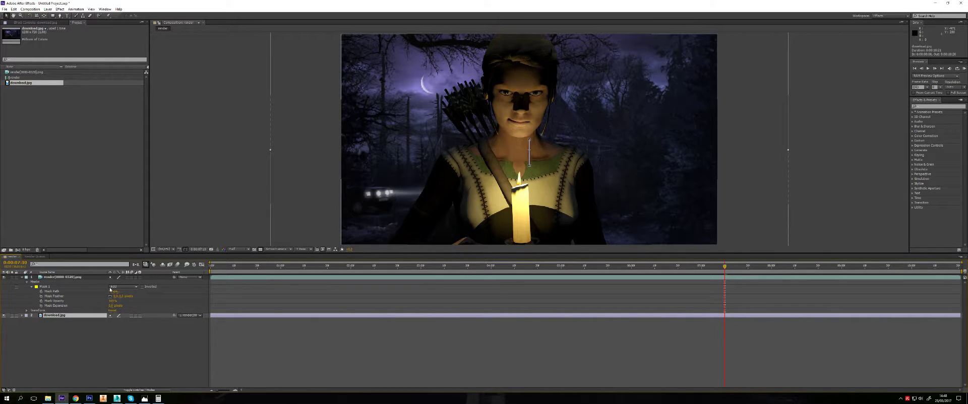
pyautogui.click(51, 277)
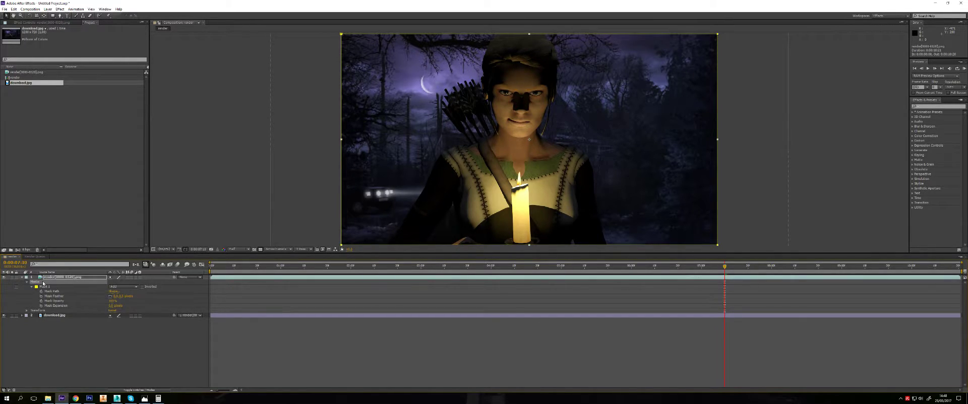
pyautogui.press('Delete')
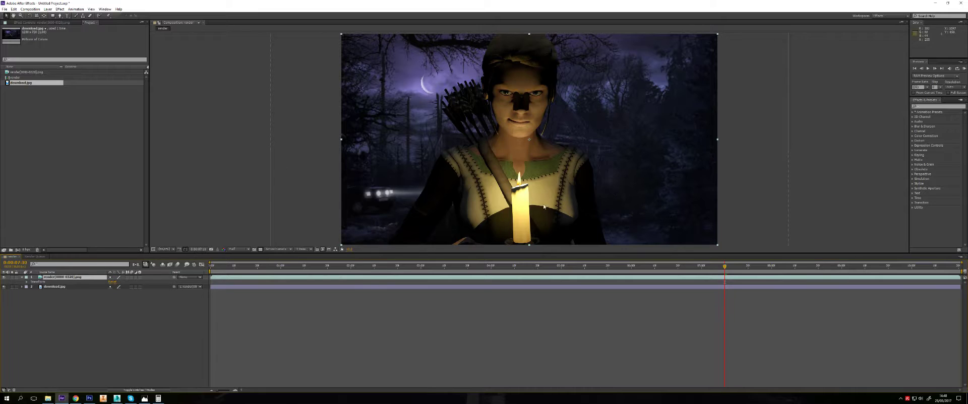